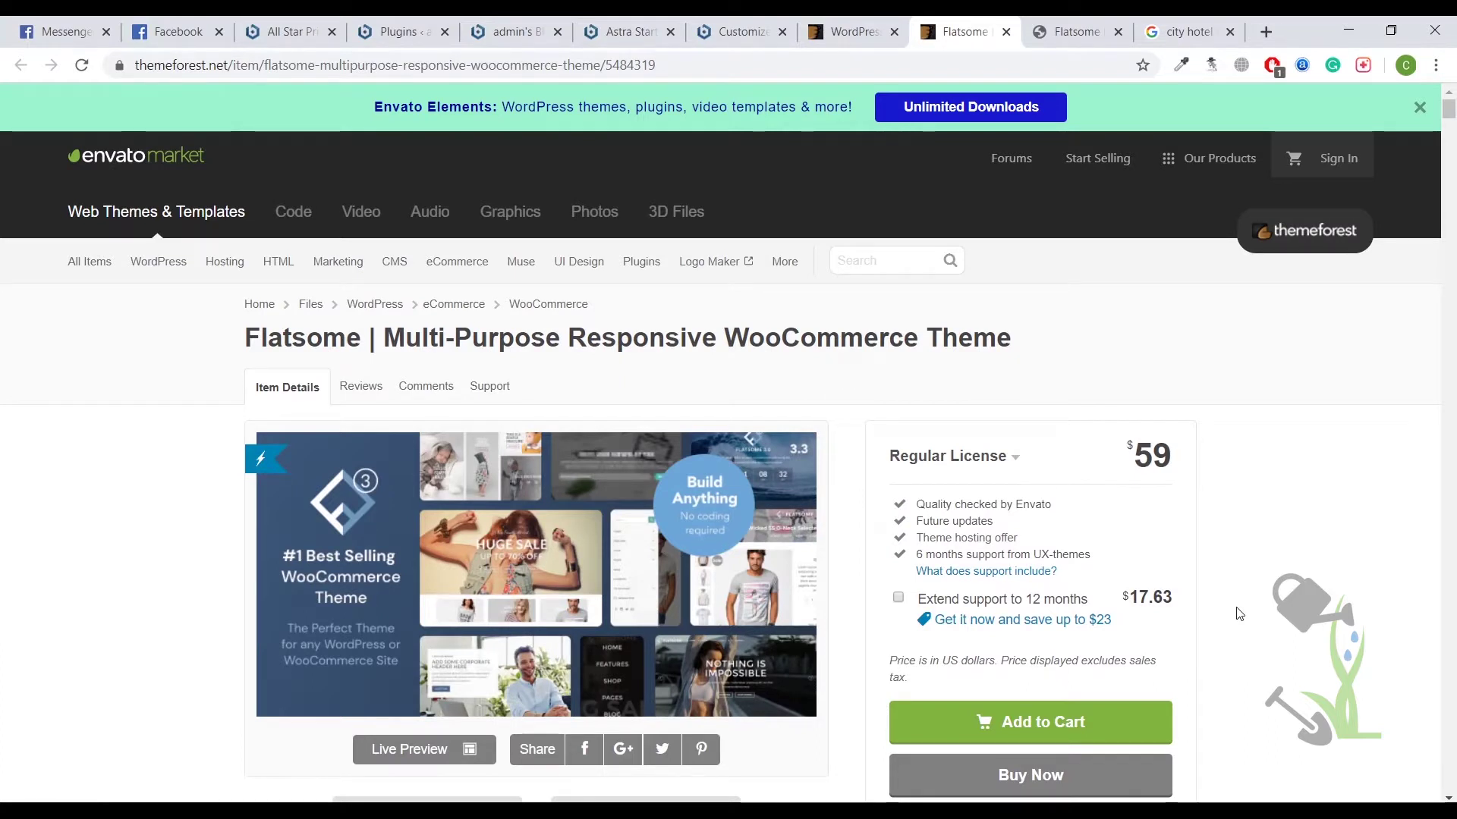
Scroll the Flatsome item page and highlight its 115,077 Sales count
scroll(979, 470, "down", 4)
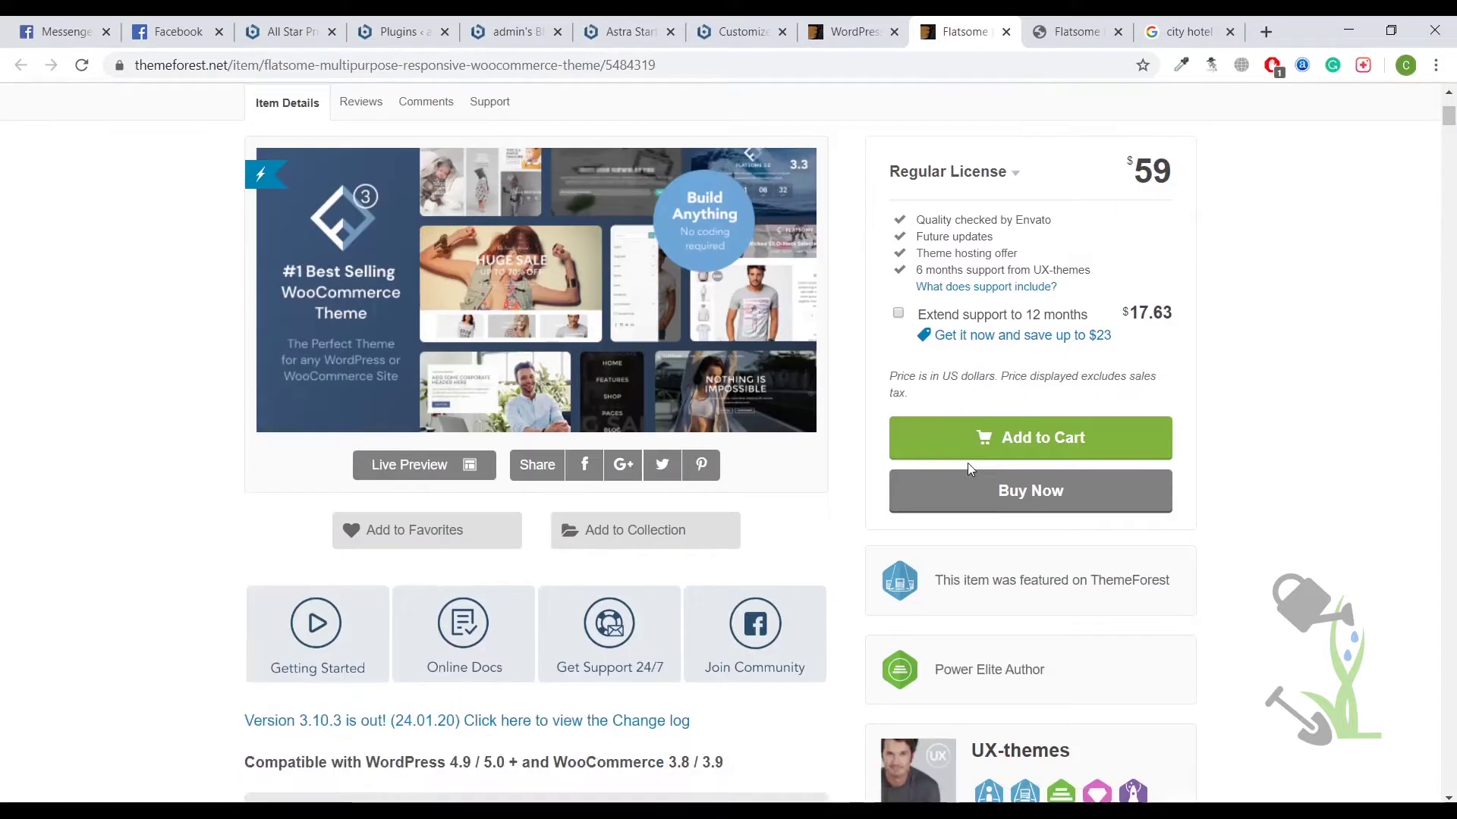
scroll(967, 463, "down", 5)
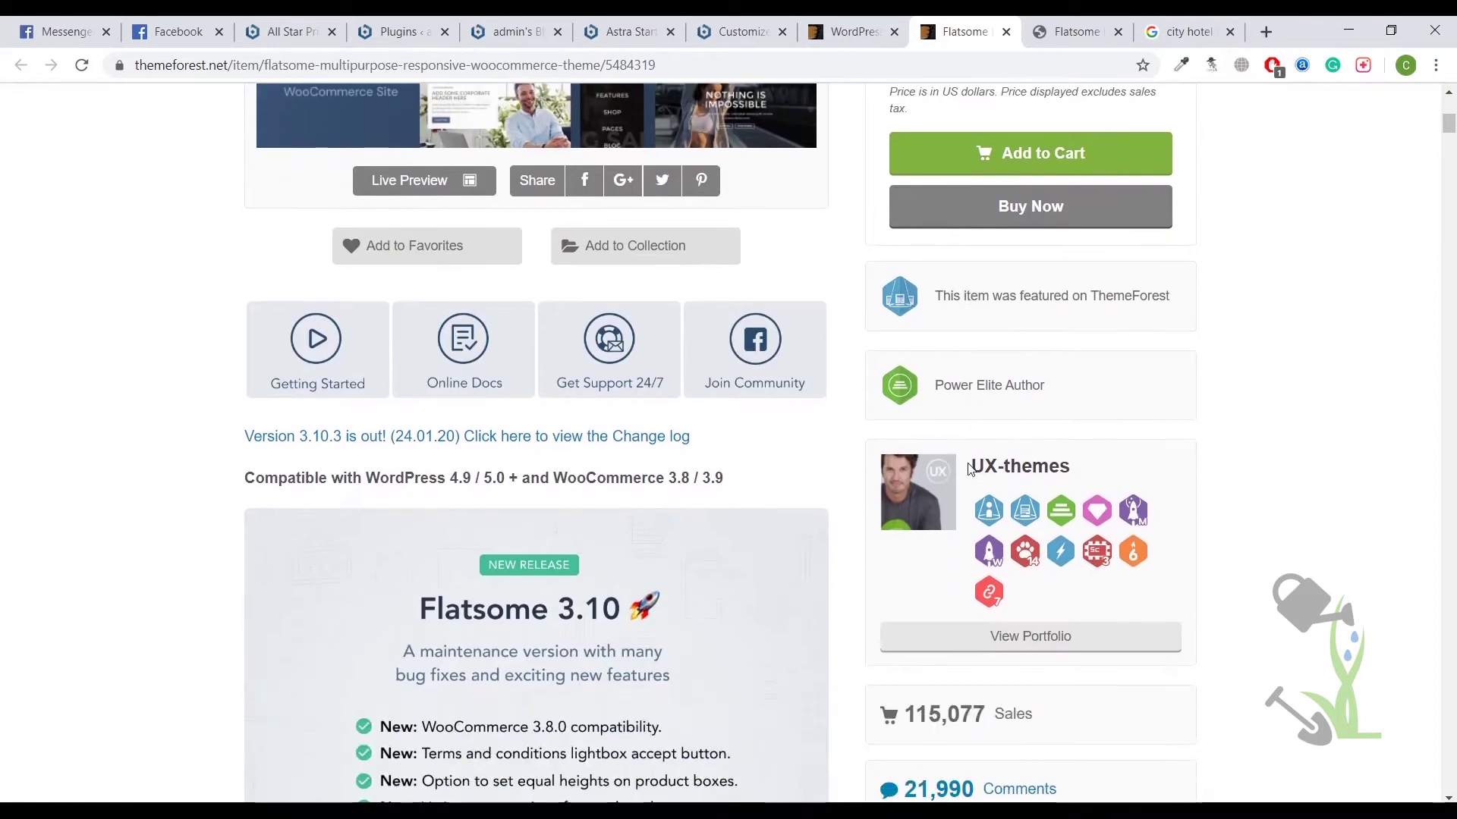
scroll(929, 480, "down", 2)
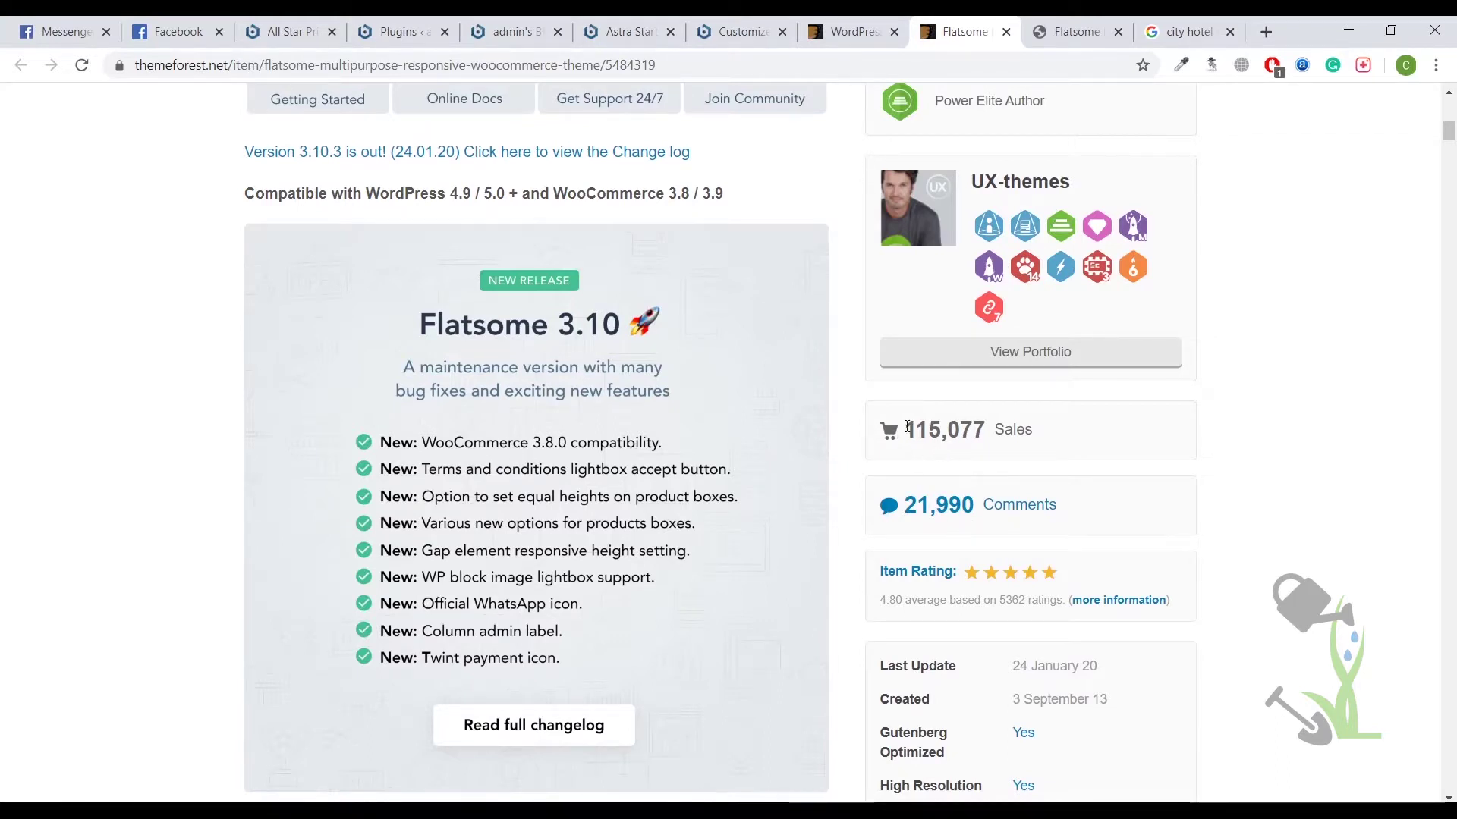
left_click_drag(909, 427, 1059, 432)
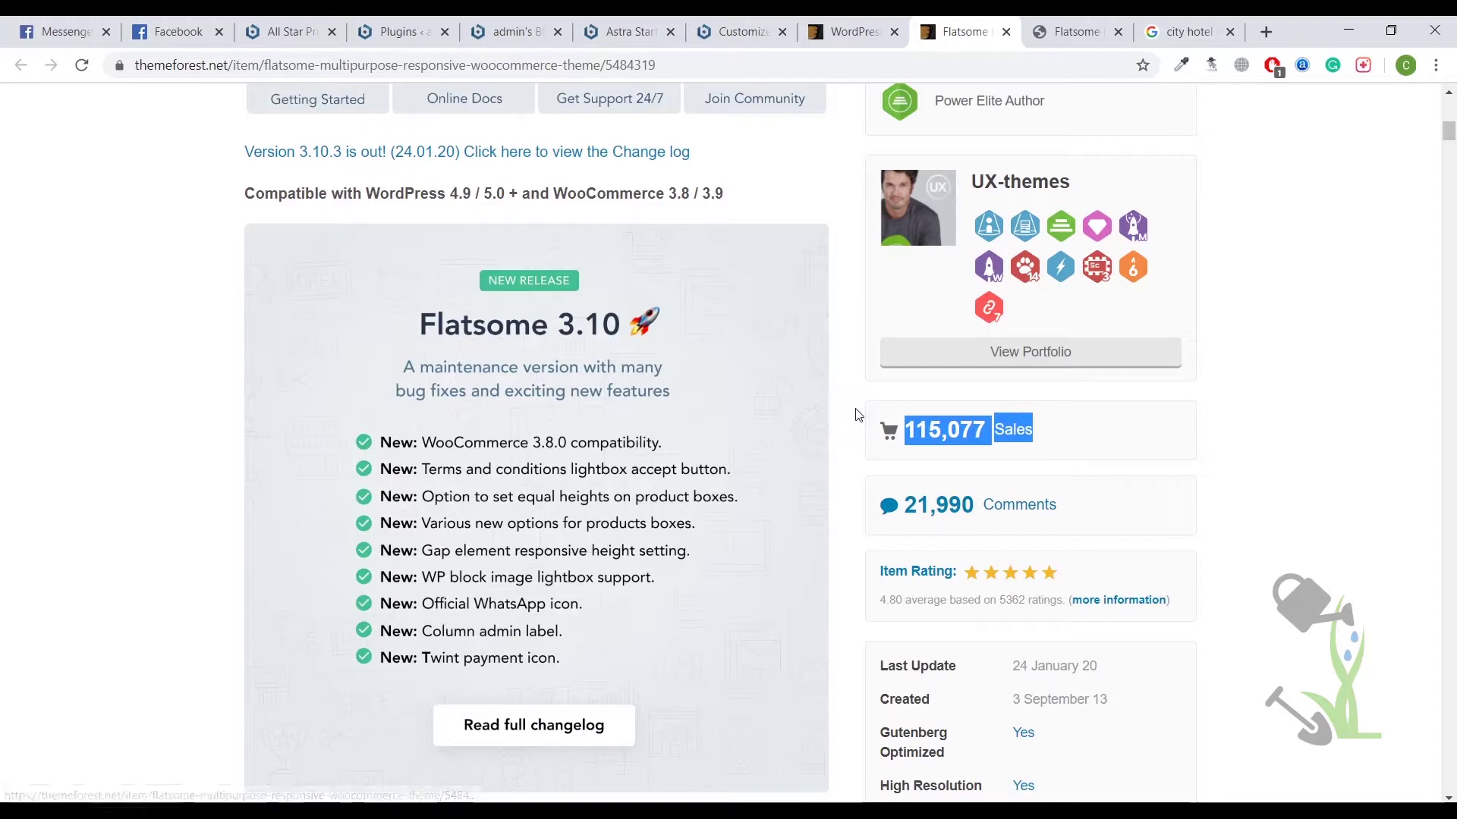
Launch the Flatsome Live Preview demo in a new tab
scroll(859, 416, "up", 10)
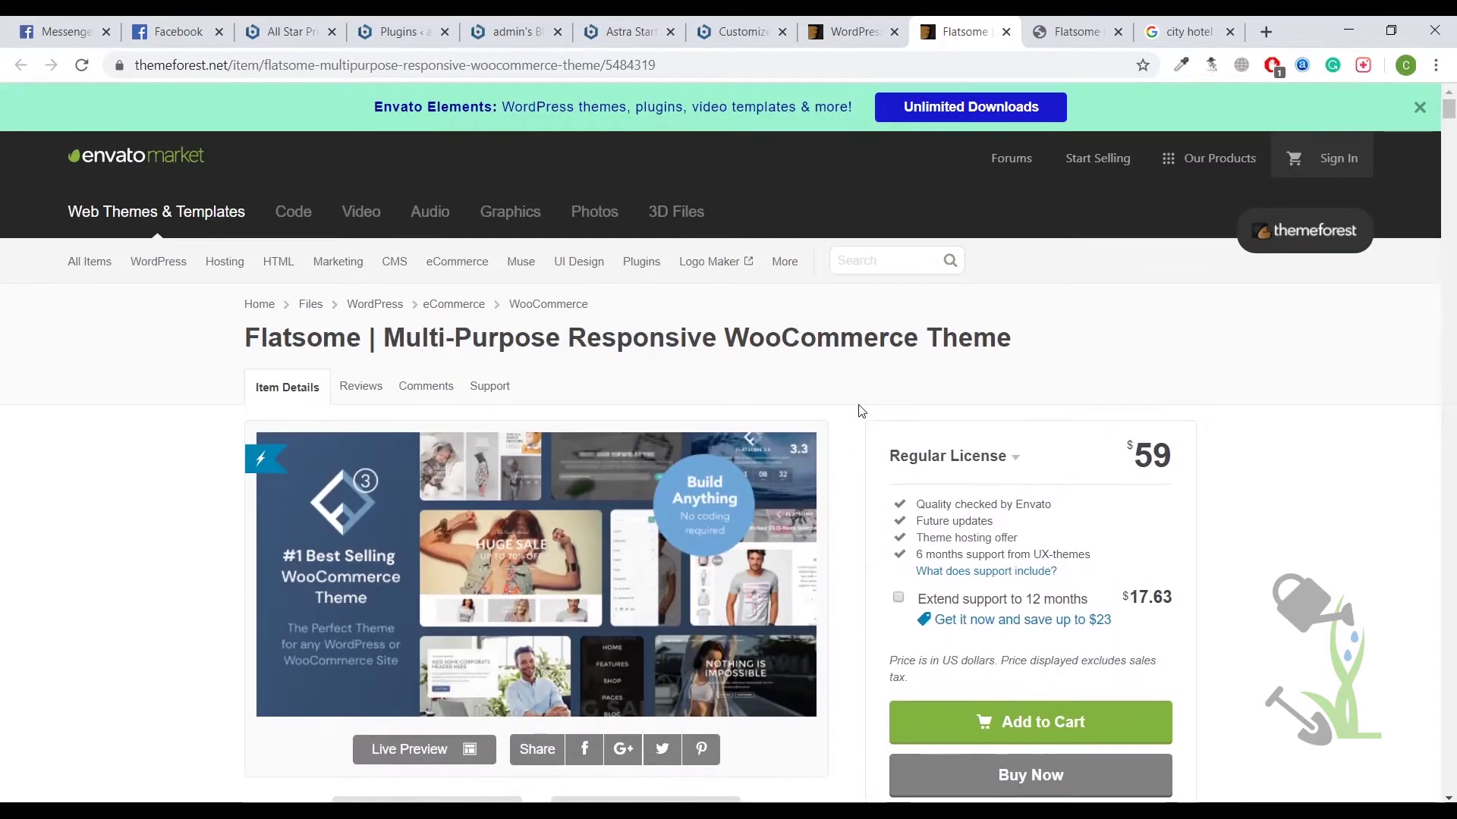
scroll(862, 411, "down", 5)
left_click(473, 371)
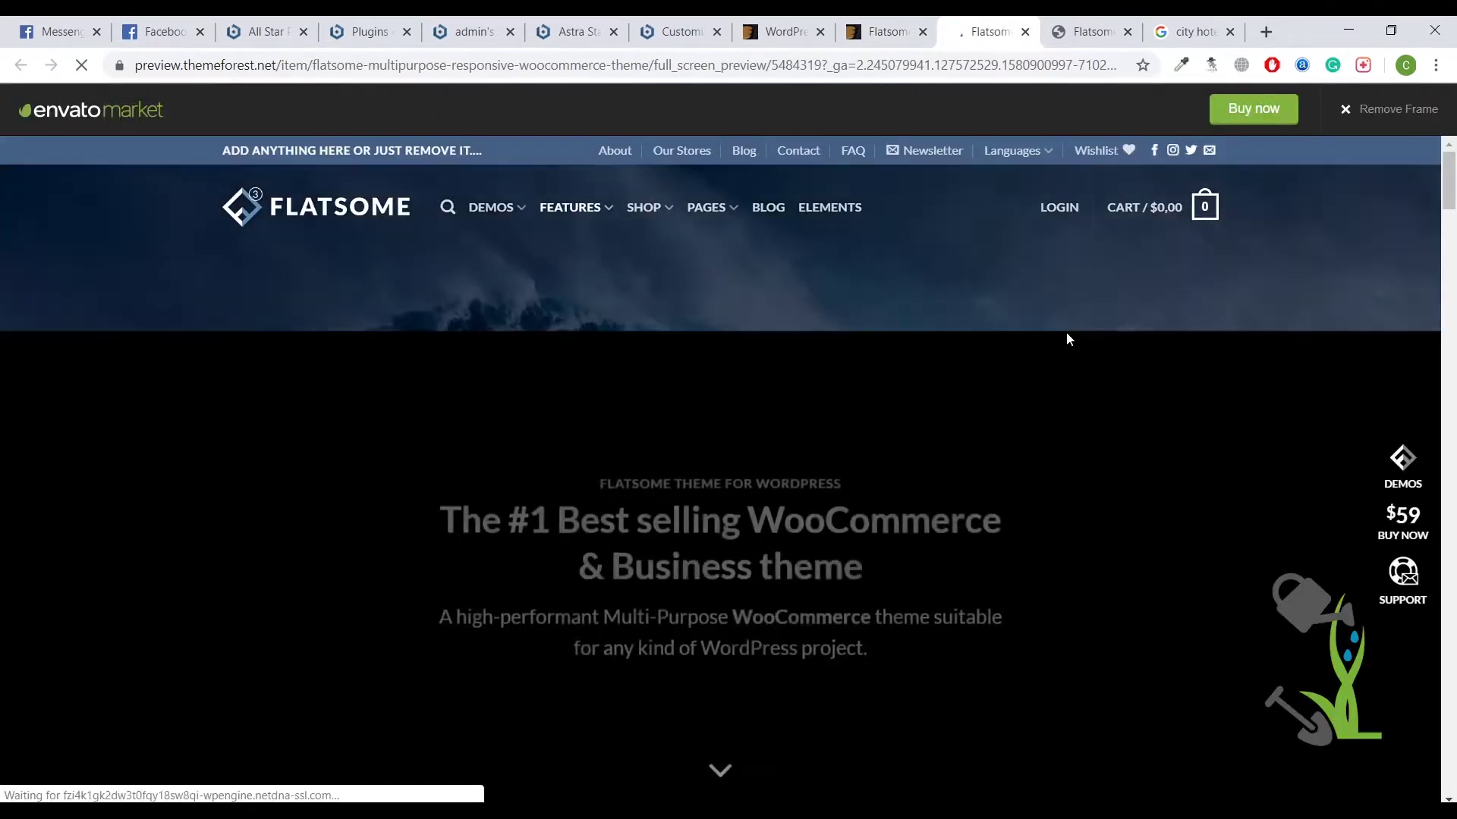
Scroll through the demo homepage's sale banner and product sections
scroll(1057, 335, "down", 10)
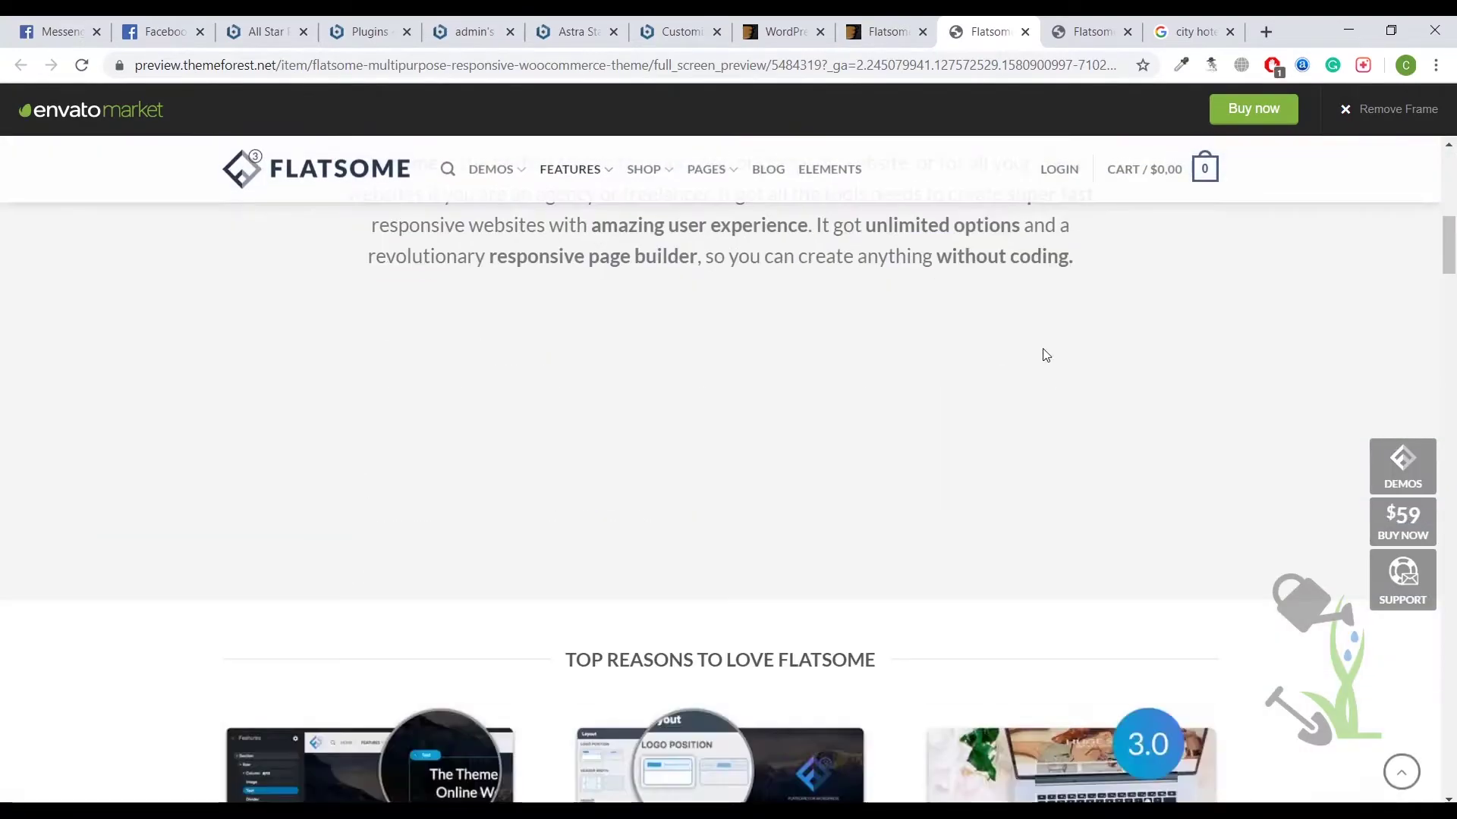
scroll(890, 494, "down", 10)
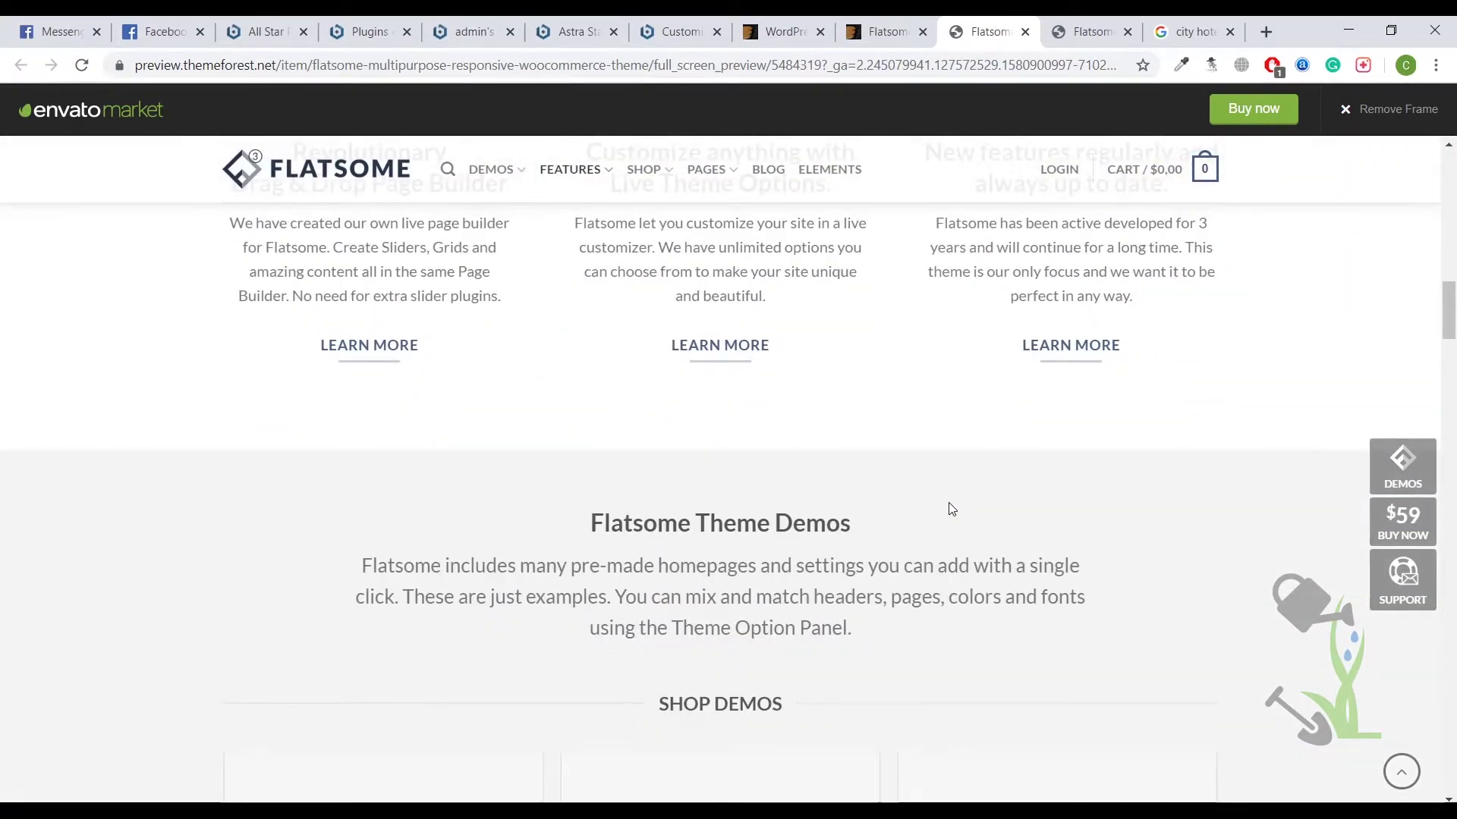
scroll(952, 509, "down", 10)
scroll(783, 522, "up", 1)
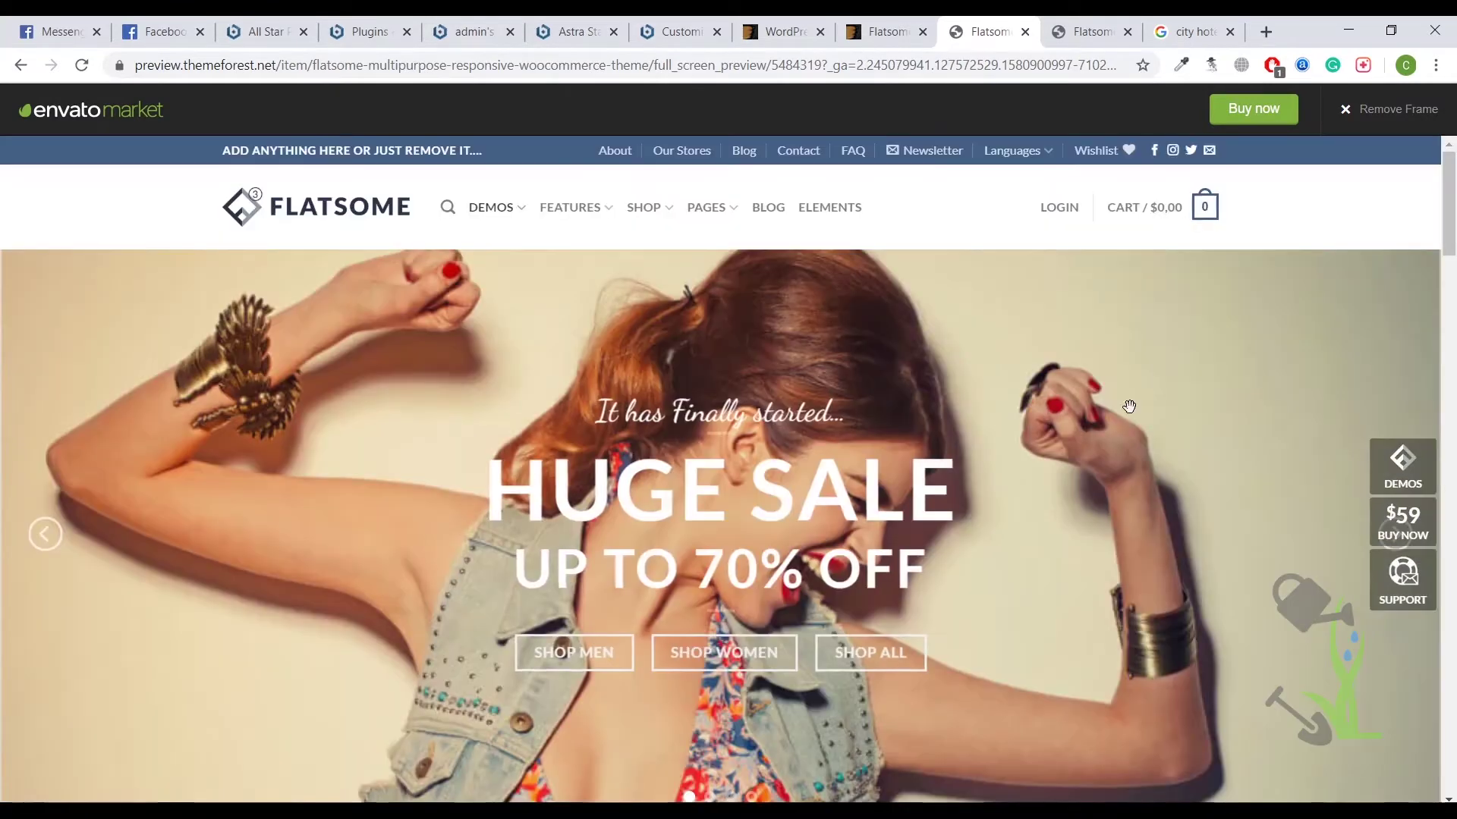
scroll(759, 440, "down", 8)
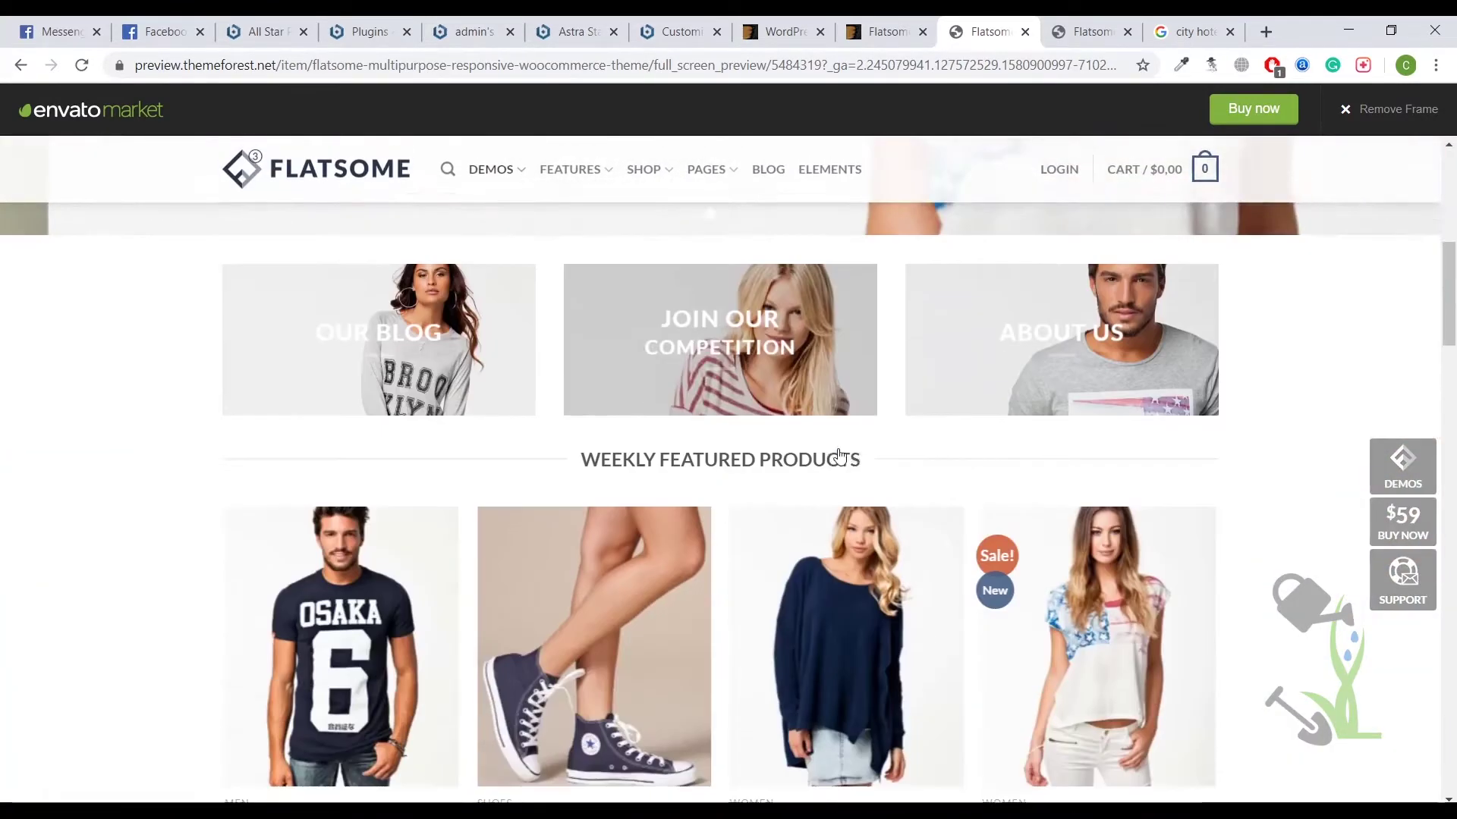
scroll(1206, 463, "down", 2)
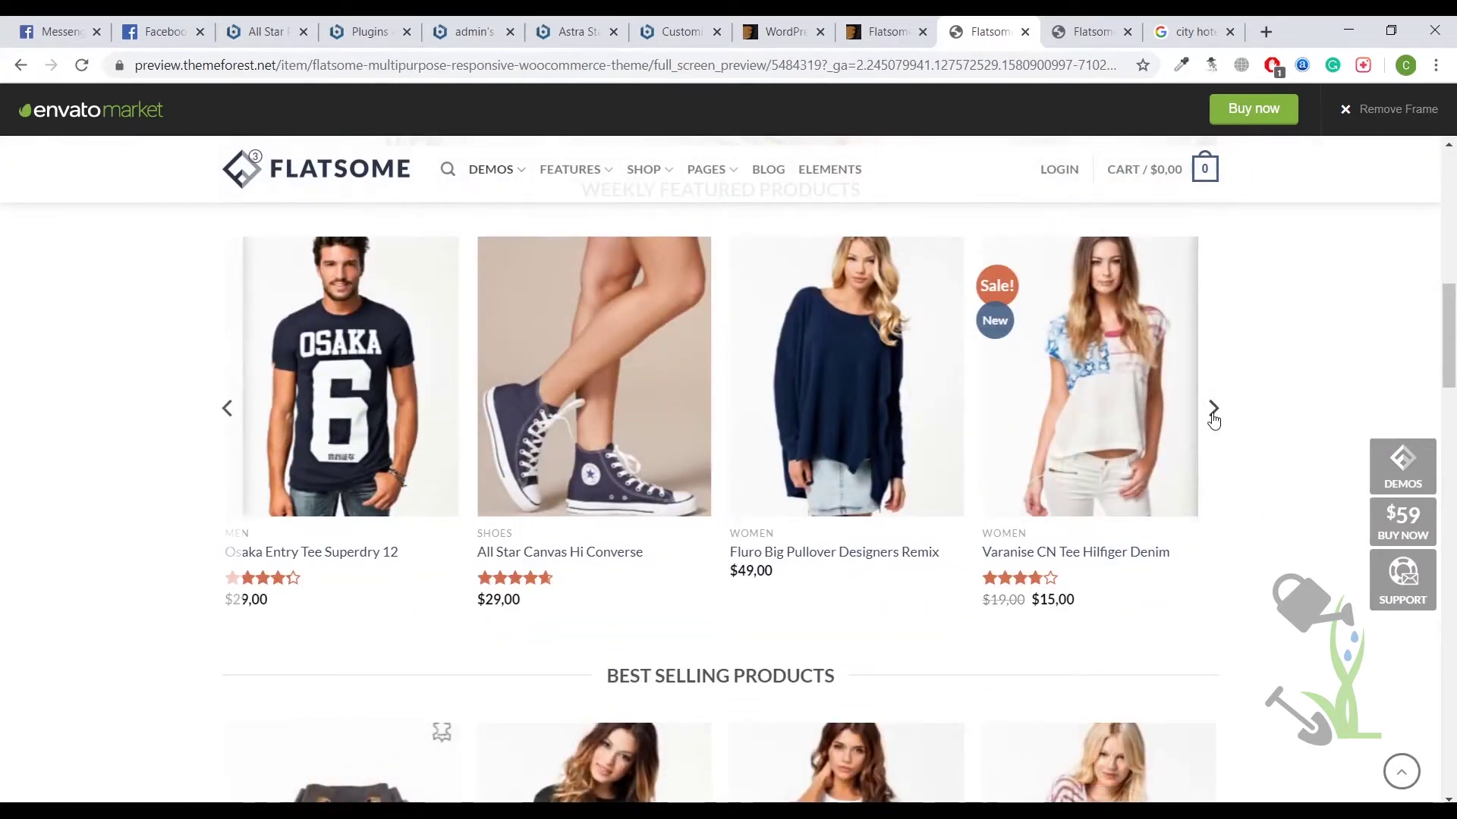
Advance the Weekly Featured Products carousel twice and keep browsing the page
left_click(1214, 410)
left_click(1216, 410)
scroll(1279, 403, "down", 10)
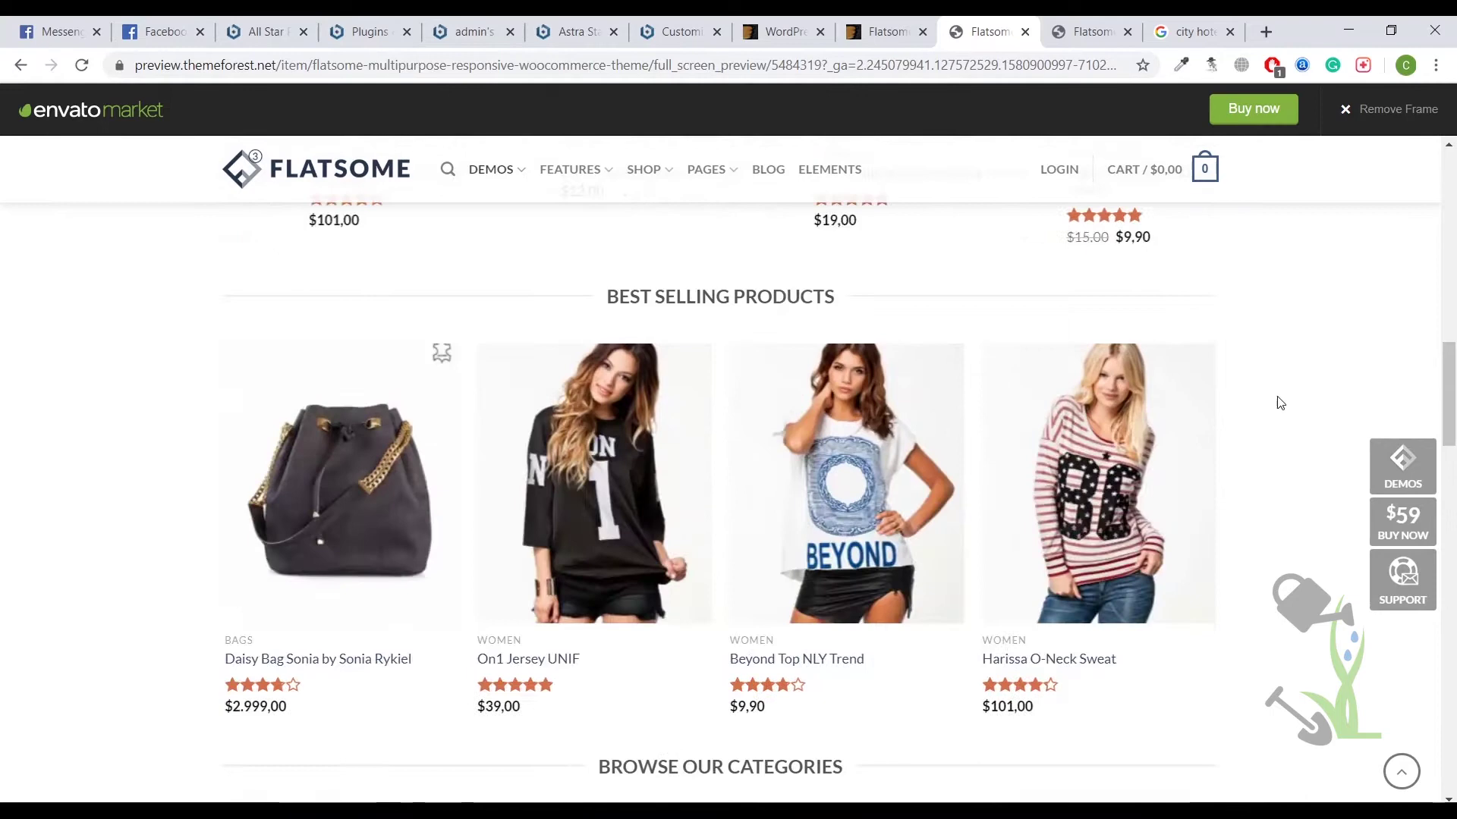
scroll(1279, 404, "down", 4)
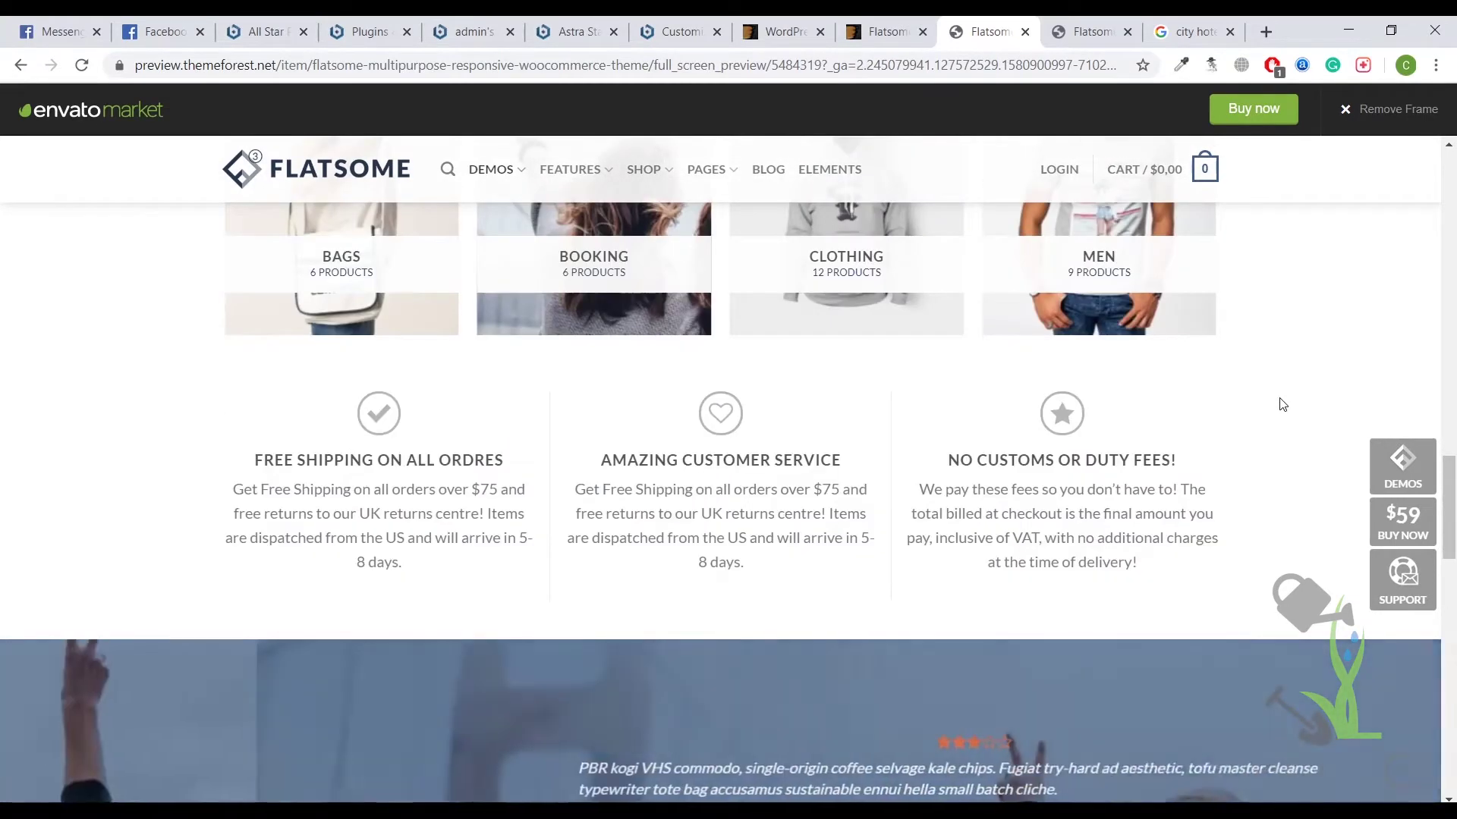
scroll(1290, 325, "up", 4)
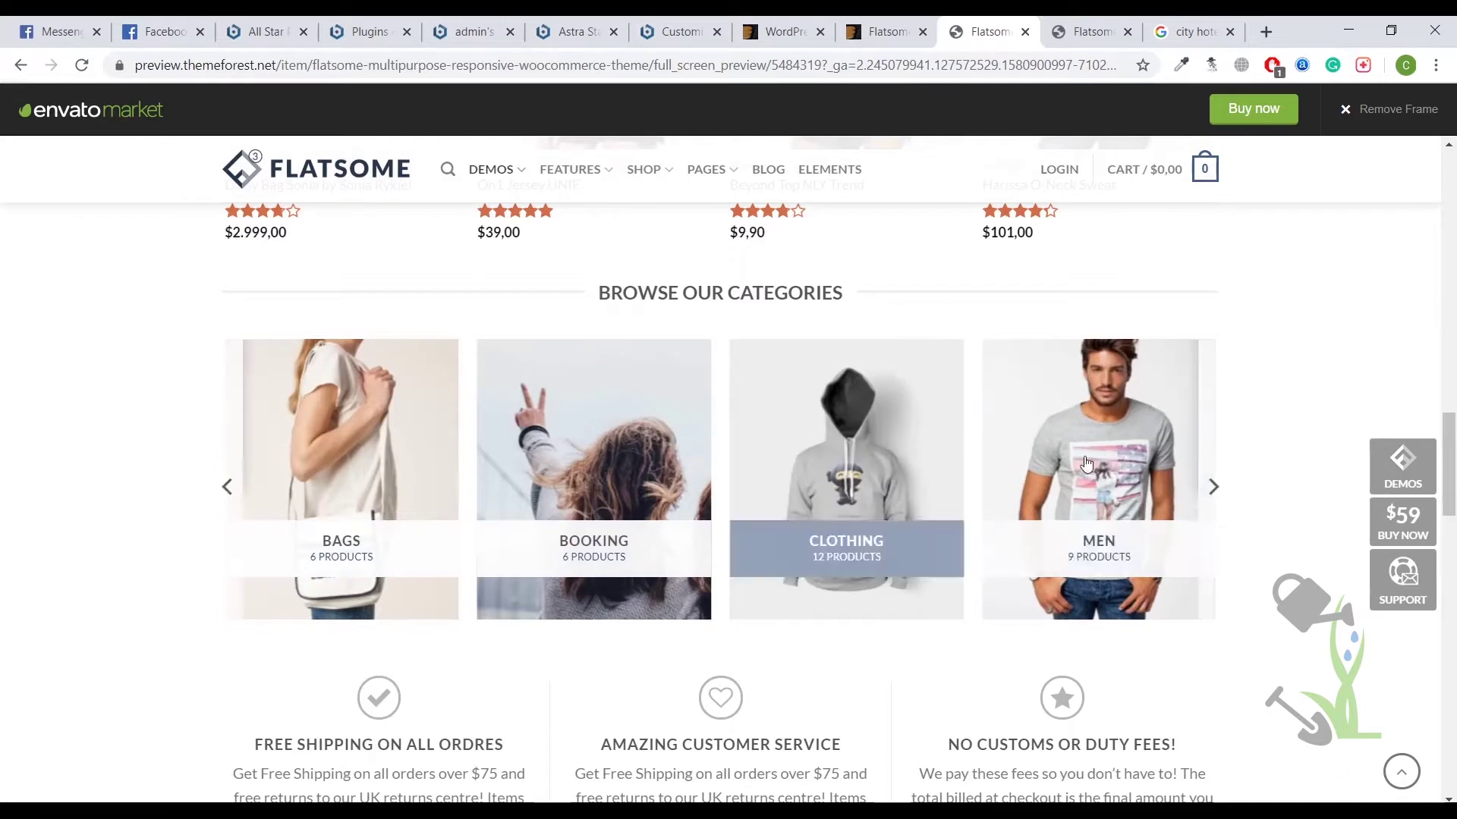
Preview the demo at Responsive 400x676 size in DevTools, then close DevTools
right_click(156, 334)
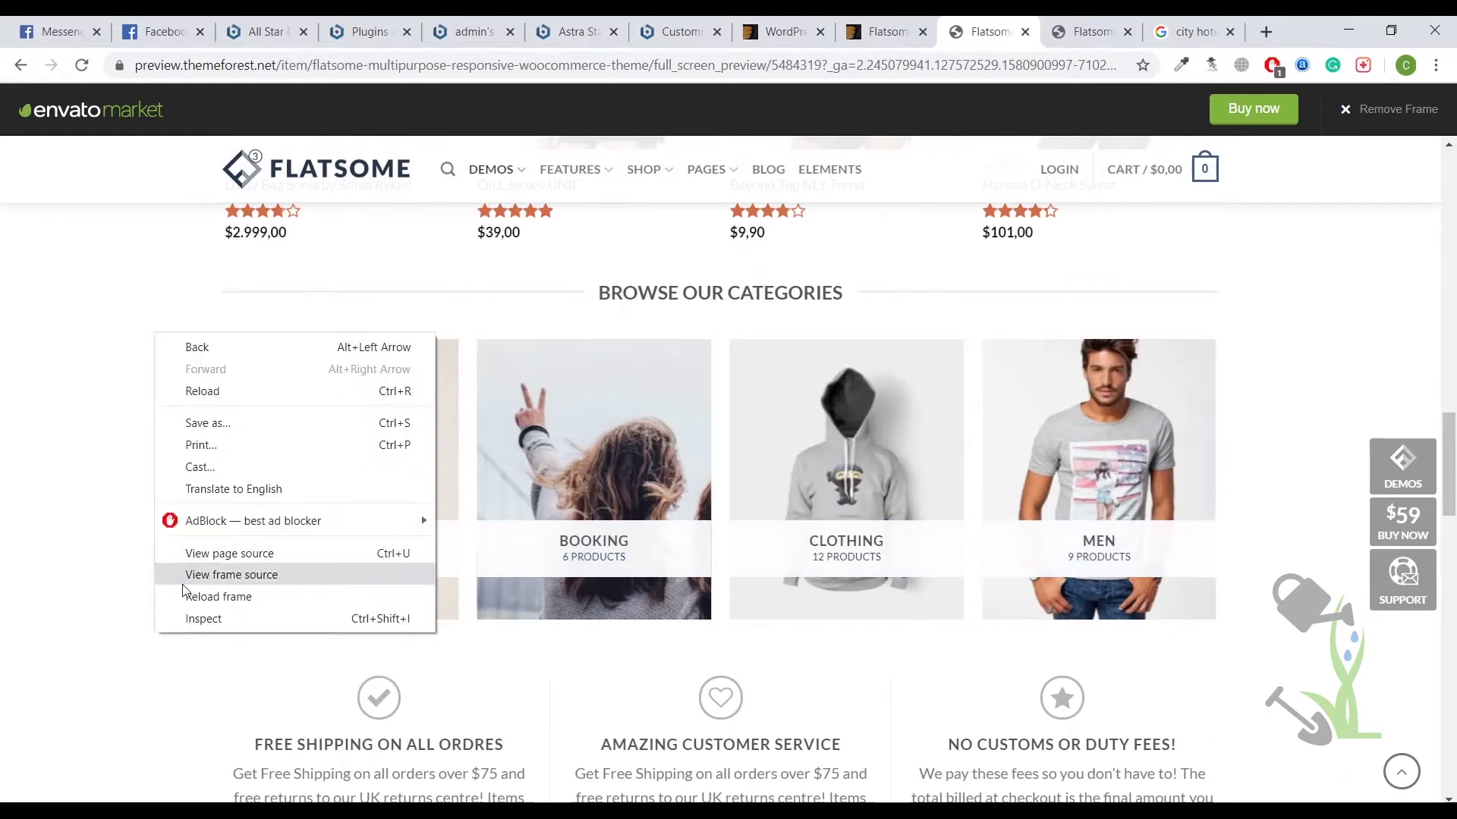
key("Escape")
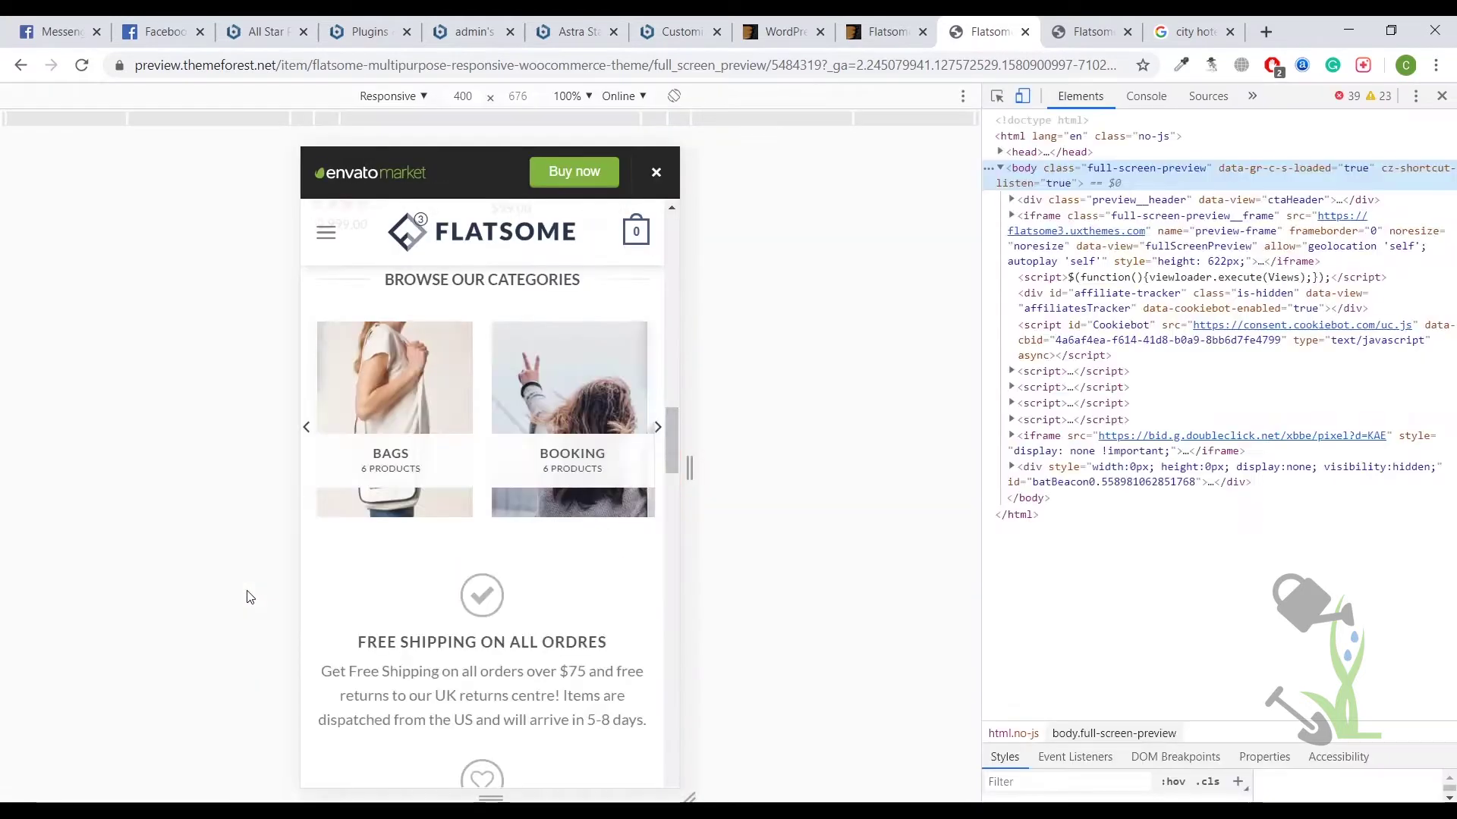
scroll(466, 514, "down", 10)
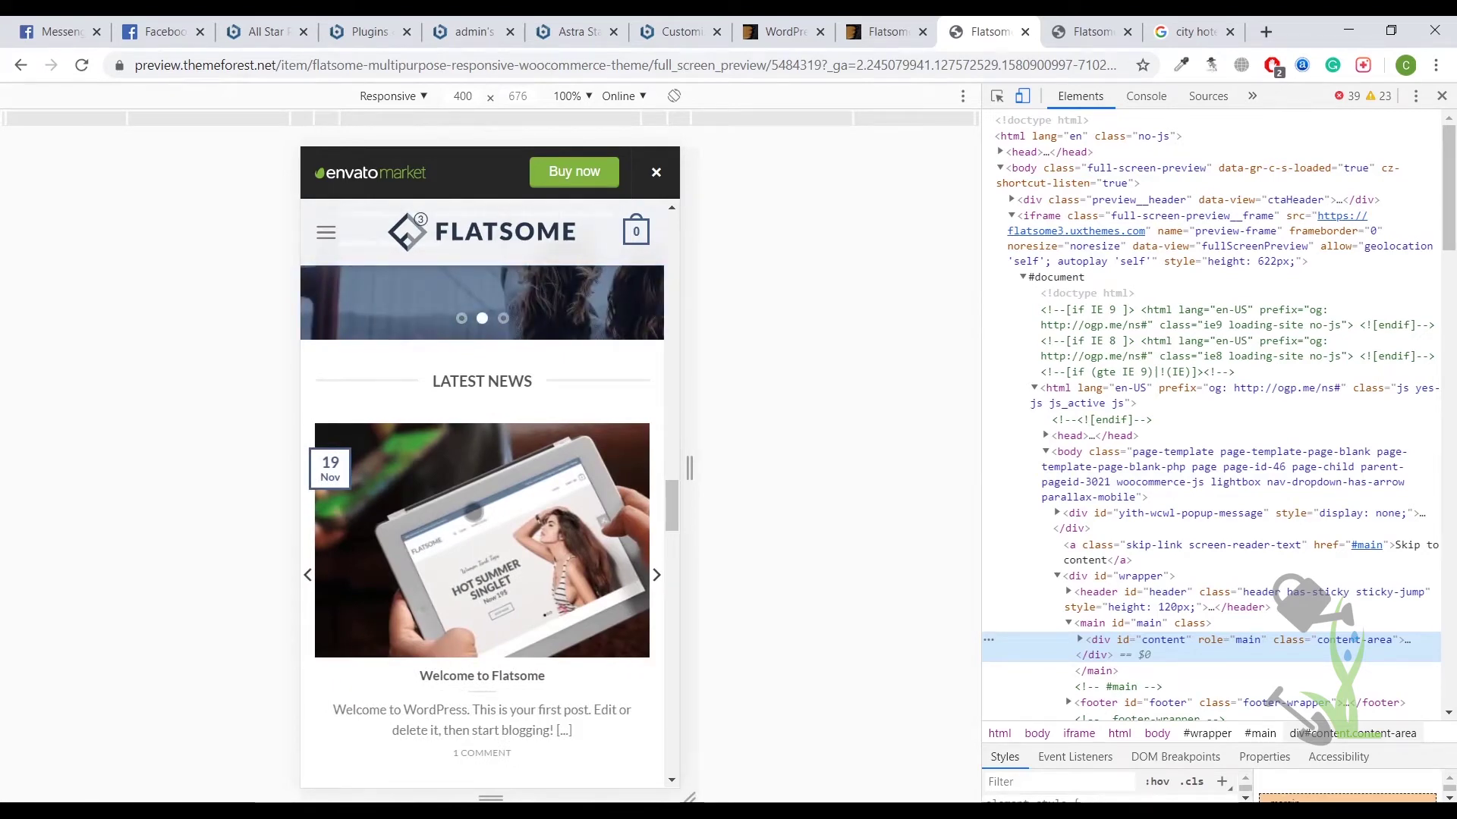
scroll(511, 599, "down", 15)
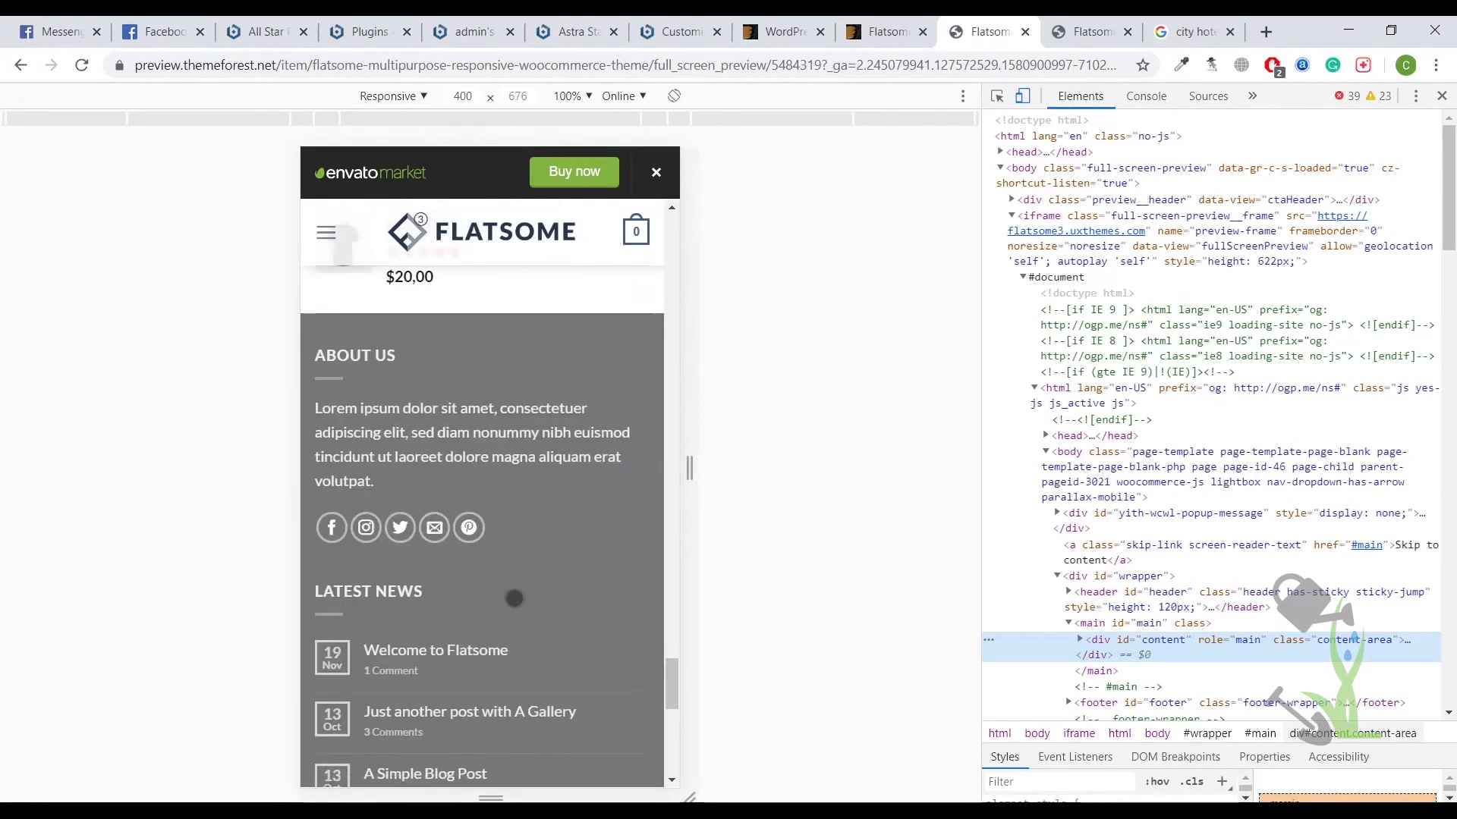
scroll(515, 599, "down", 9)
scroll(515, 599, "up", 7)
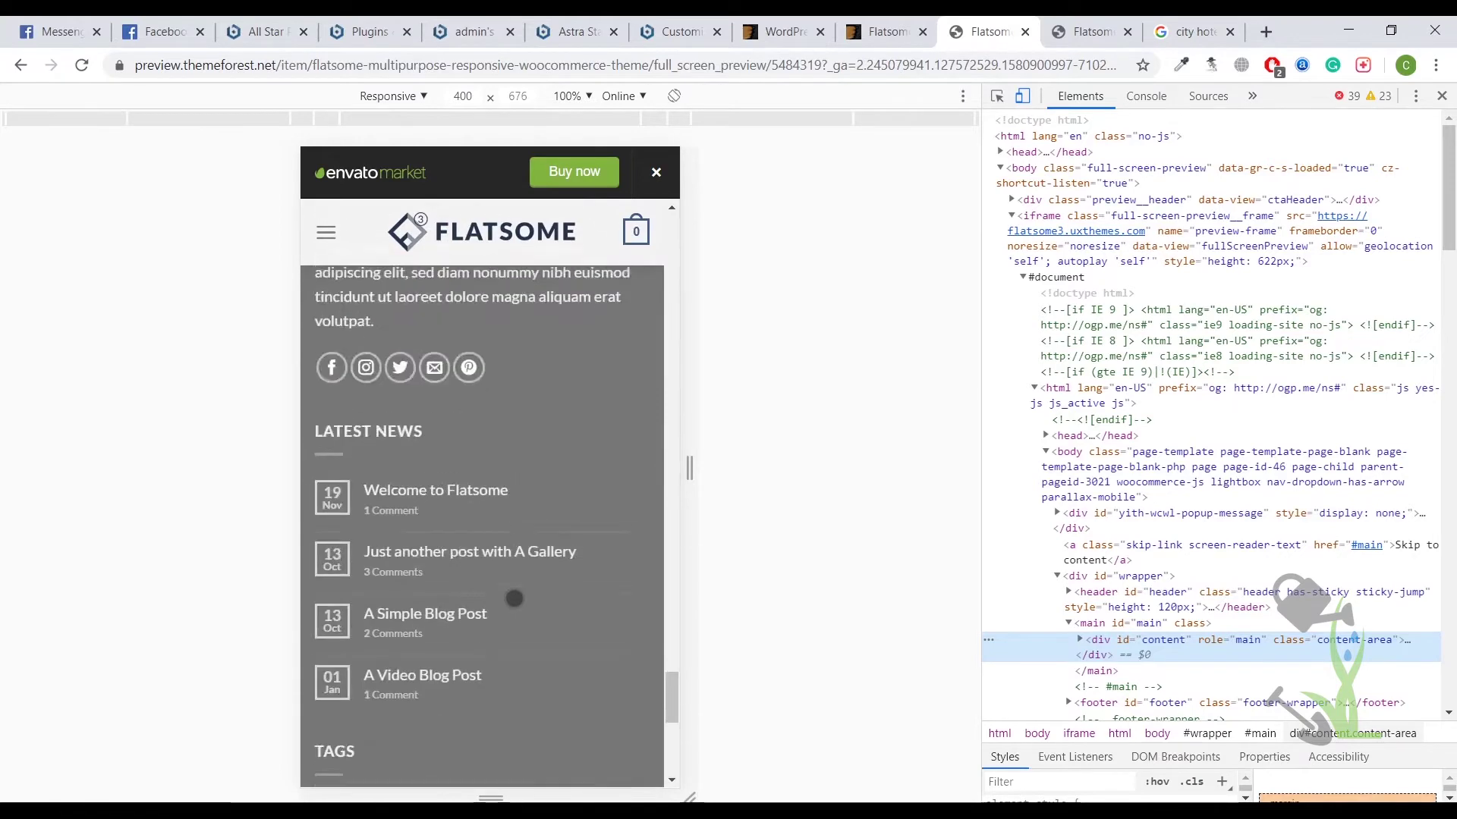
scroll(514, 599, "up", 4)
left_click(1442, 96)
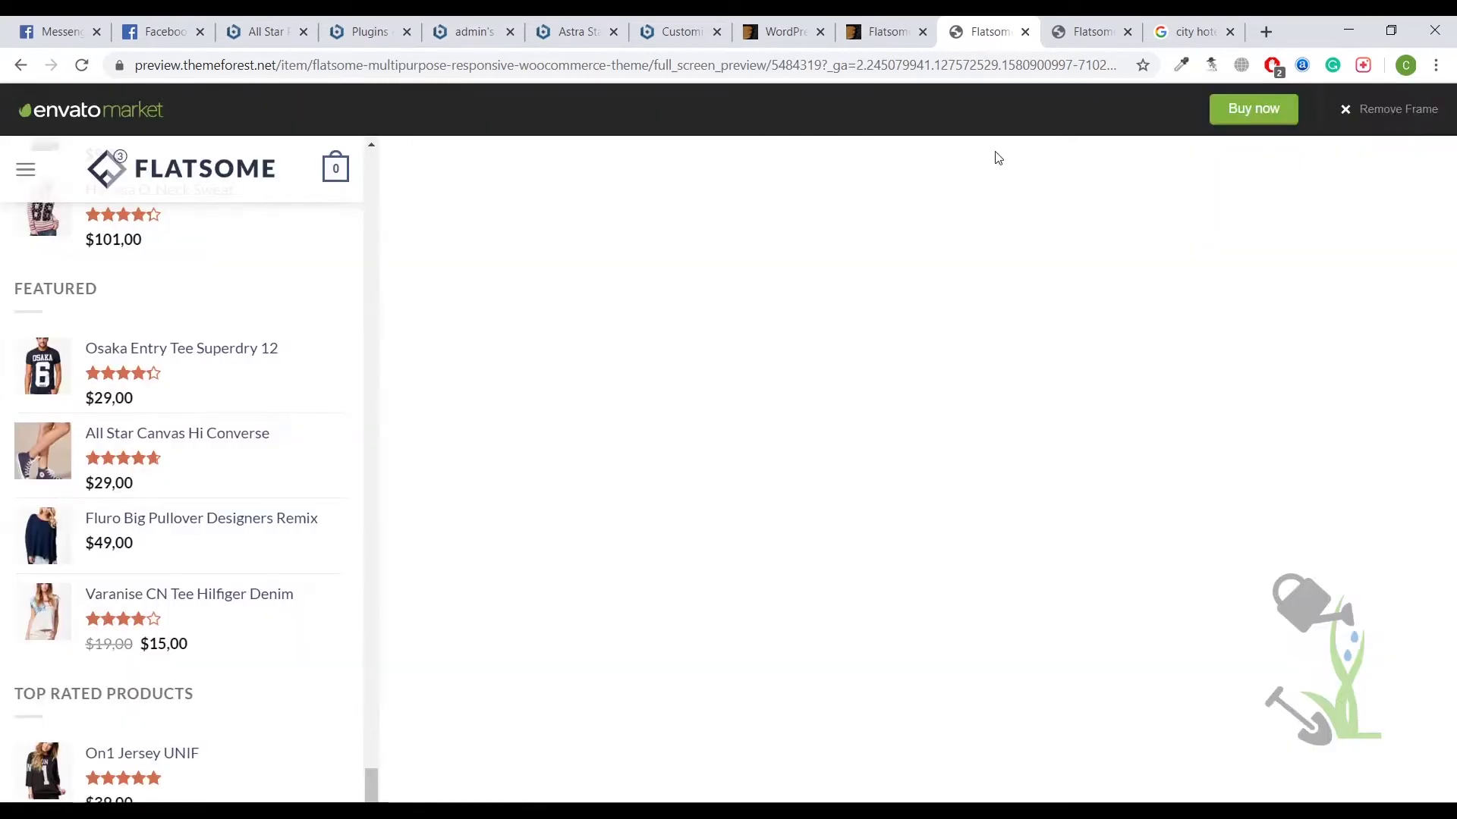
Back on the Flatsome item page, highlight the $59 Regular License price, then deselect it
left_click(883, 31)
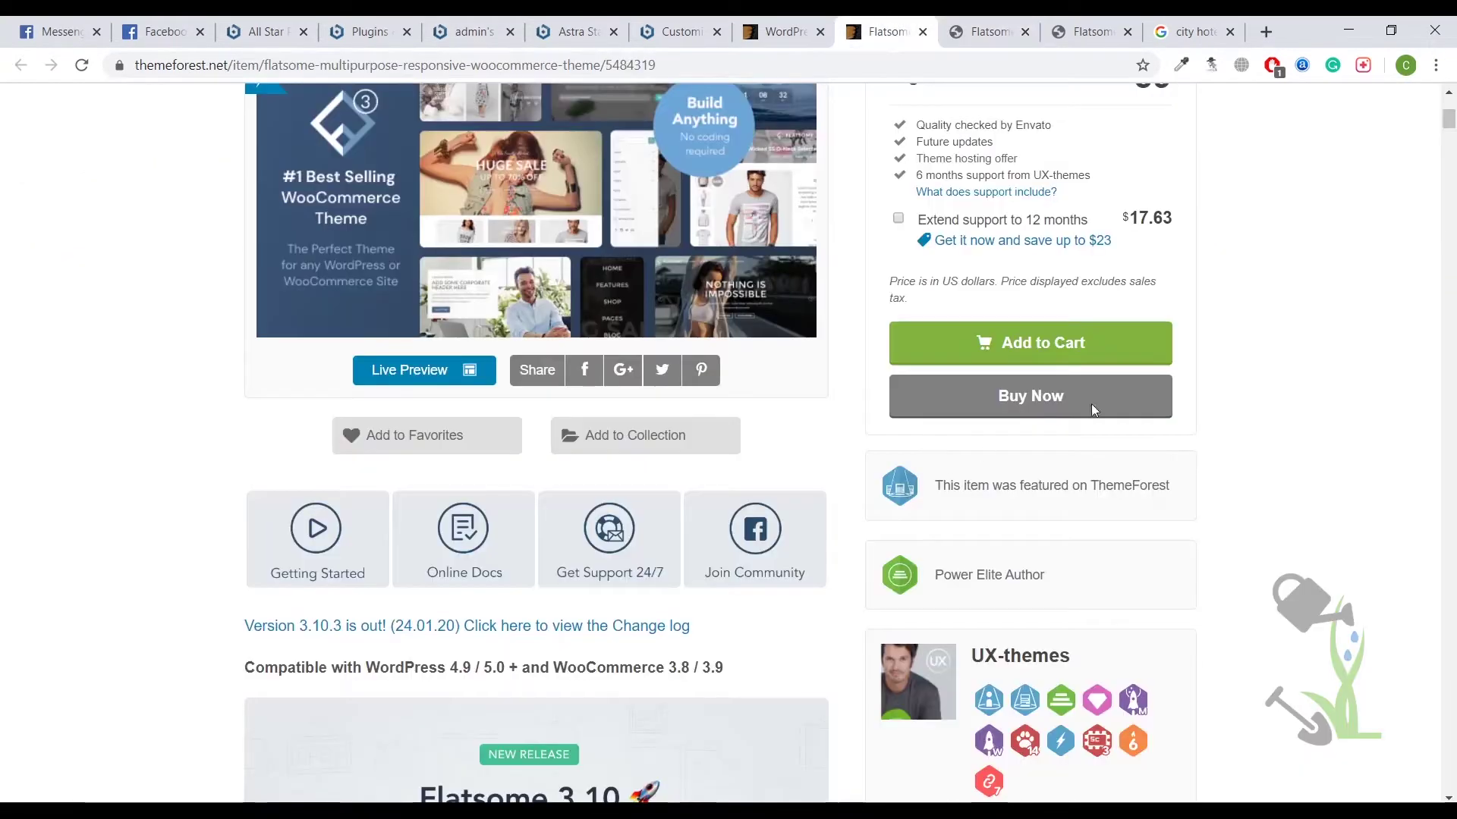
scroll(1381, 320, "up", 5)
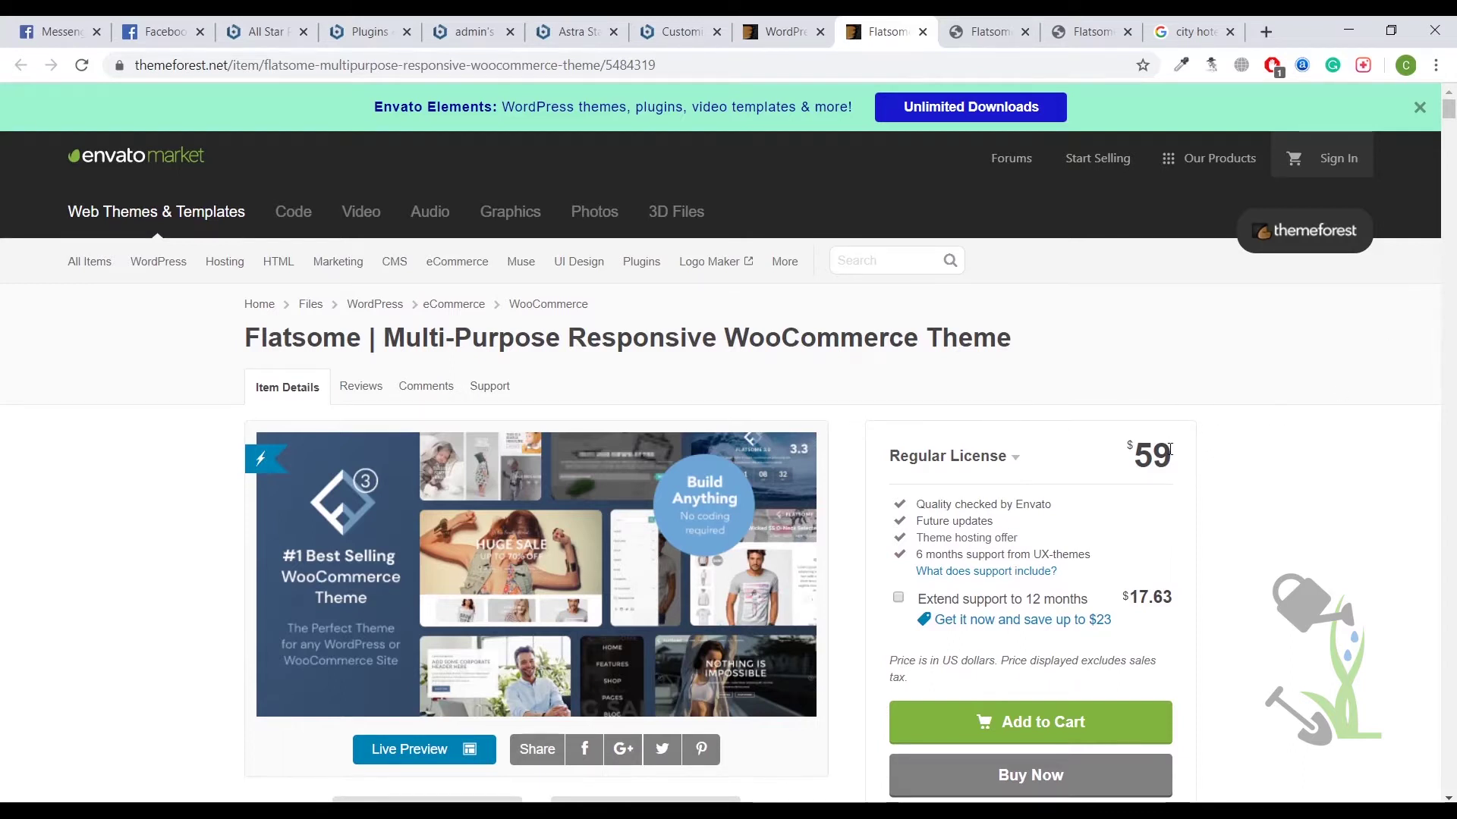
left_click_drag(1169, 449, 888, 455)
left_click(888, 456)
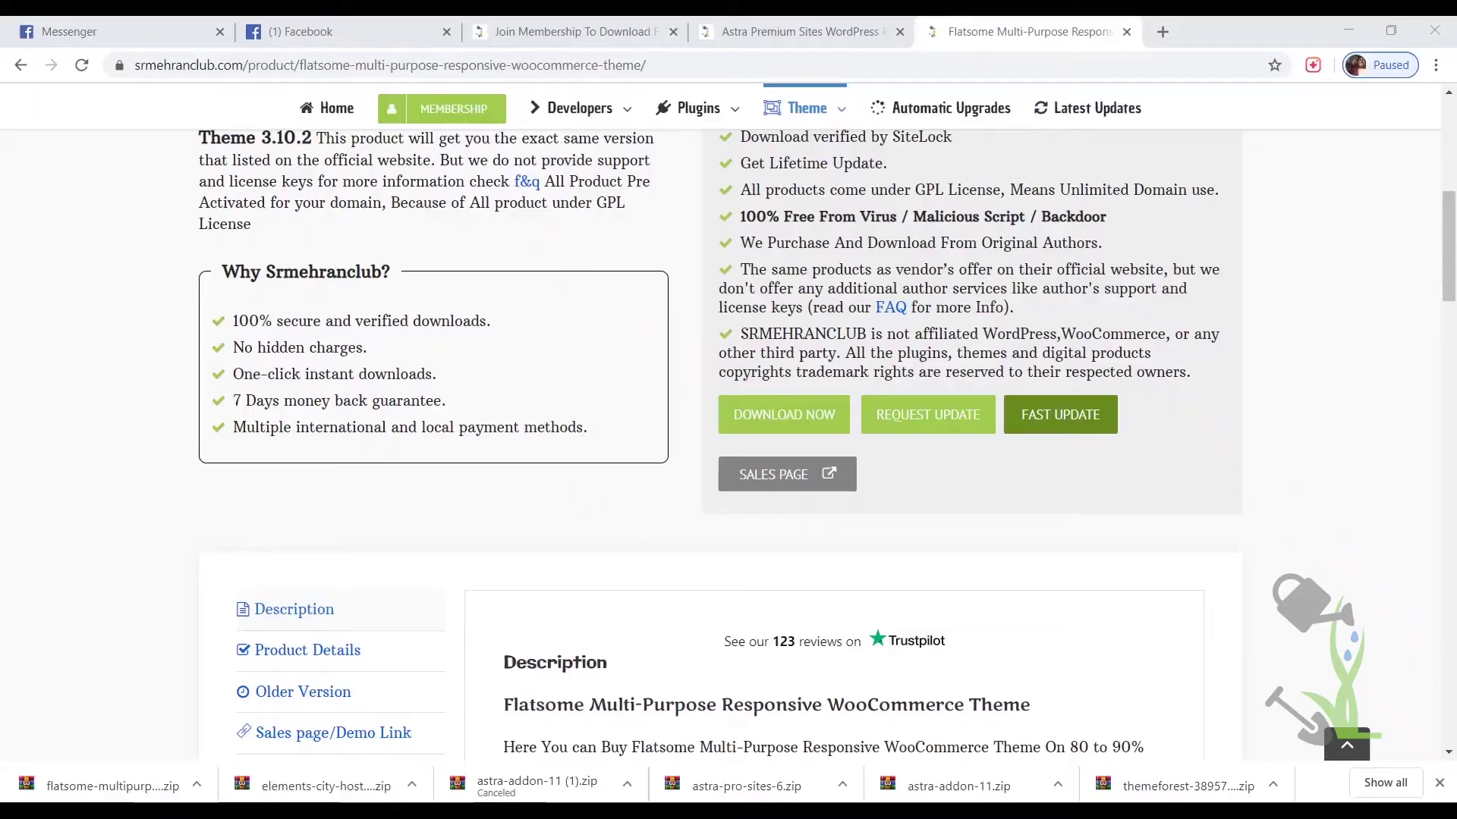
scroll(1067, 240, "up", 6)
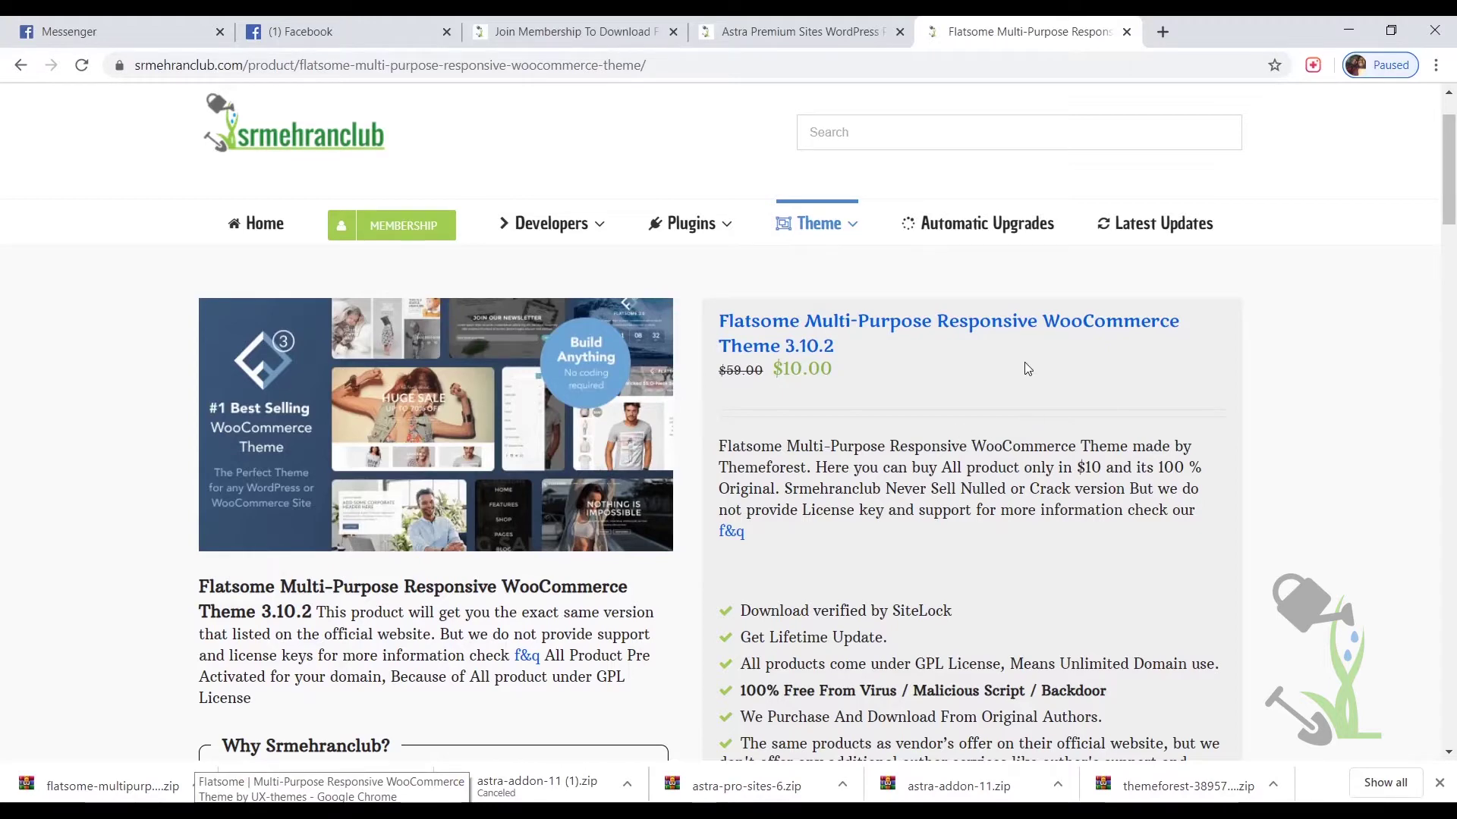
Start the Flatsome 3.10.2 download from srmehranclub's Download Now button
scroll(900, 413, "down", 5)
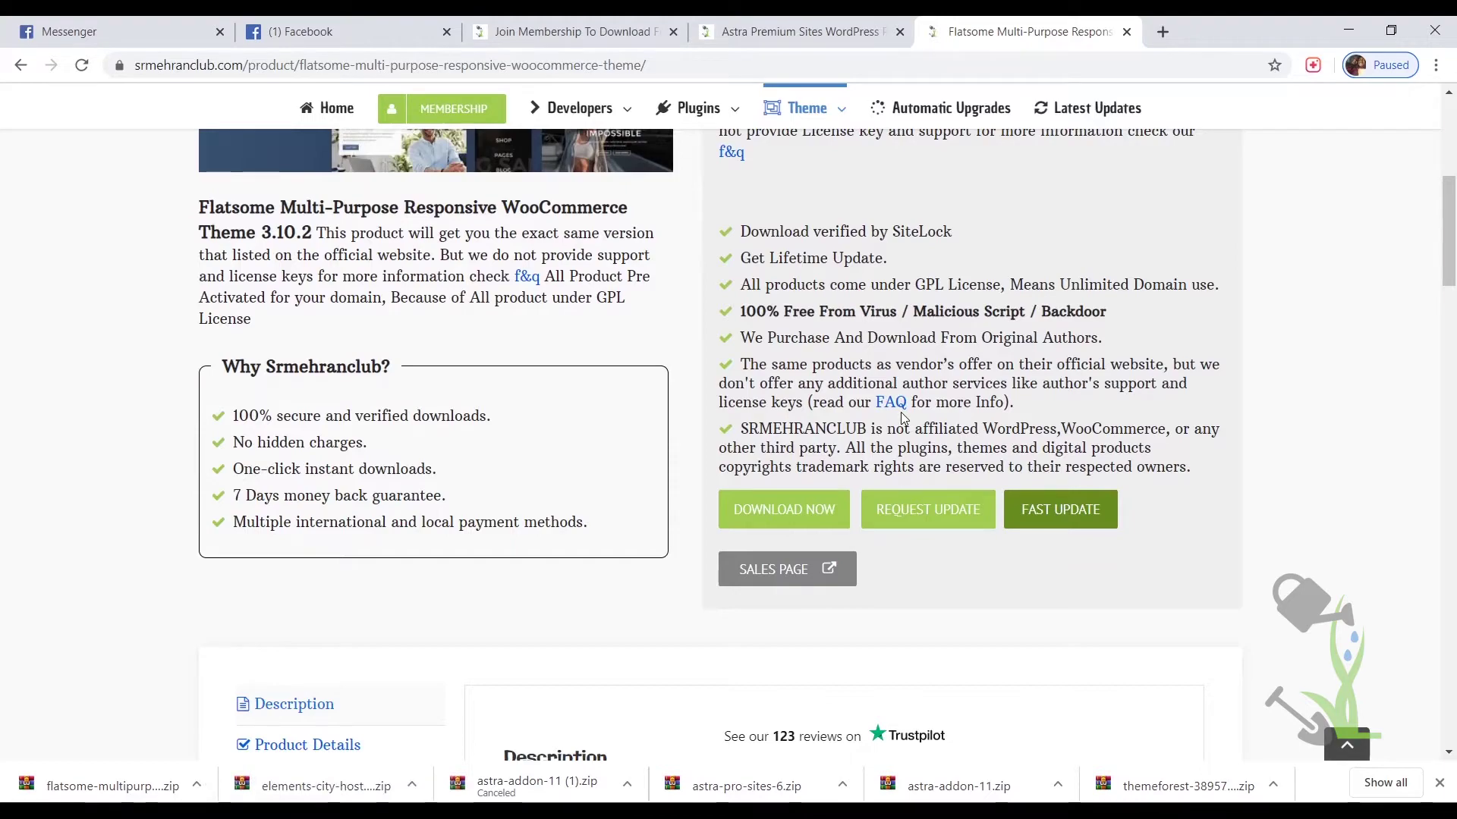
scroll(900, 412, "up", 4)
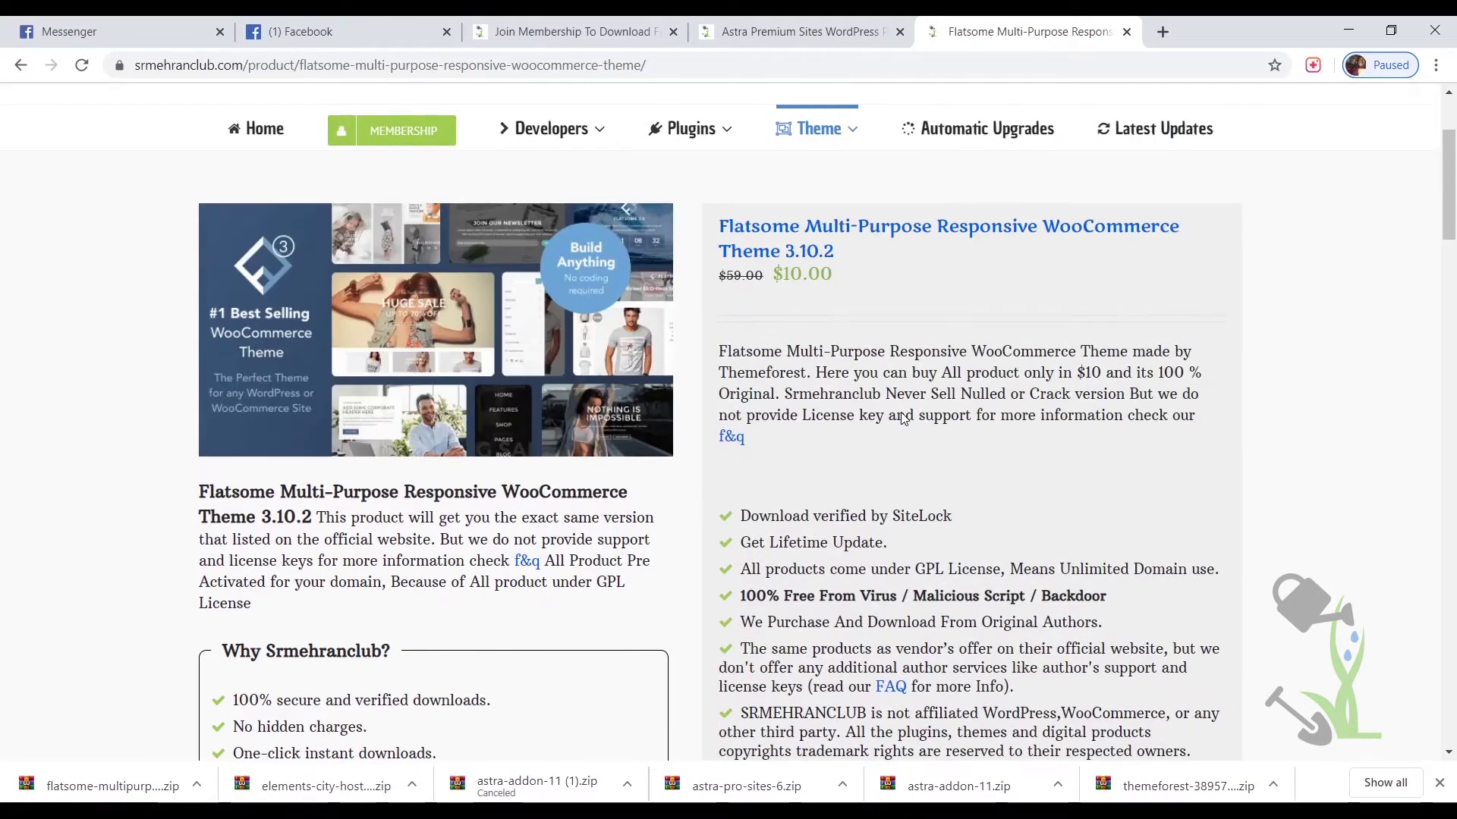
scroll(903, 419, "down", 4)
scroll(999, 395, "up", 5)
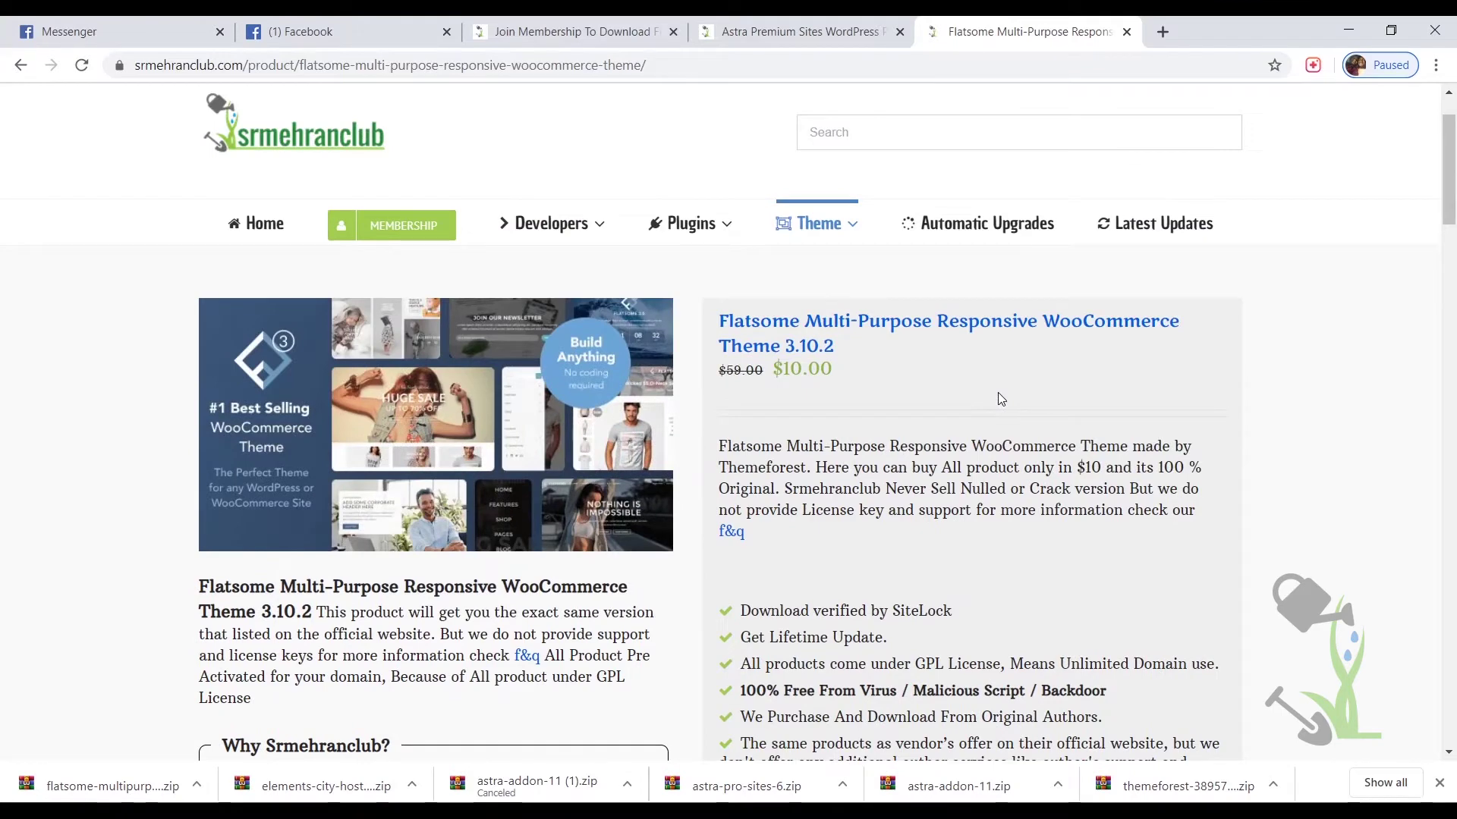
scroll(1018, 403, "down", 6)
left_click(784, 414)
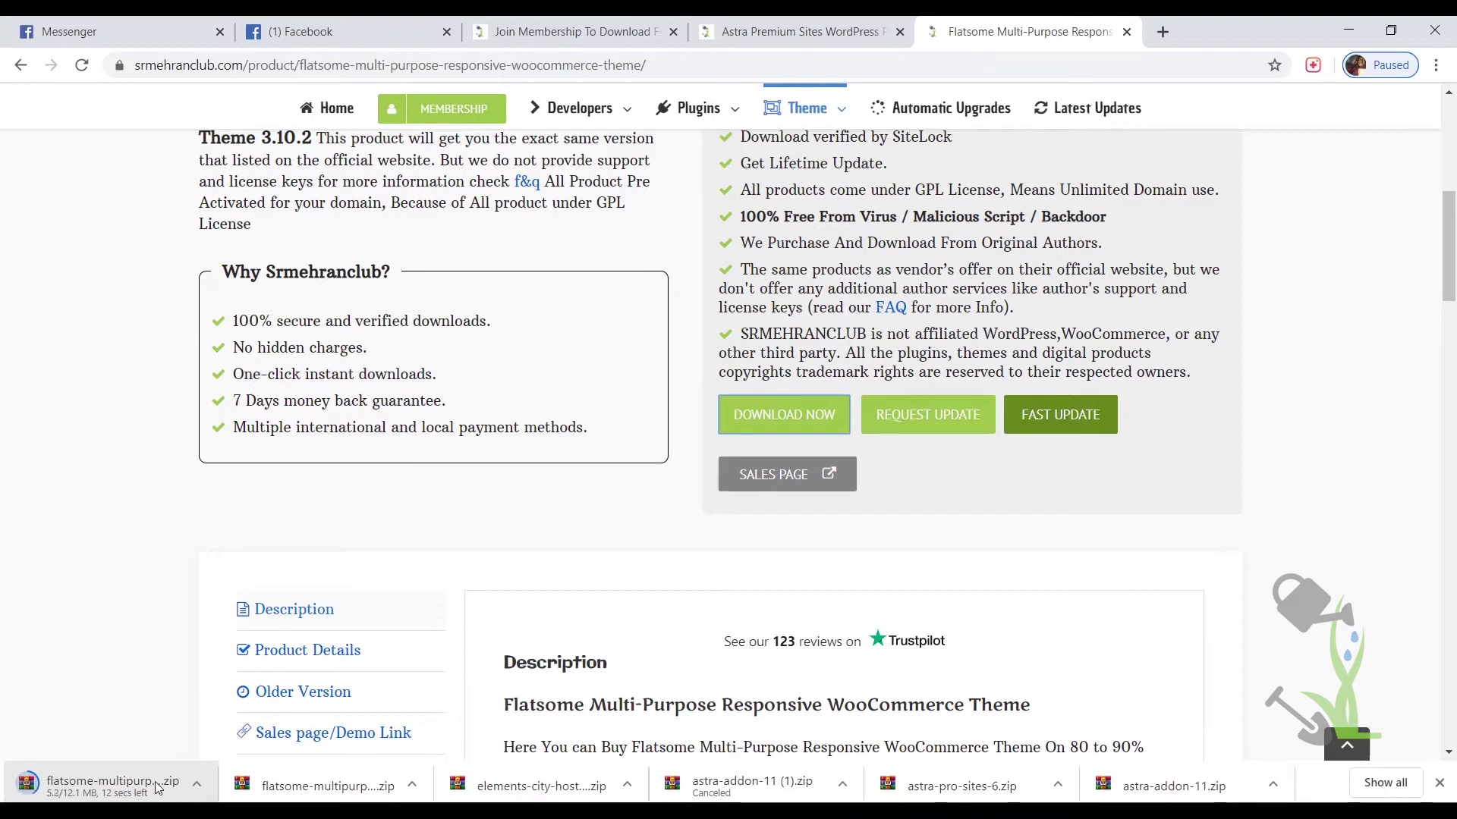
Cancel the Flatsome zip download and return to the ThemeForest page
right_click(153, 782)
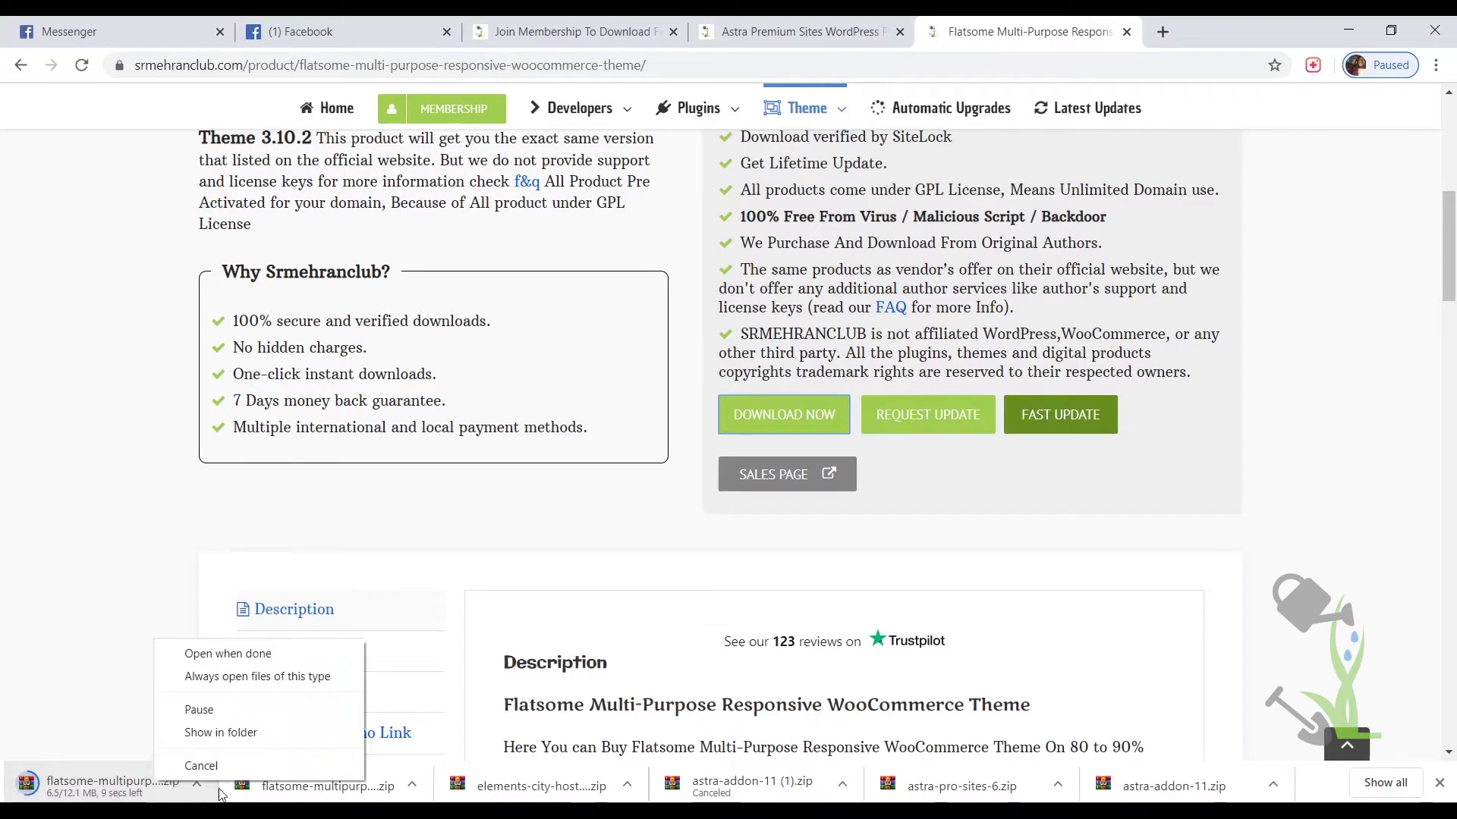
left_click(182, 768)
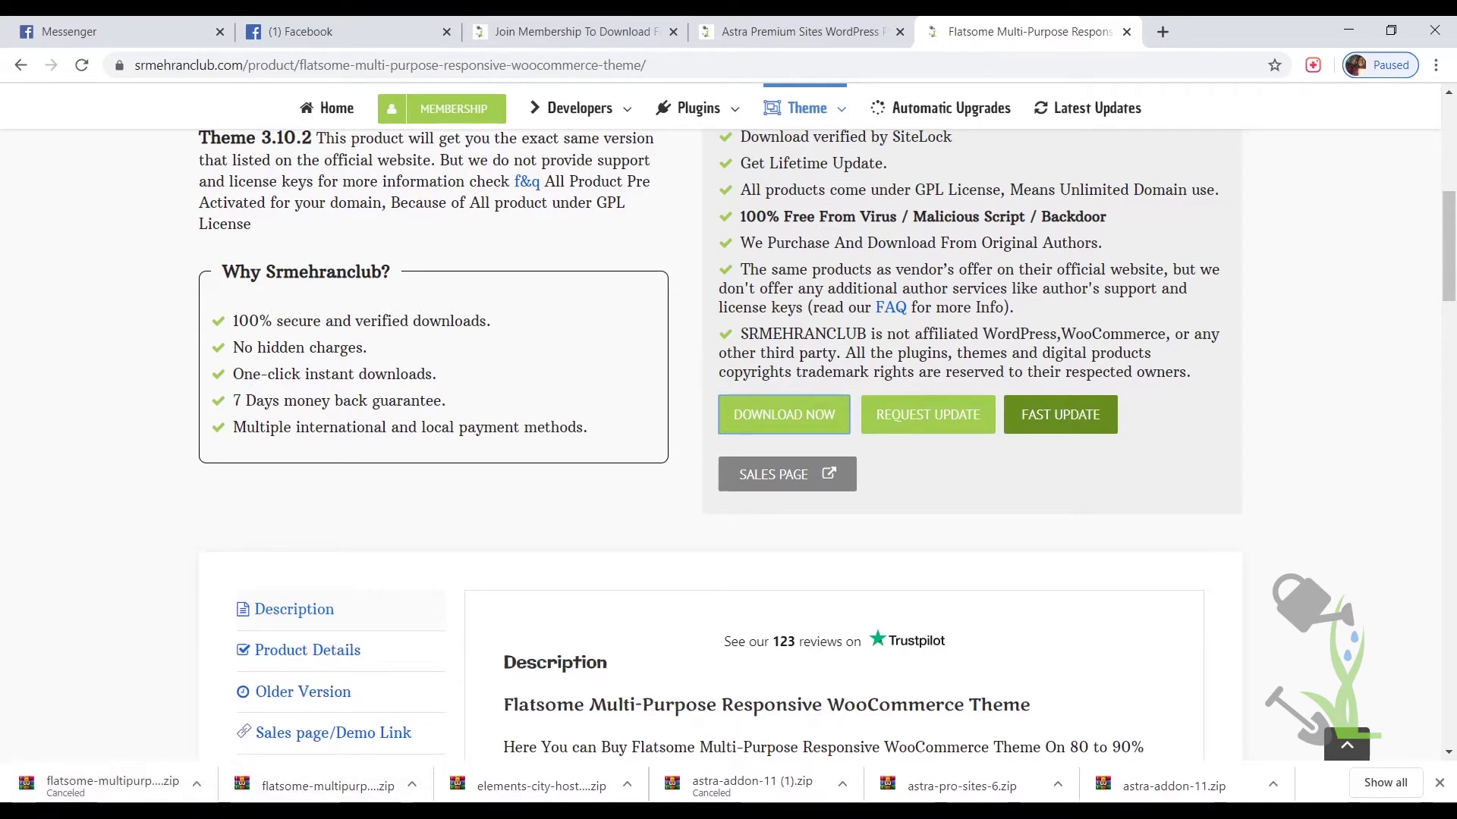
left_click(349, 812)
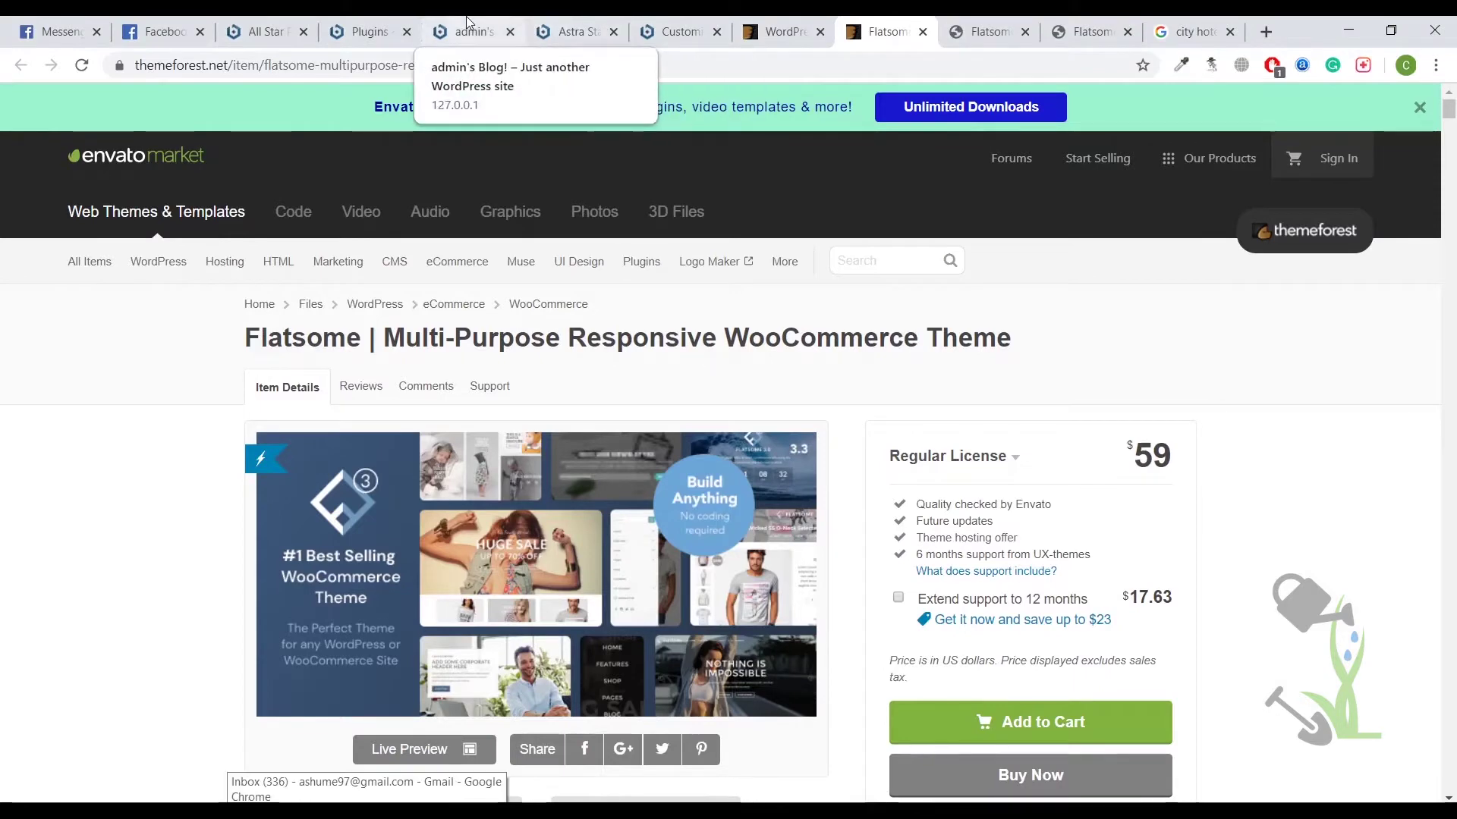
Open the local site's admin Dashboard via the site name in the admin bar
left_click(467, 23)
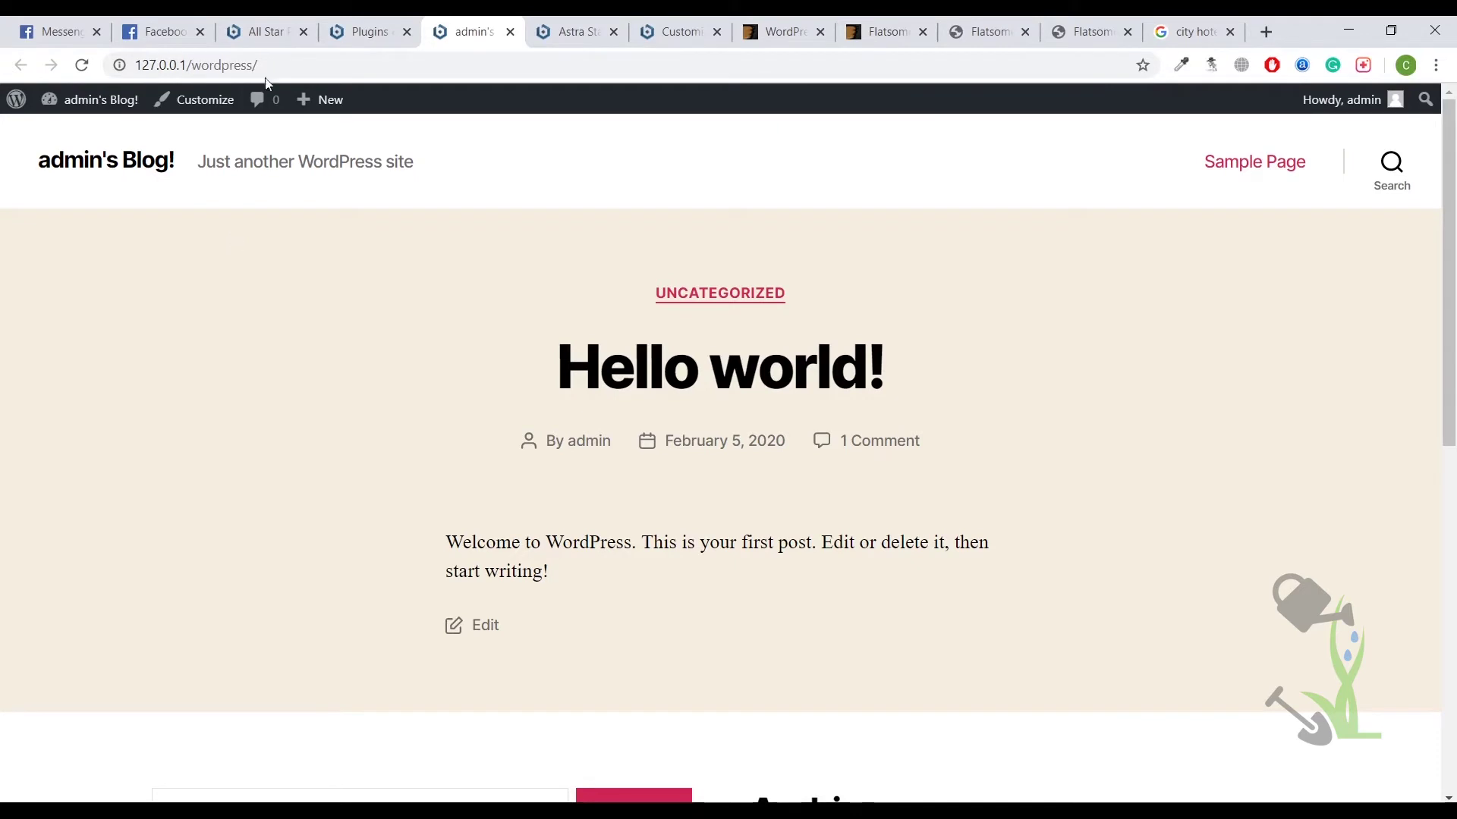
left_click(295, 70)
left_click(295, 72)
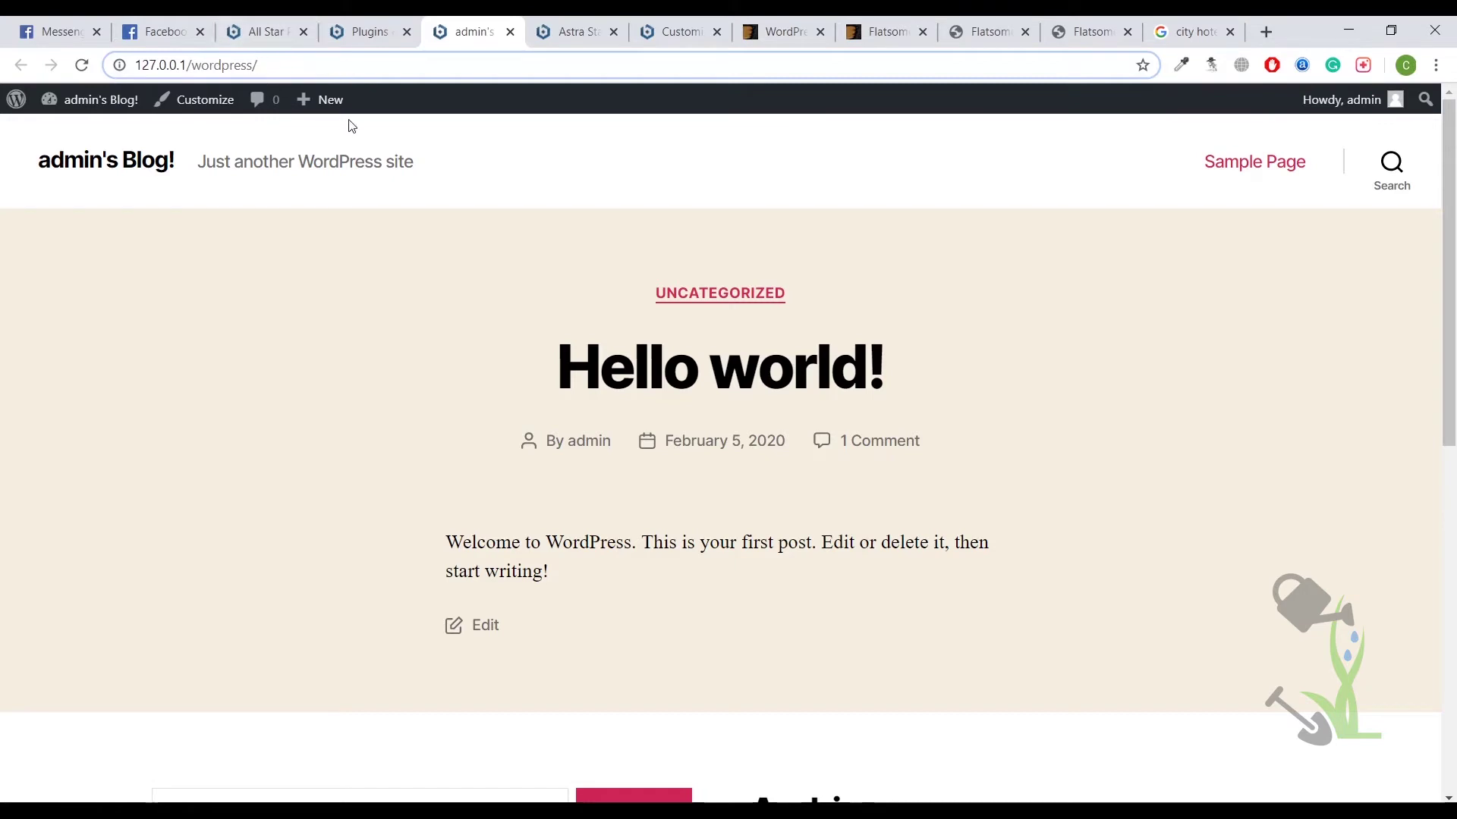
mouse_move(113, 111)
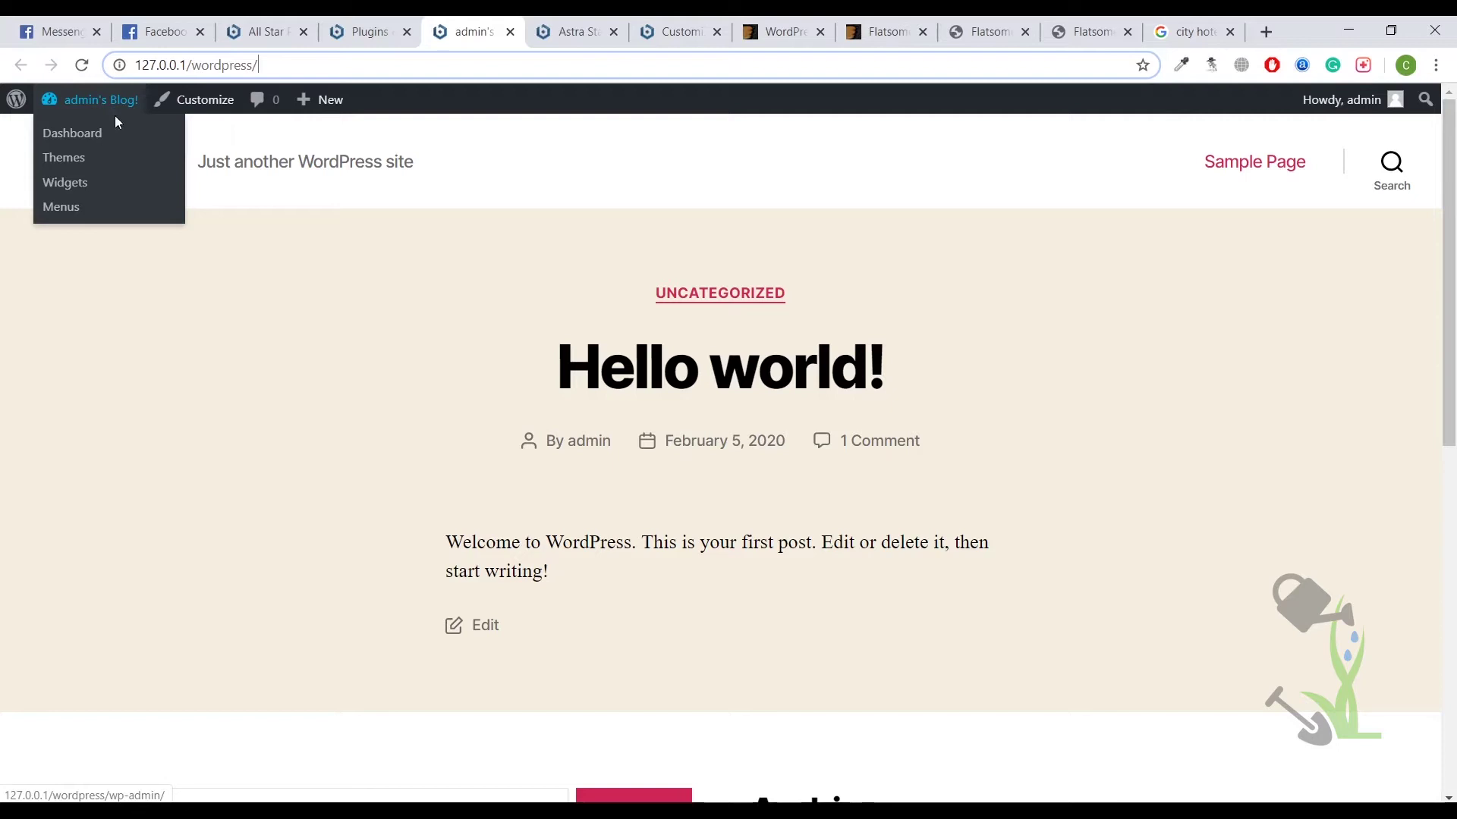
left_click(114, 134)
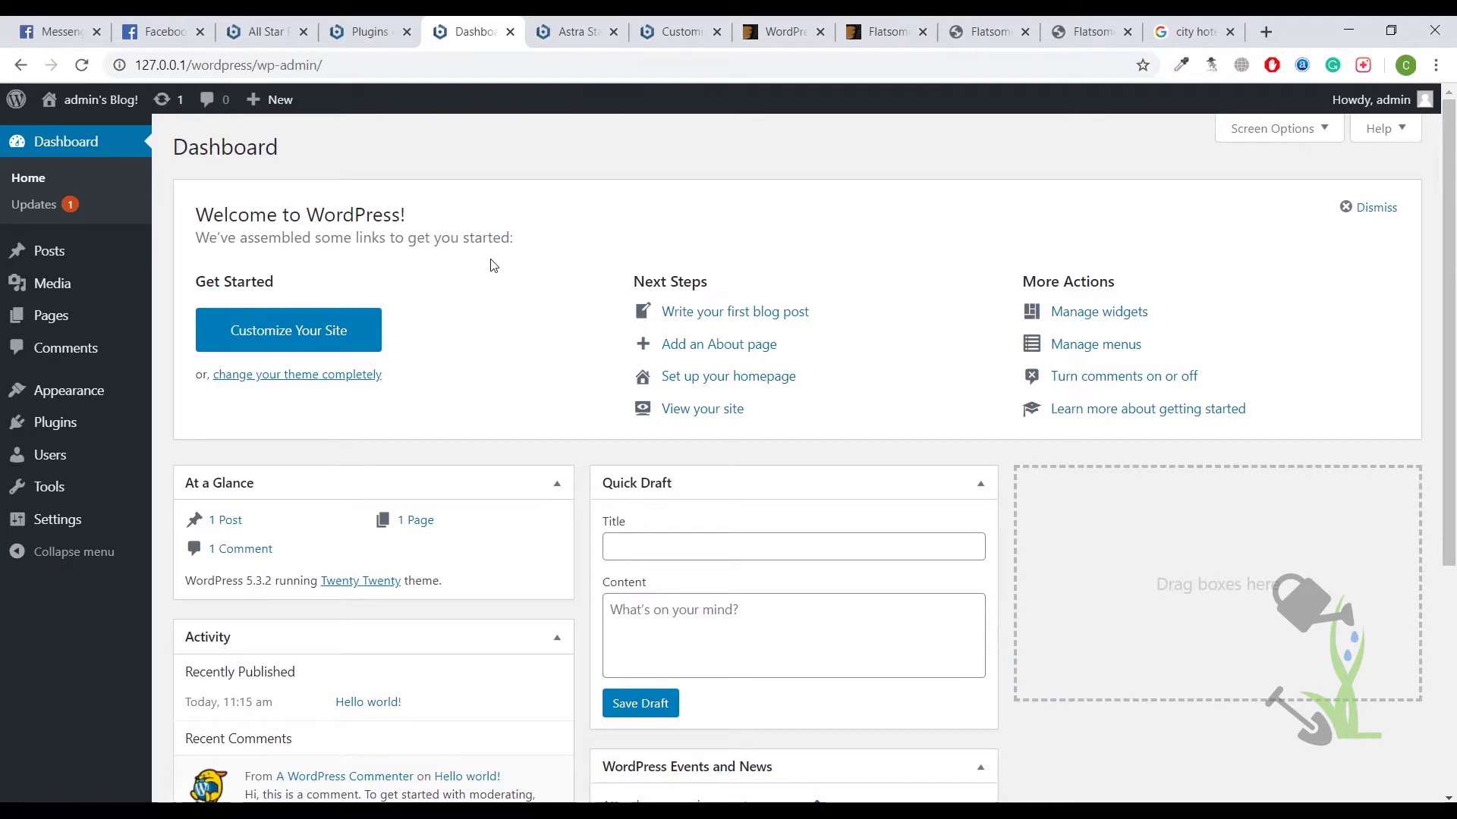
mouse_move(101, 401)
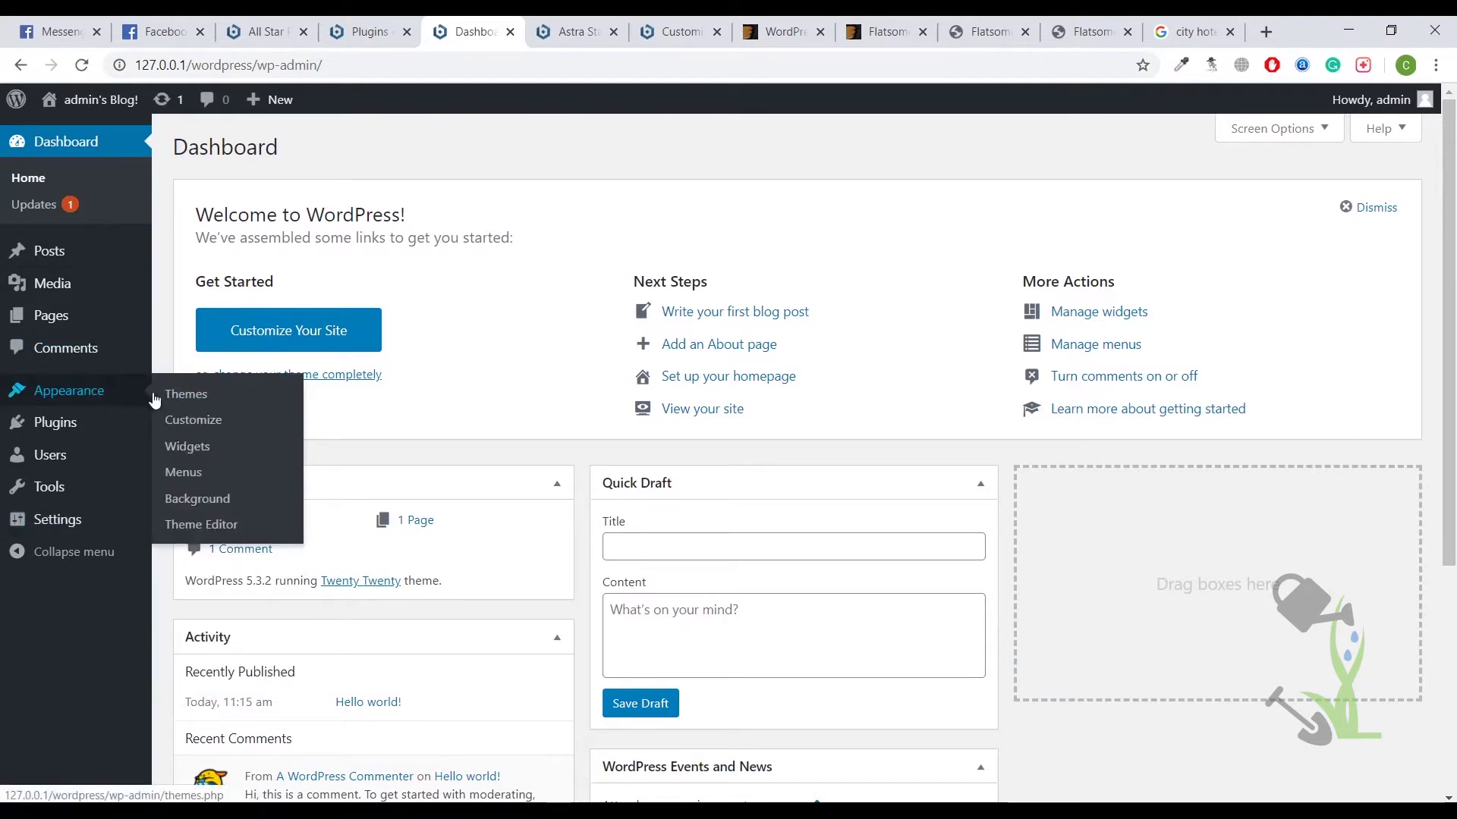
Go to Appearance > Themes and choose Add New to list featured themes
left_click(199, 395)
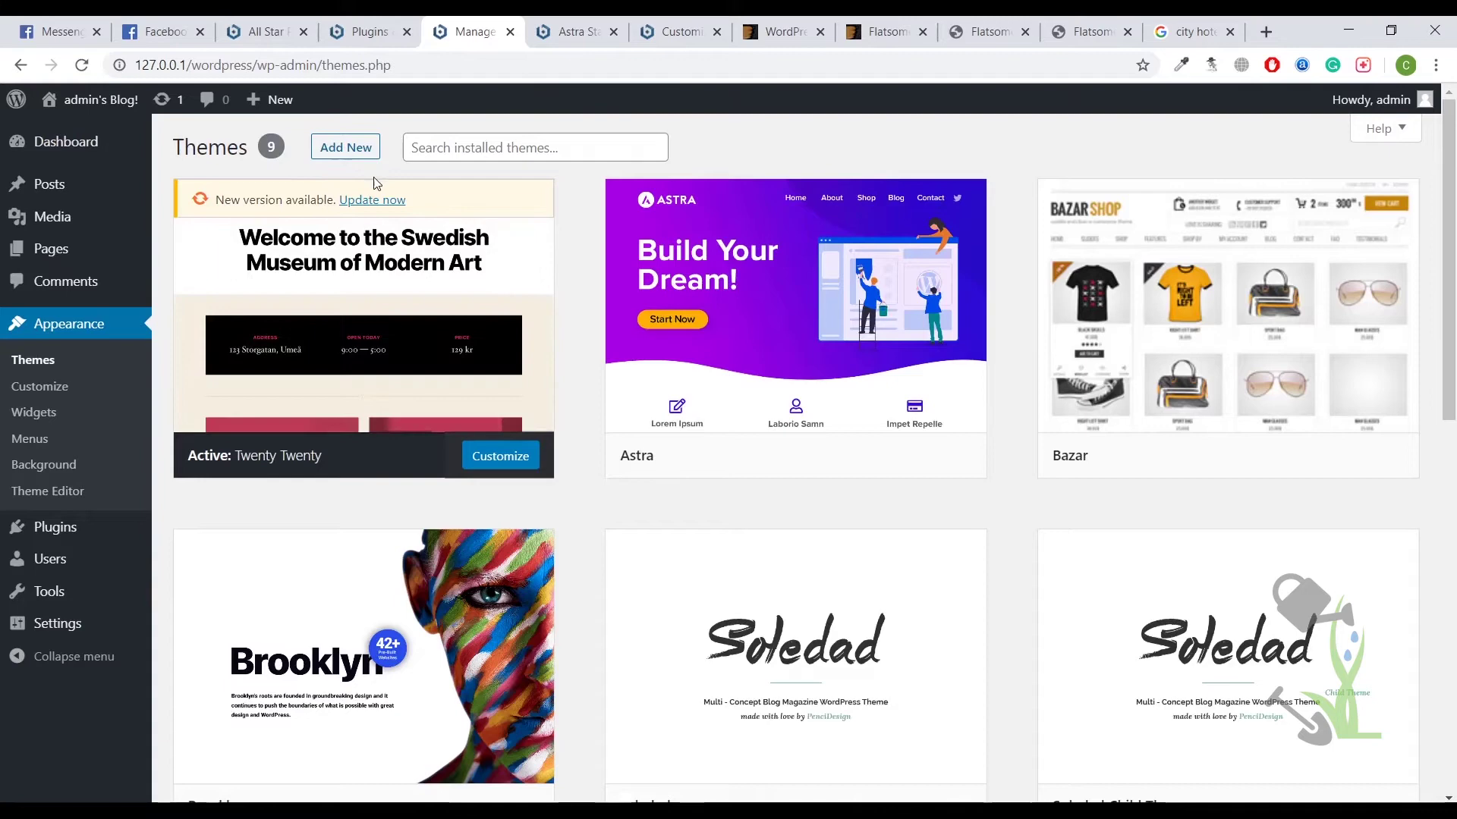
left_click(341, 149)
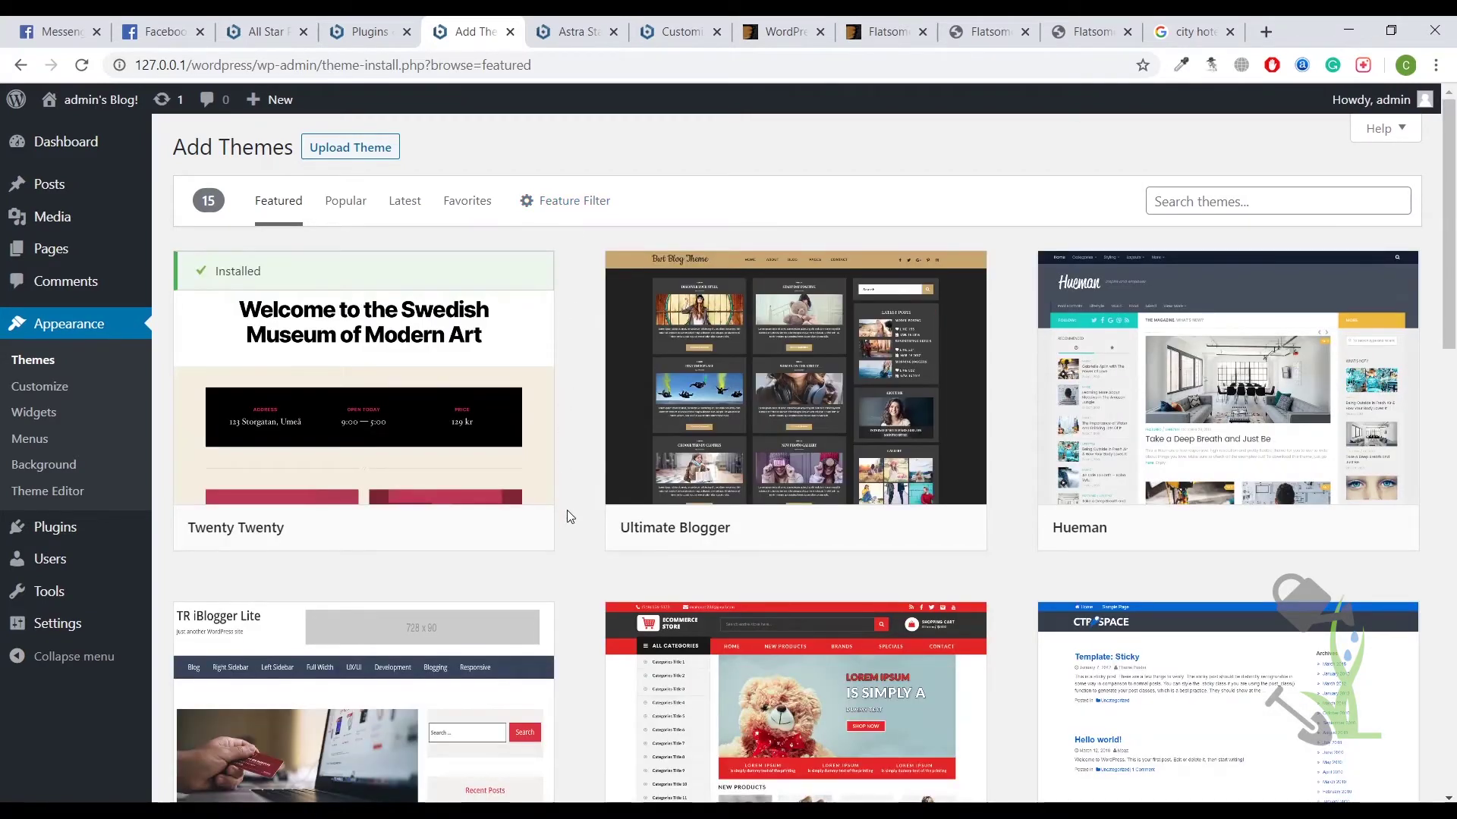
scroll(569, 618, "down", 6)
scroll(568, 617, "up", 6)
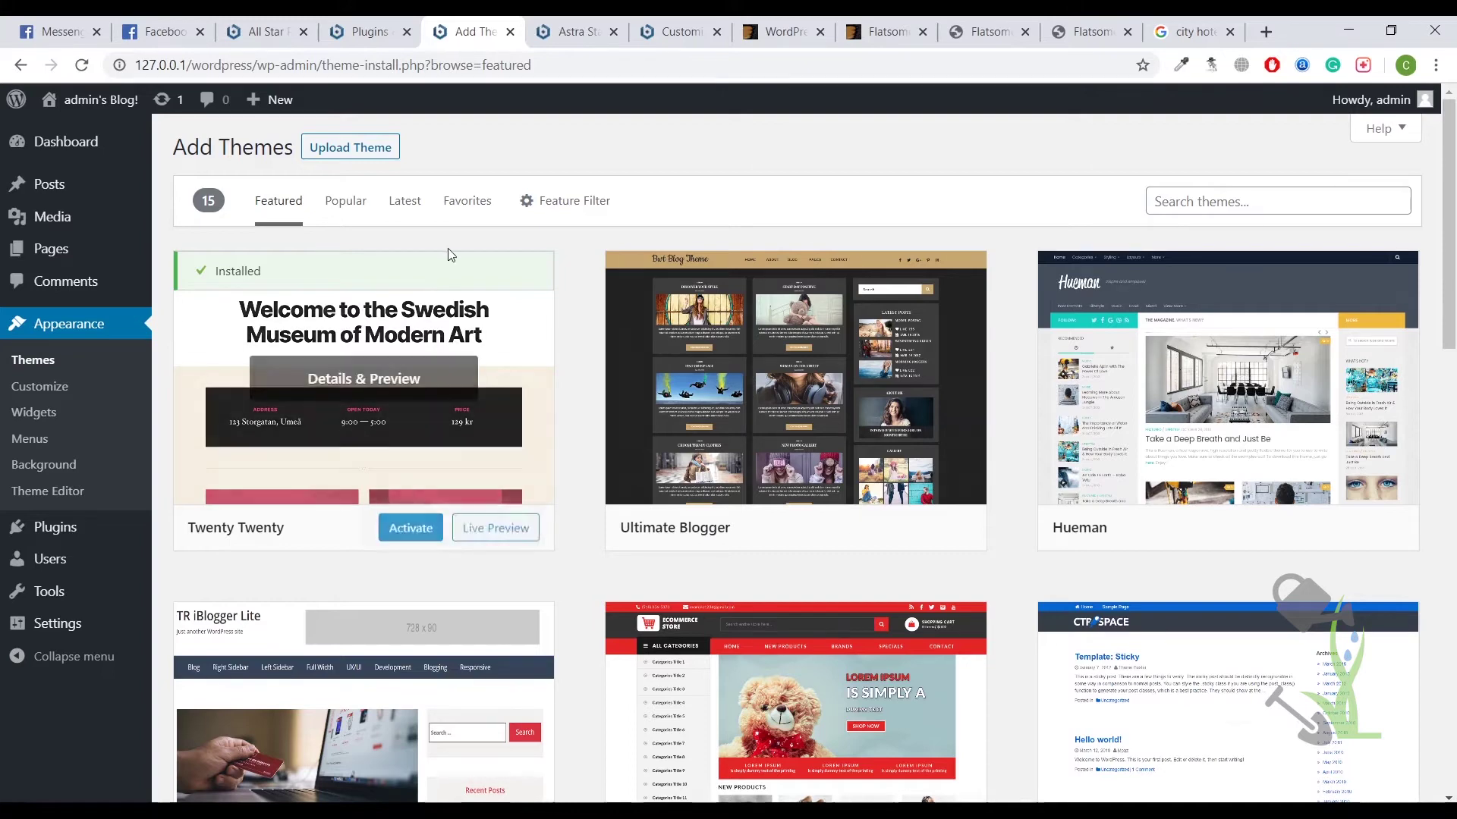
Upload and install flatsome-3.10.2.zip, then activate the Flatsome theme
left_click(340, 149)
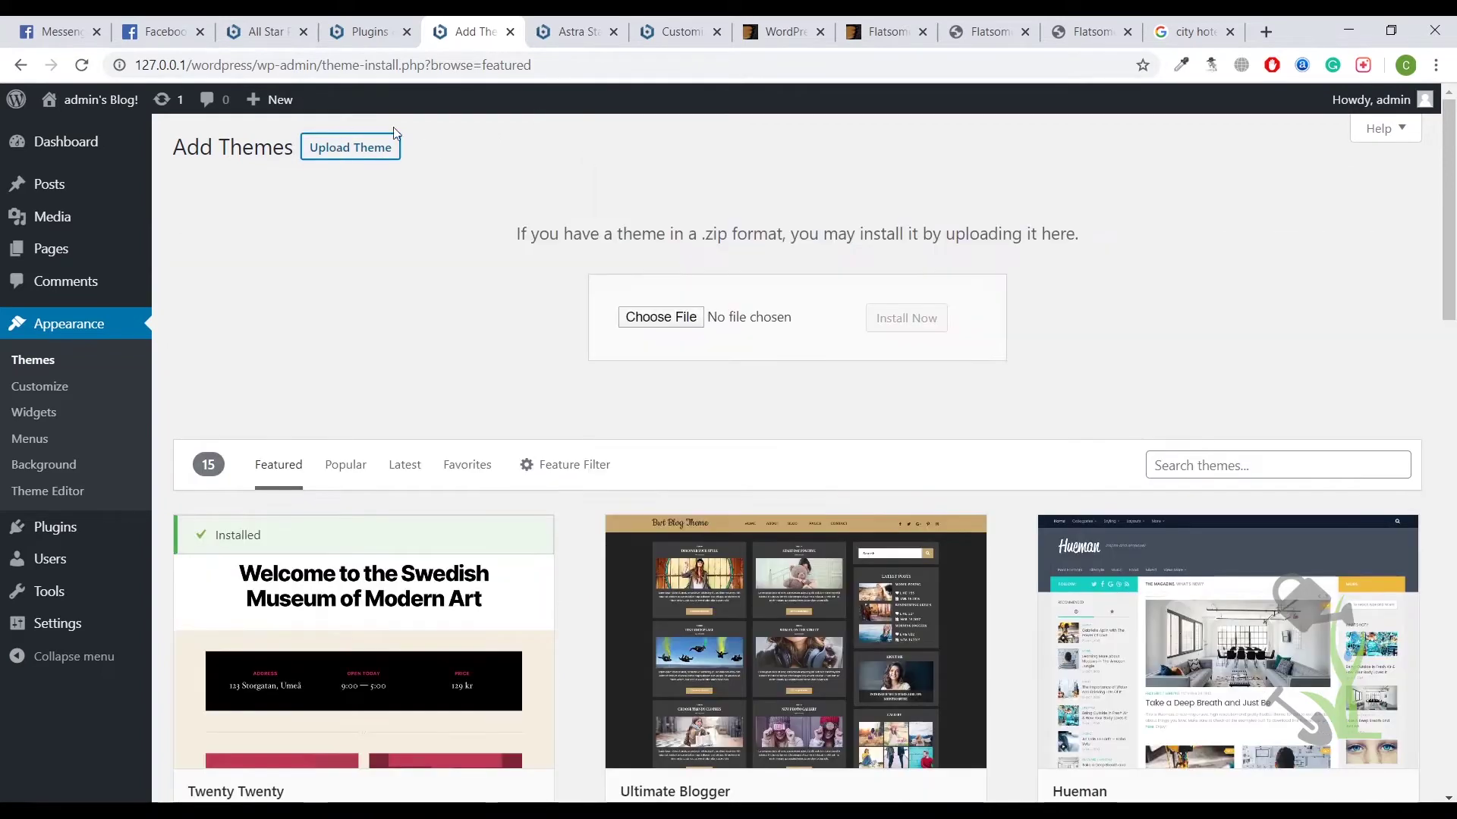
left_click(667, 318)
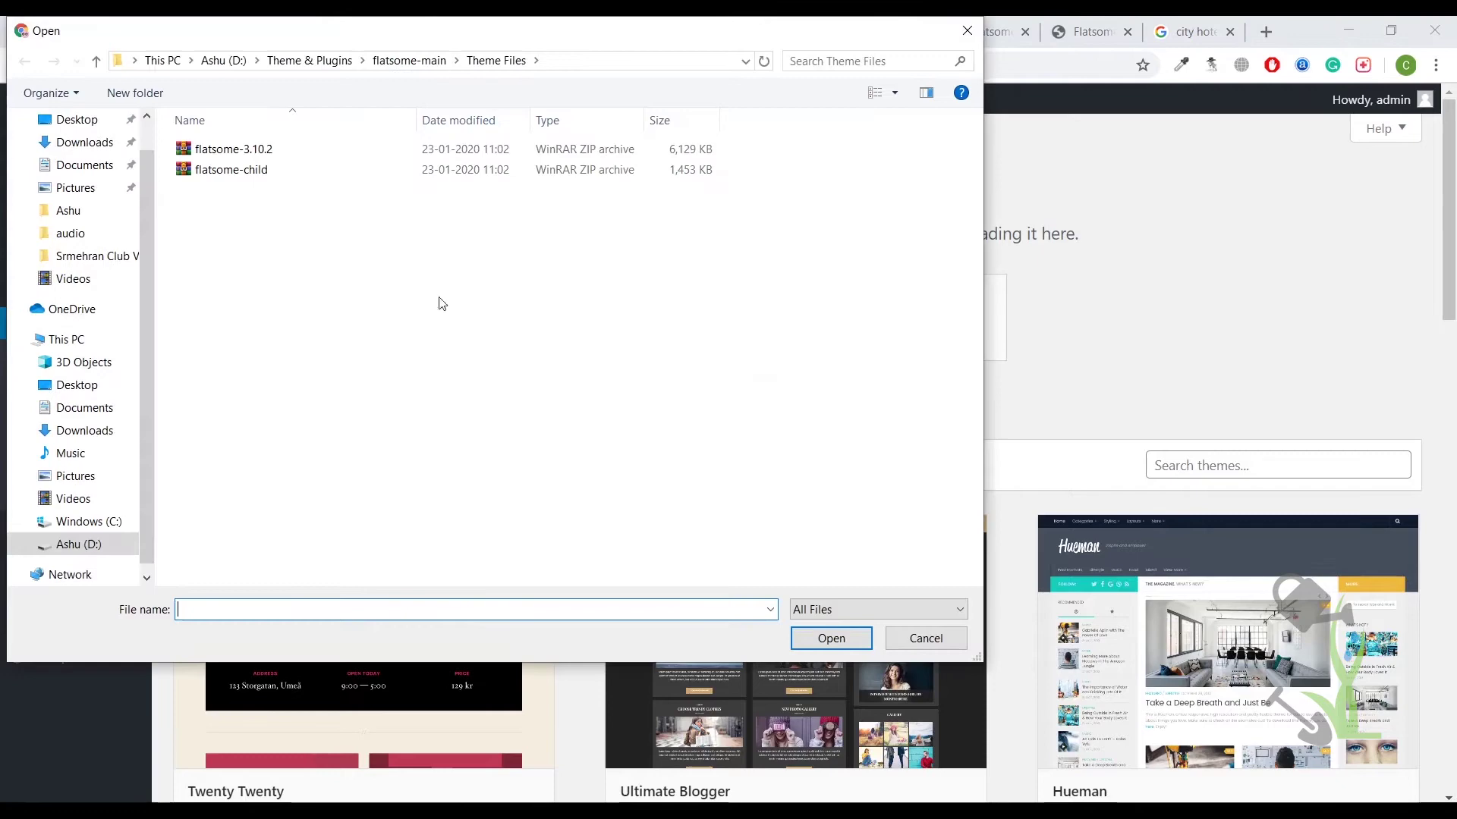
left_click(219, 151)
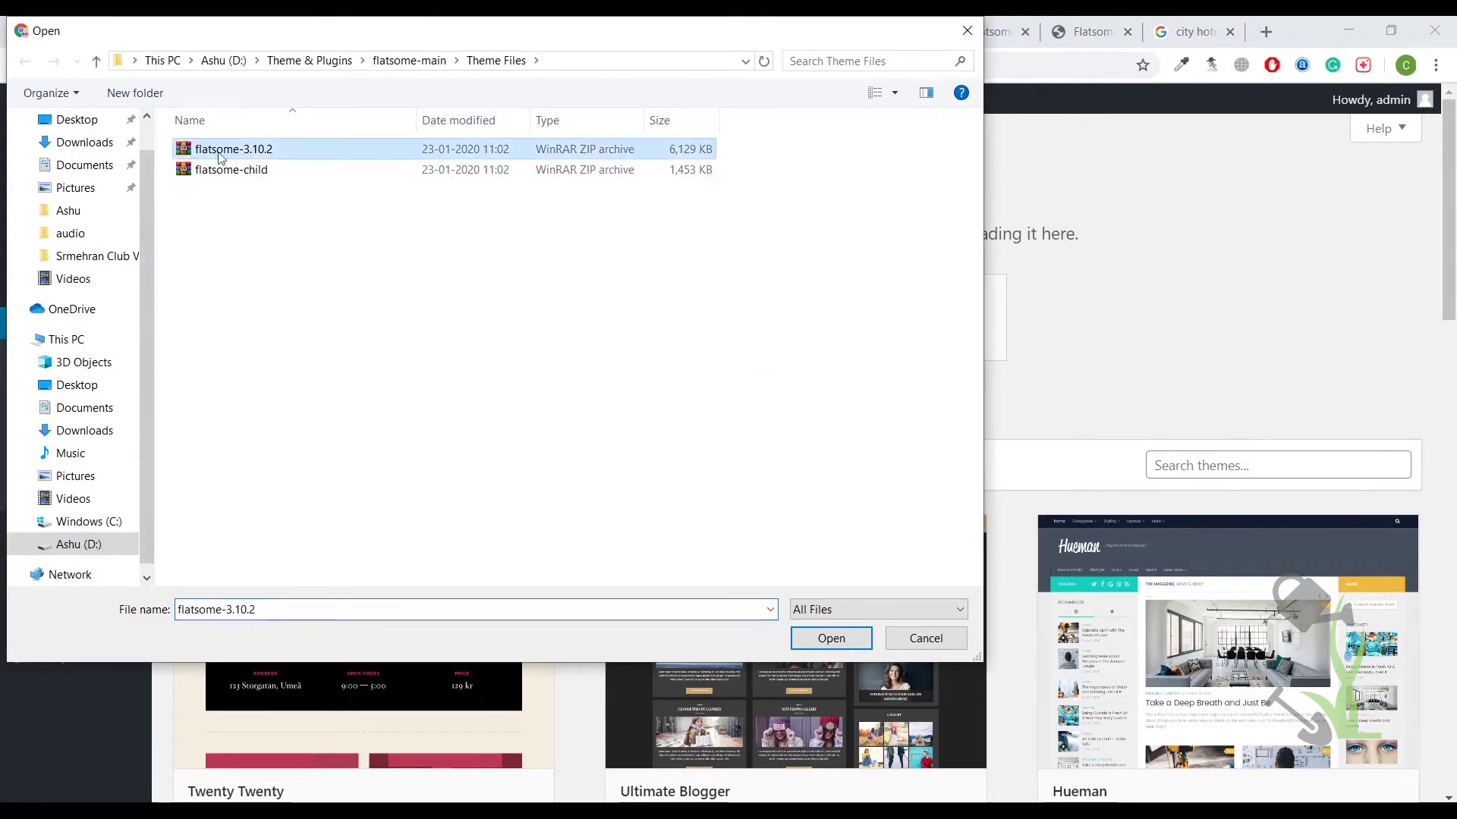
left_click(822, 640)
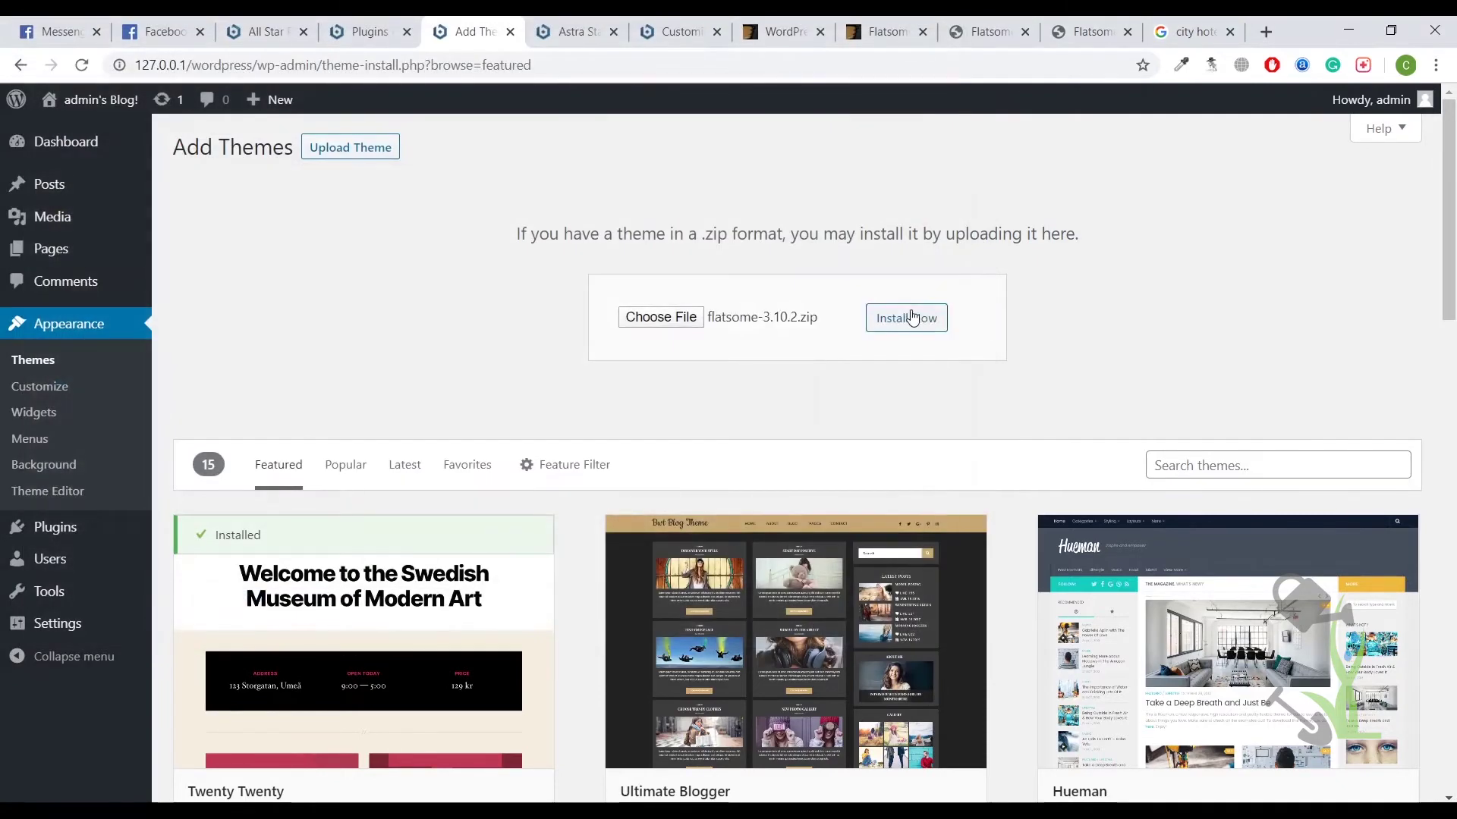
left_click(910, 318)
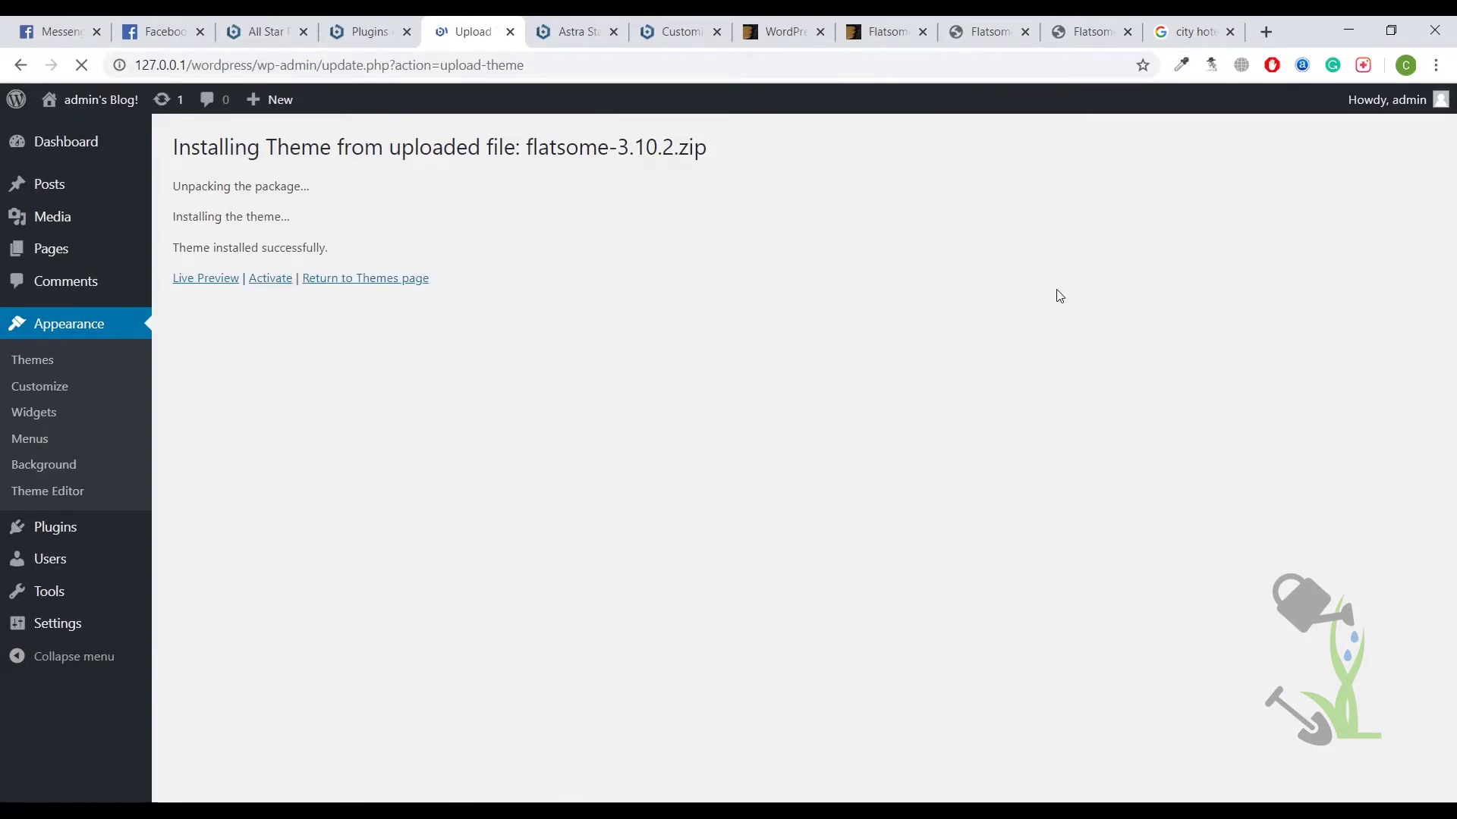
left_click(270, 279)
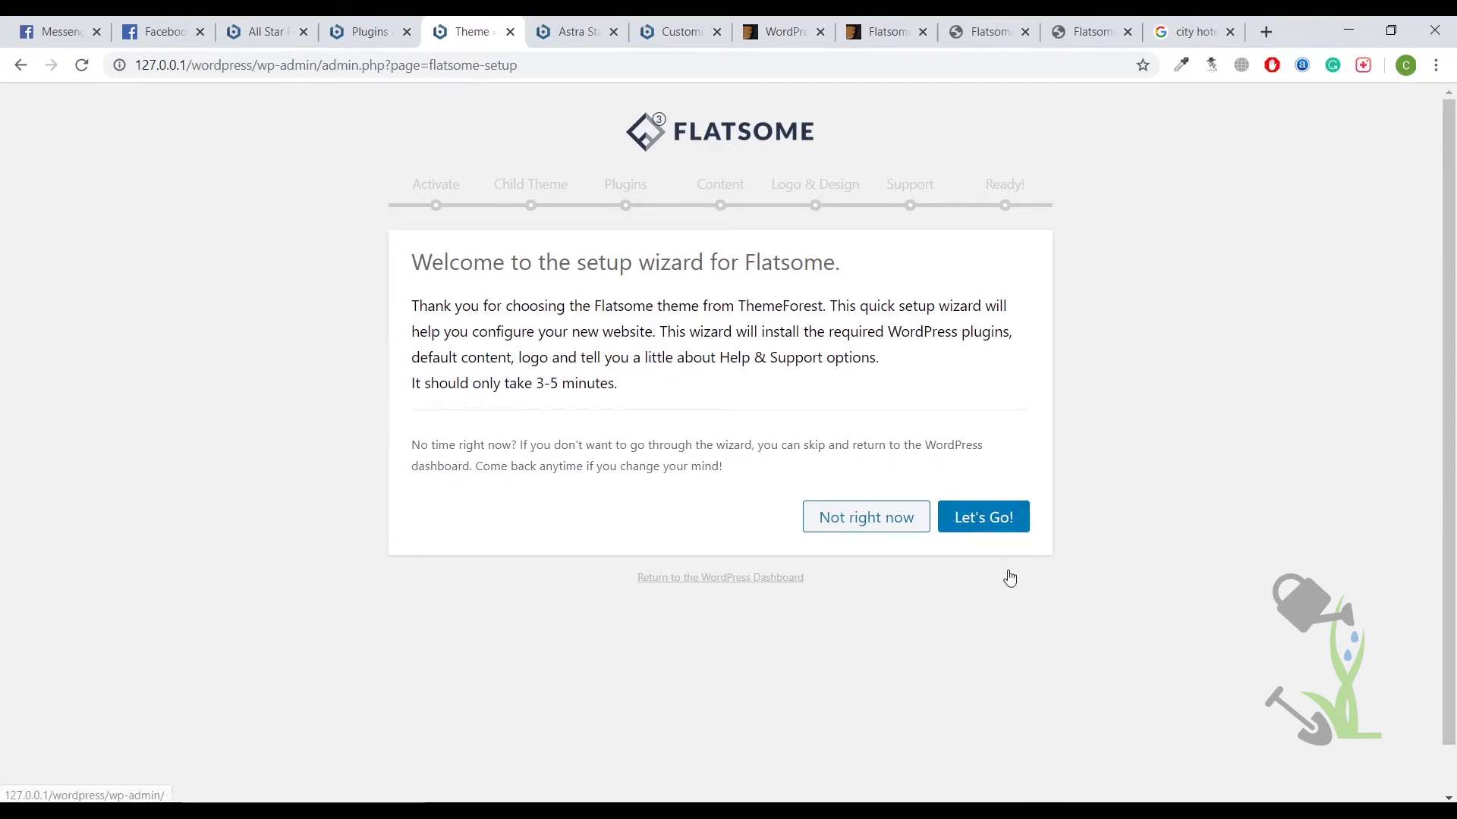
Start the wizard, skip the purchase code, and create and use the Flatsome Child theme
left_click(1012, 530)
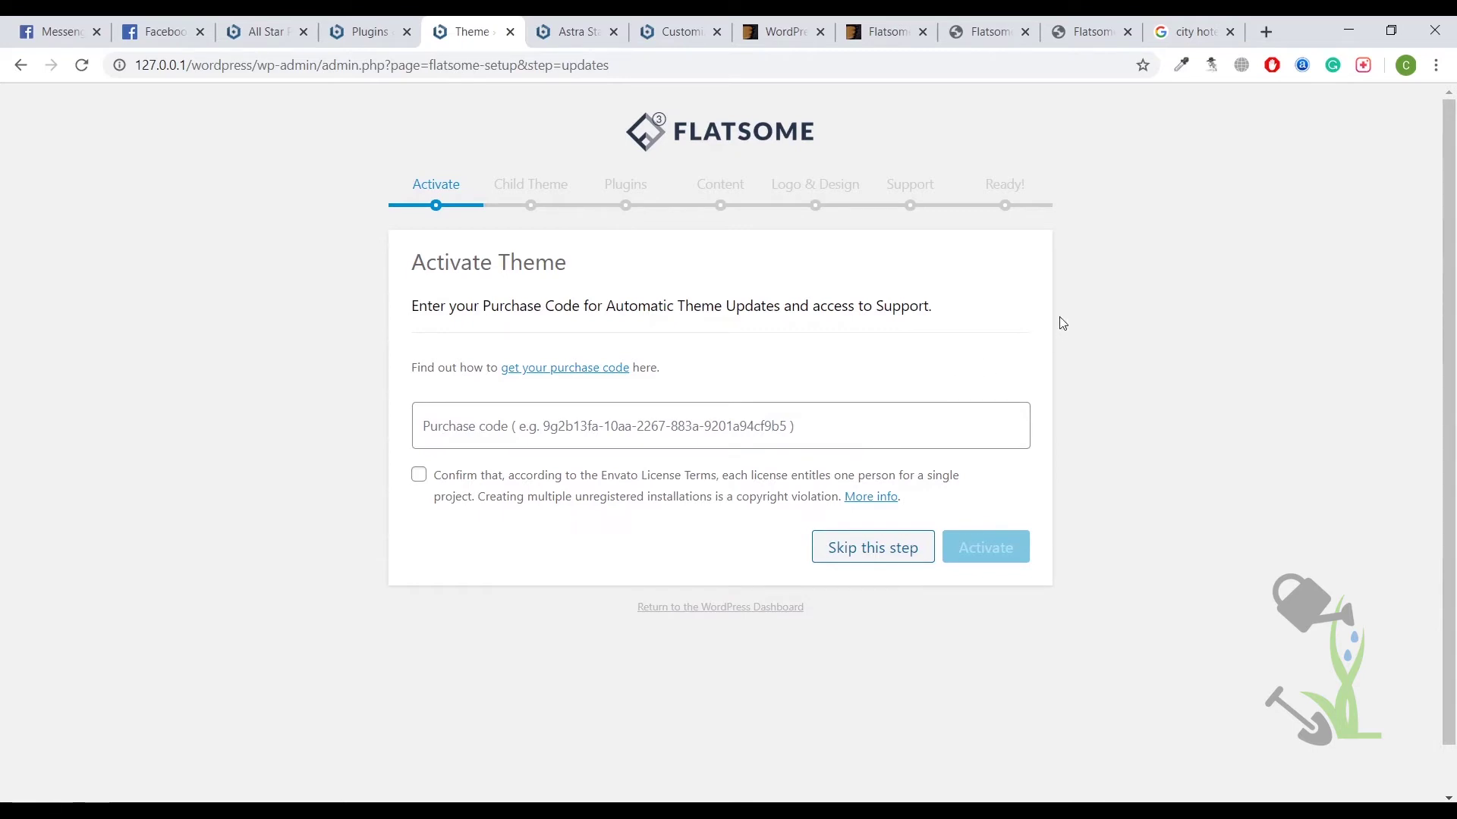
left_click(897, 547)
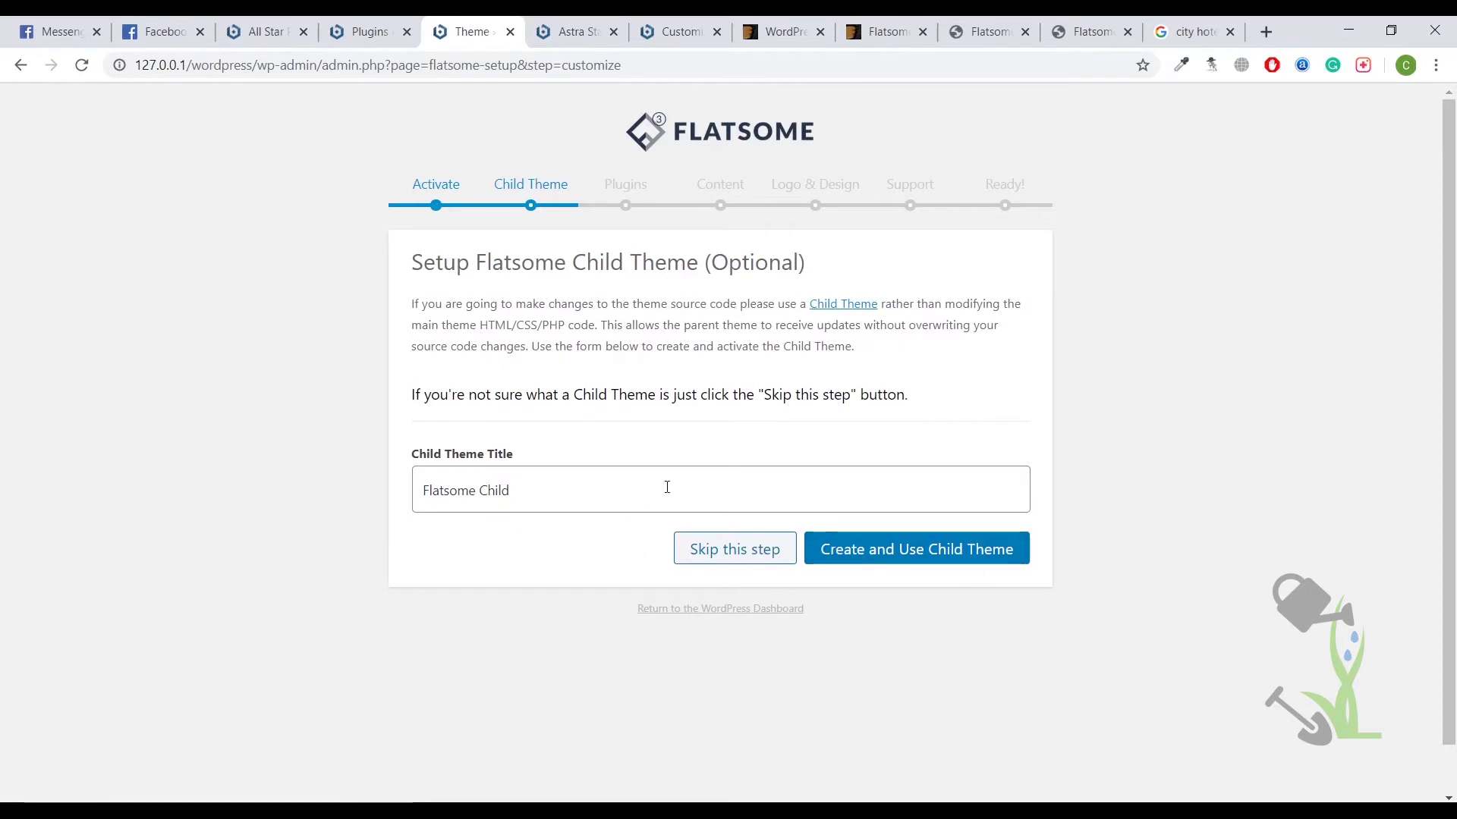
left_click_drag(411, 262, 776, 264)
double_click(777, 264)
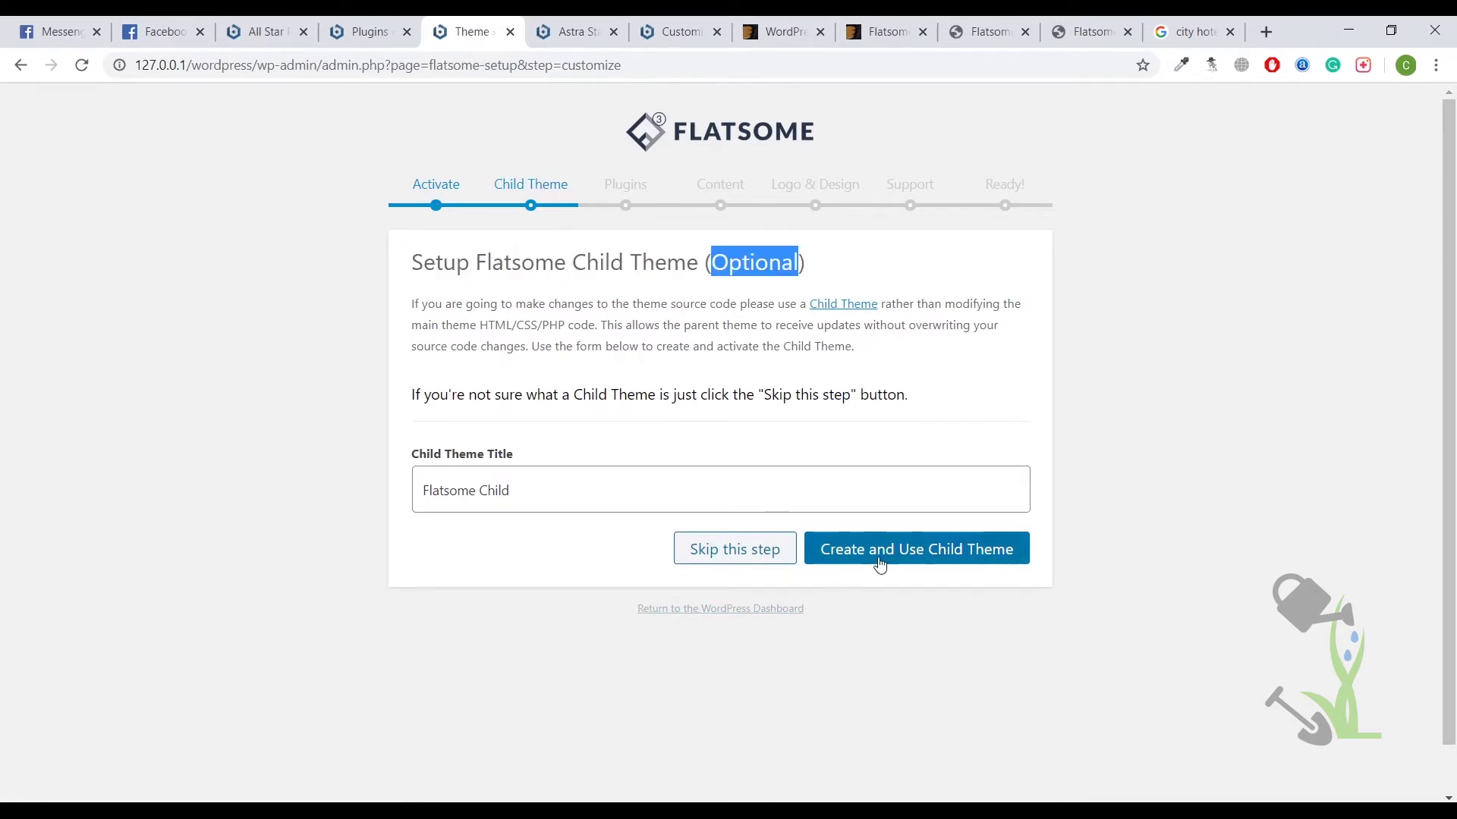
left_click(911, 562)
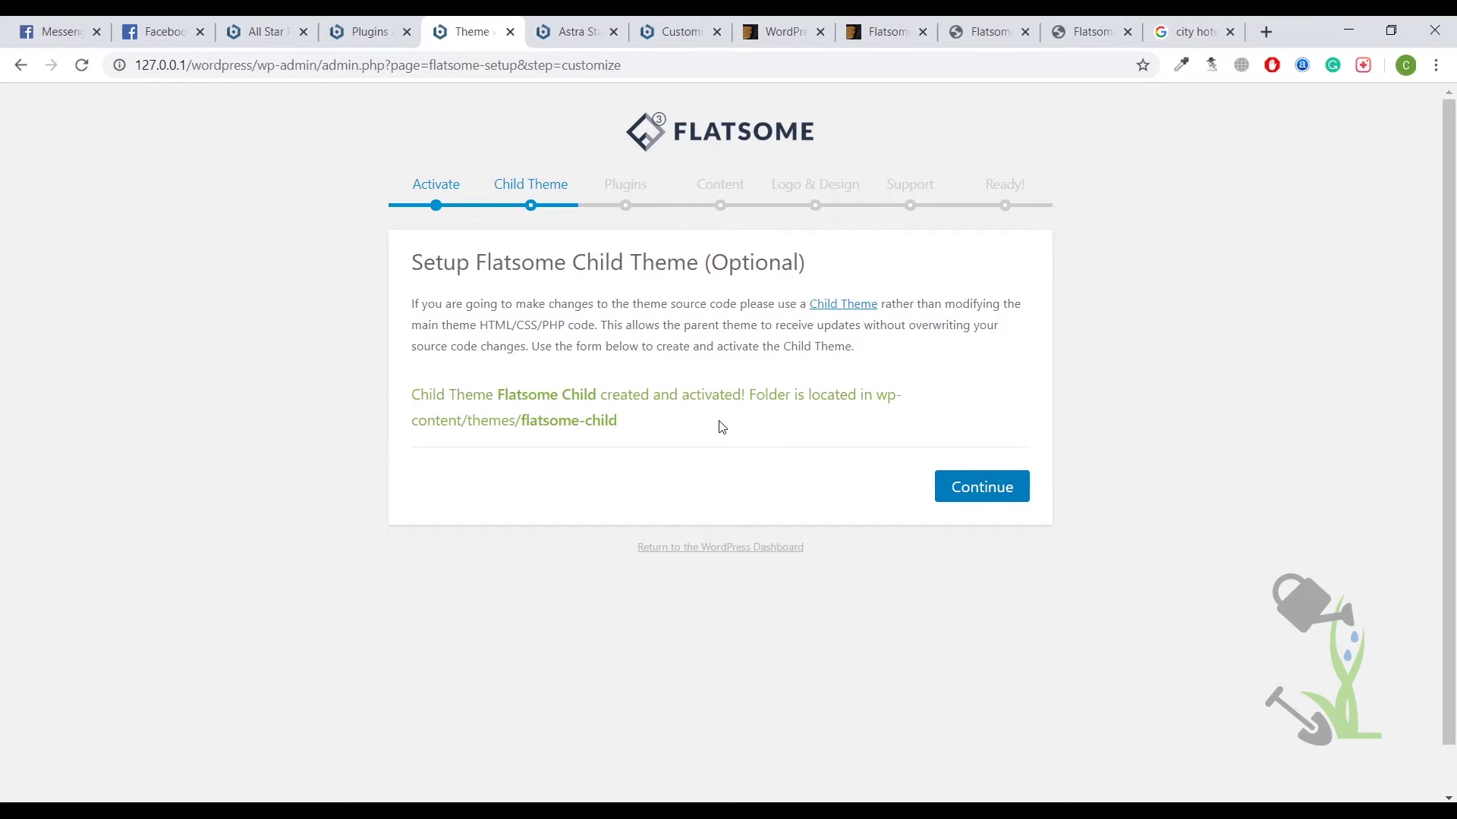
left_click(987, 492)
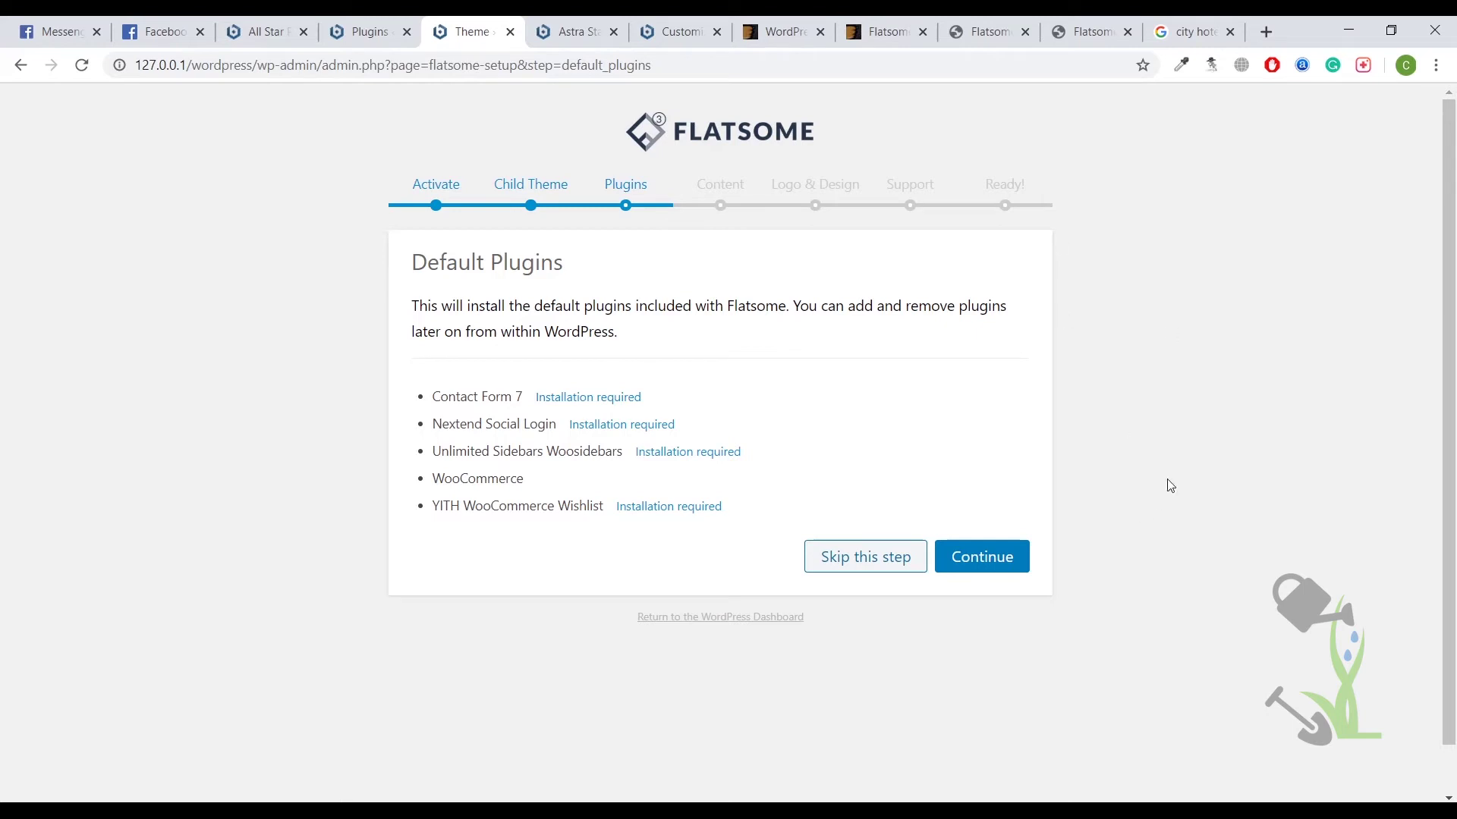
Install the default Flatsome plugins, then import the selected demo content
left_click(997, 557)
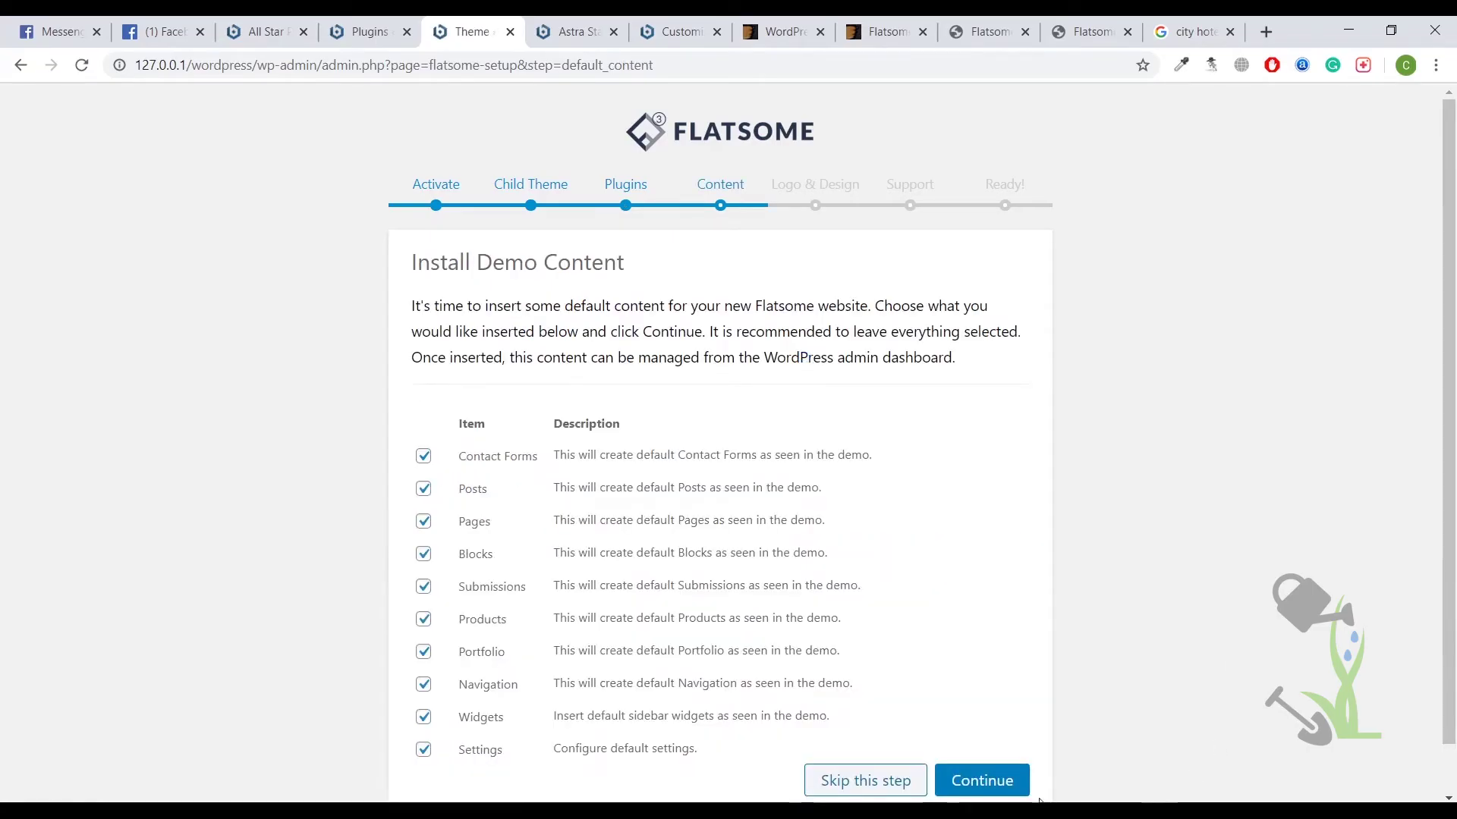
left_click(989, 781)
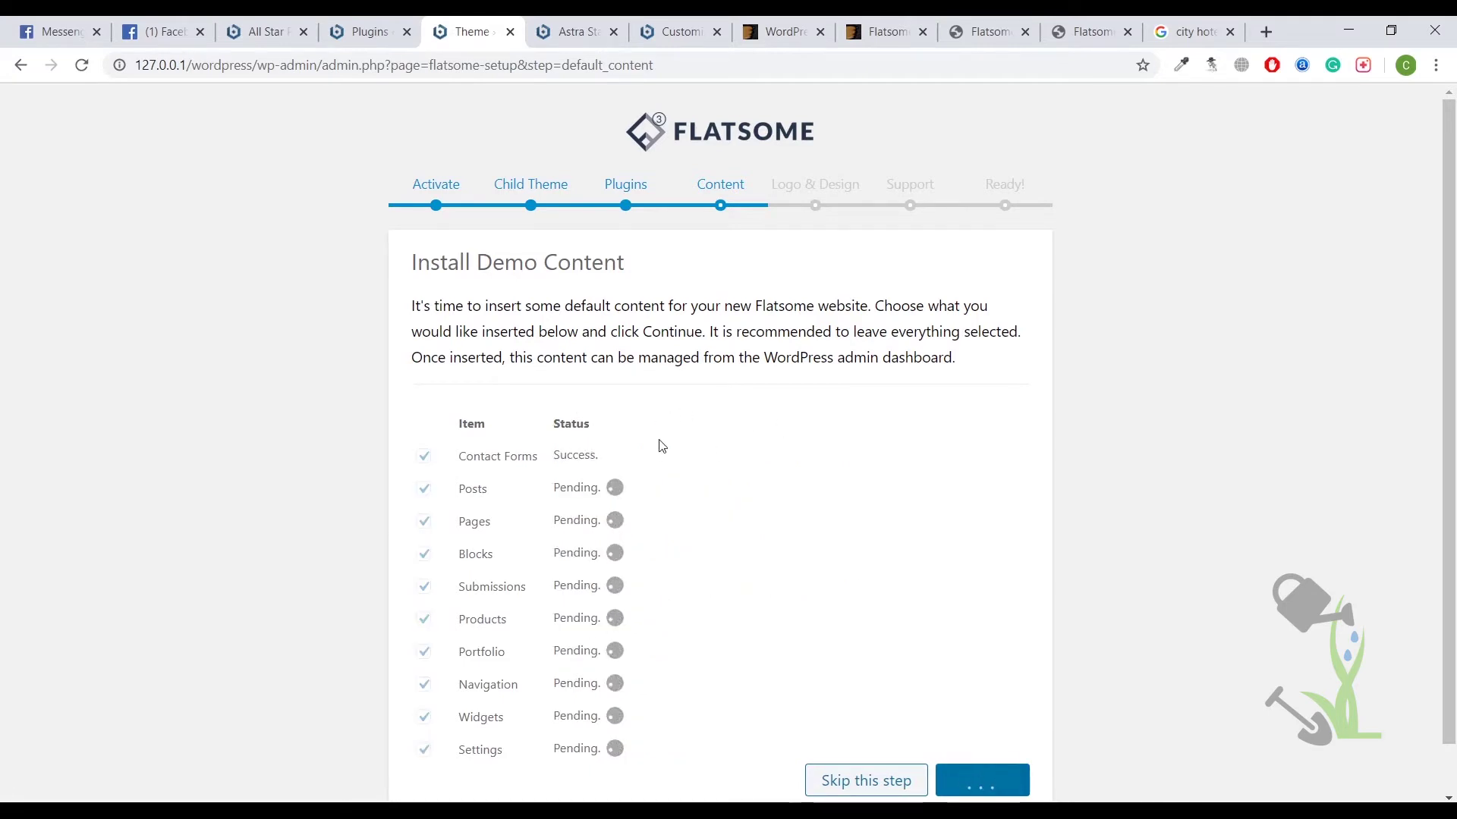
scroll(662, 446, "down", 1)
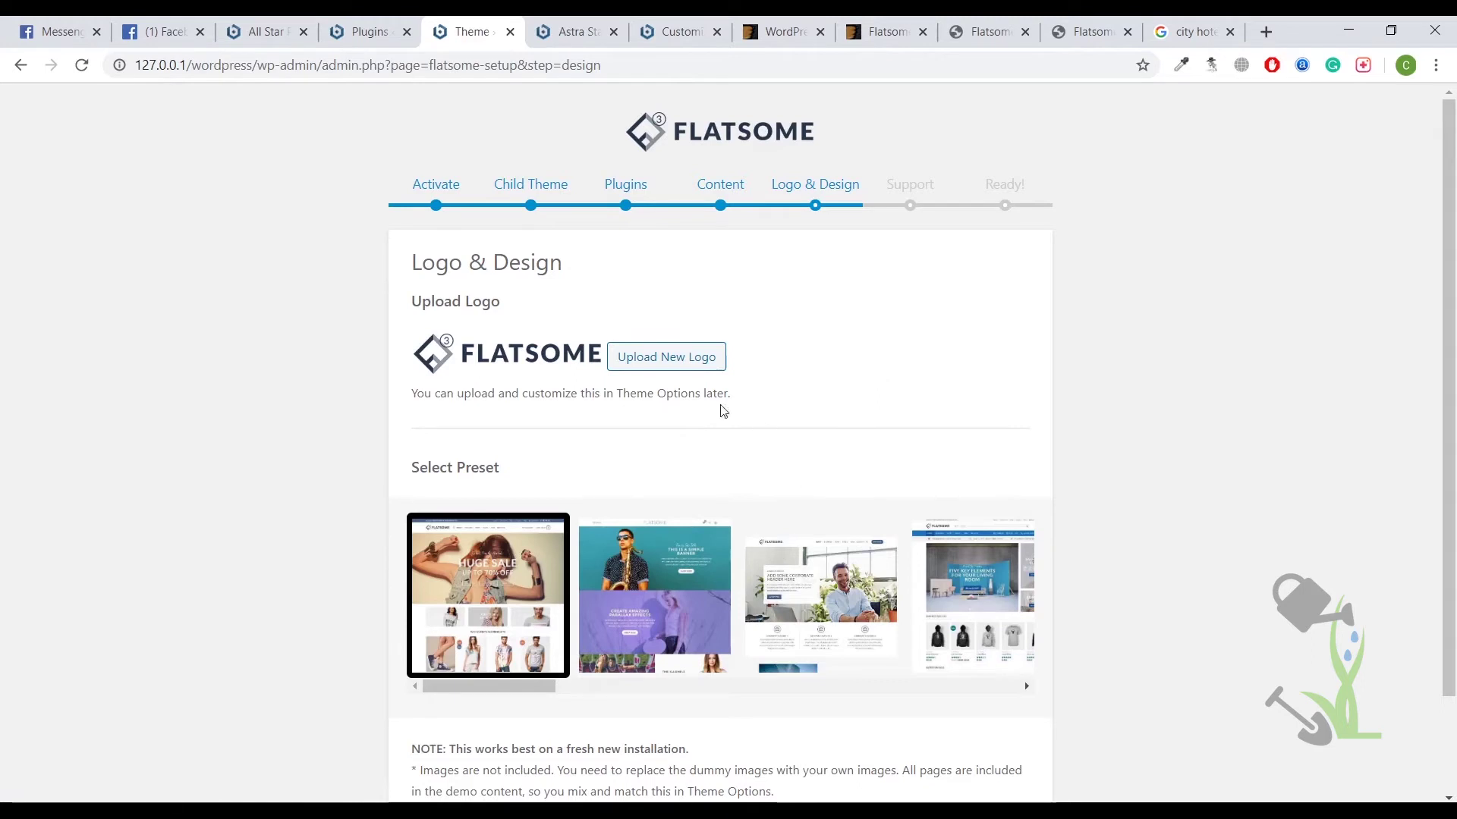
Accept the default Logo & Design preset, agree to Support terms, and view the finished demo site
scroll(693, 393, "down", 2)
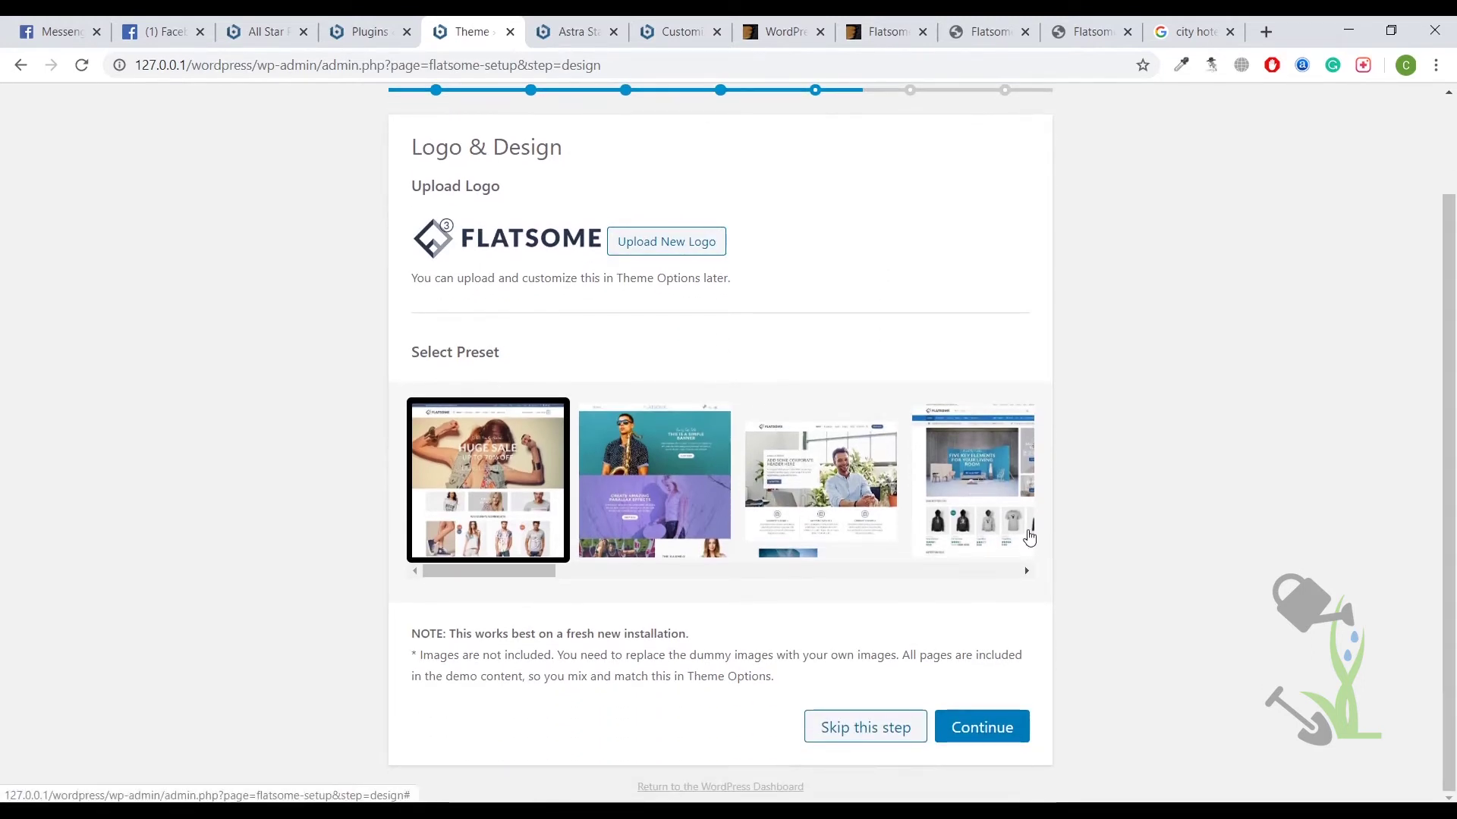
scroll(787, 417, "up", 2)
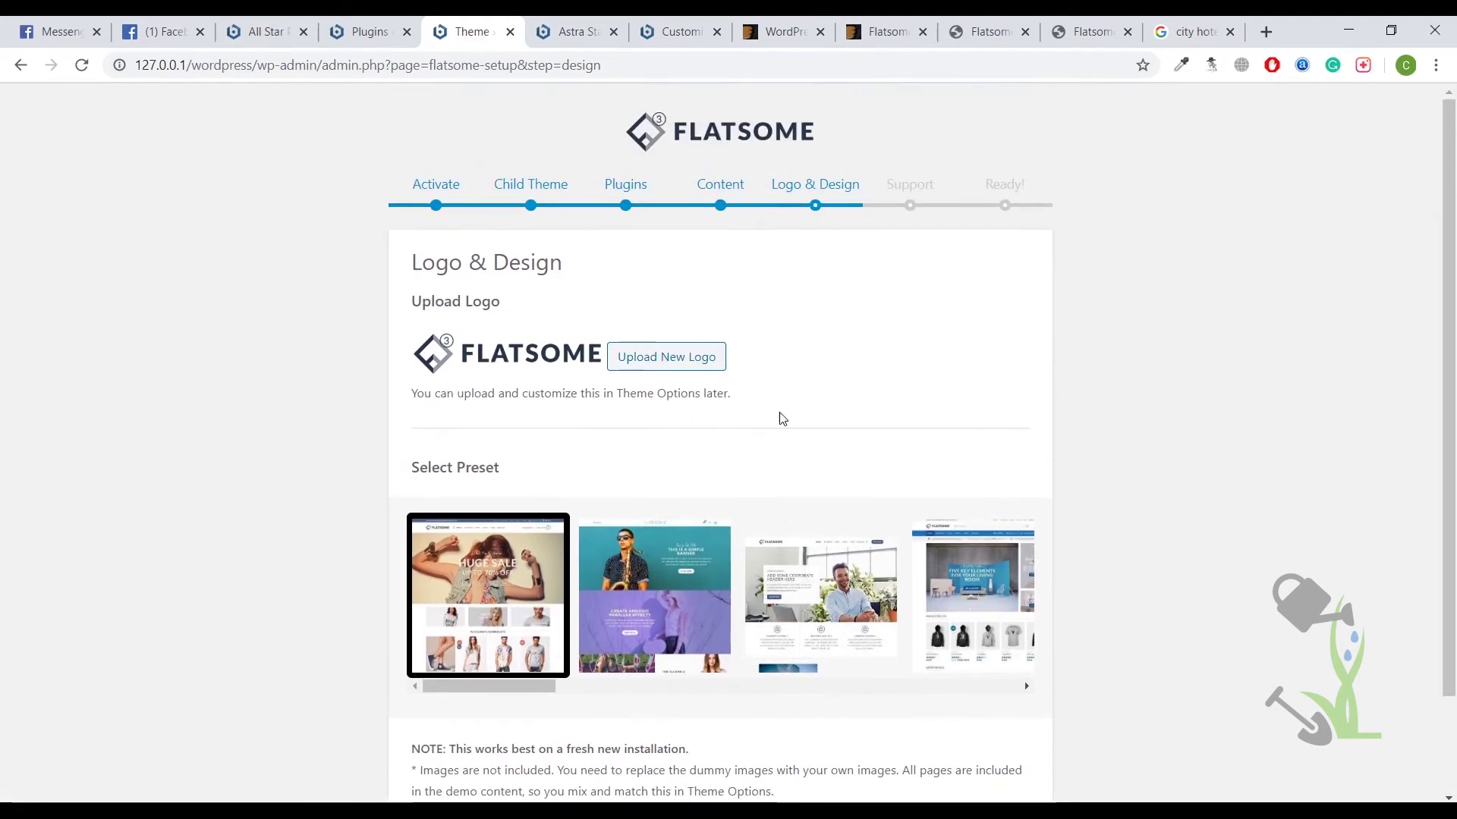
scroll(782, 419, "down", 2)
left_click(999, 726)
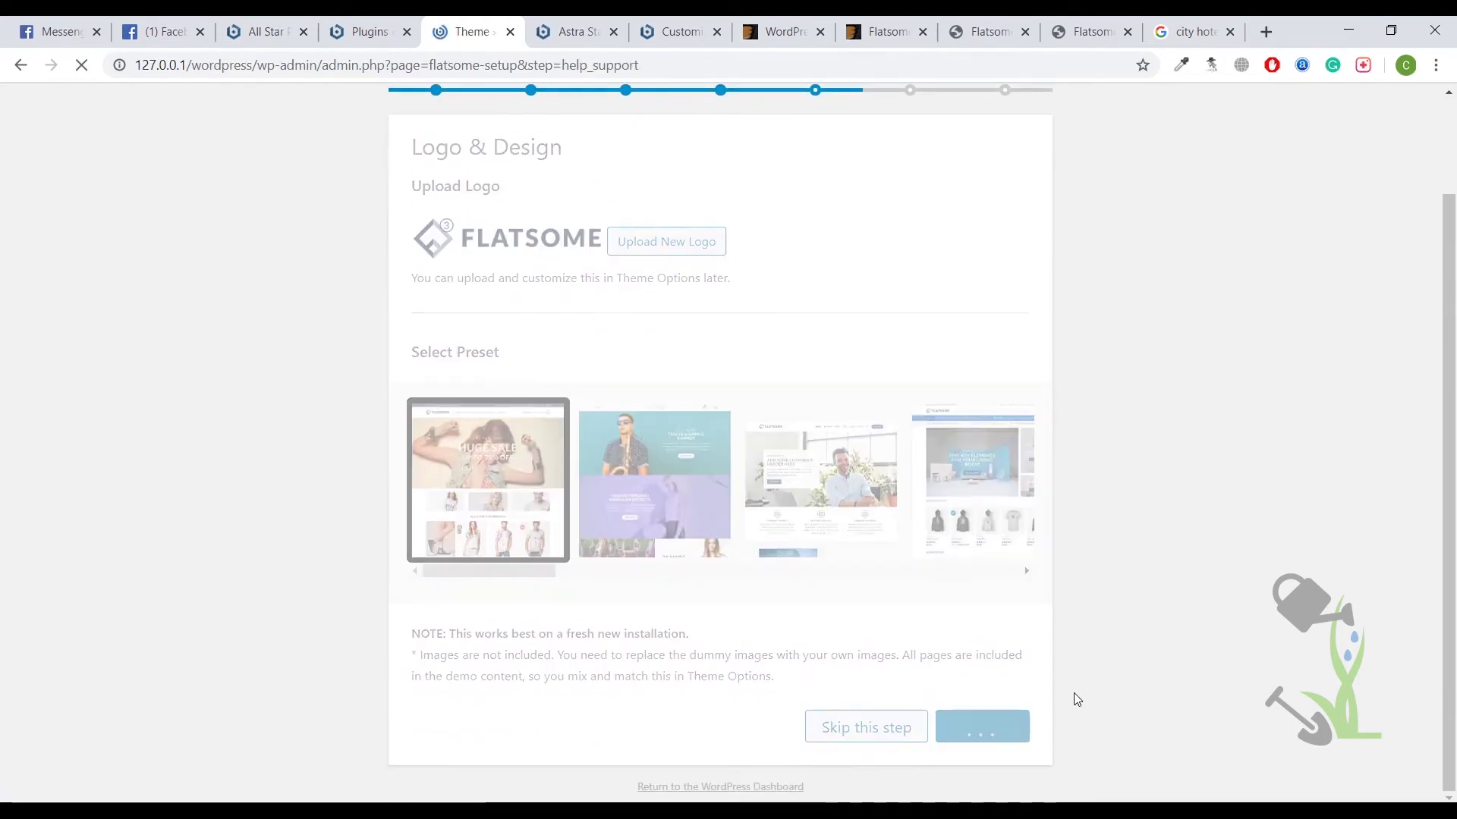
scroll(1027, 488, "down", 1)
left_click(931, 726)
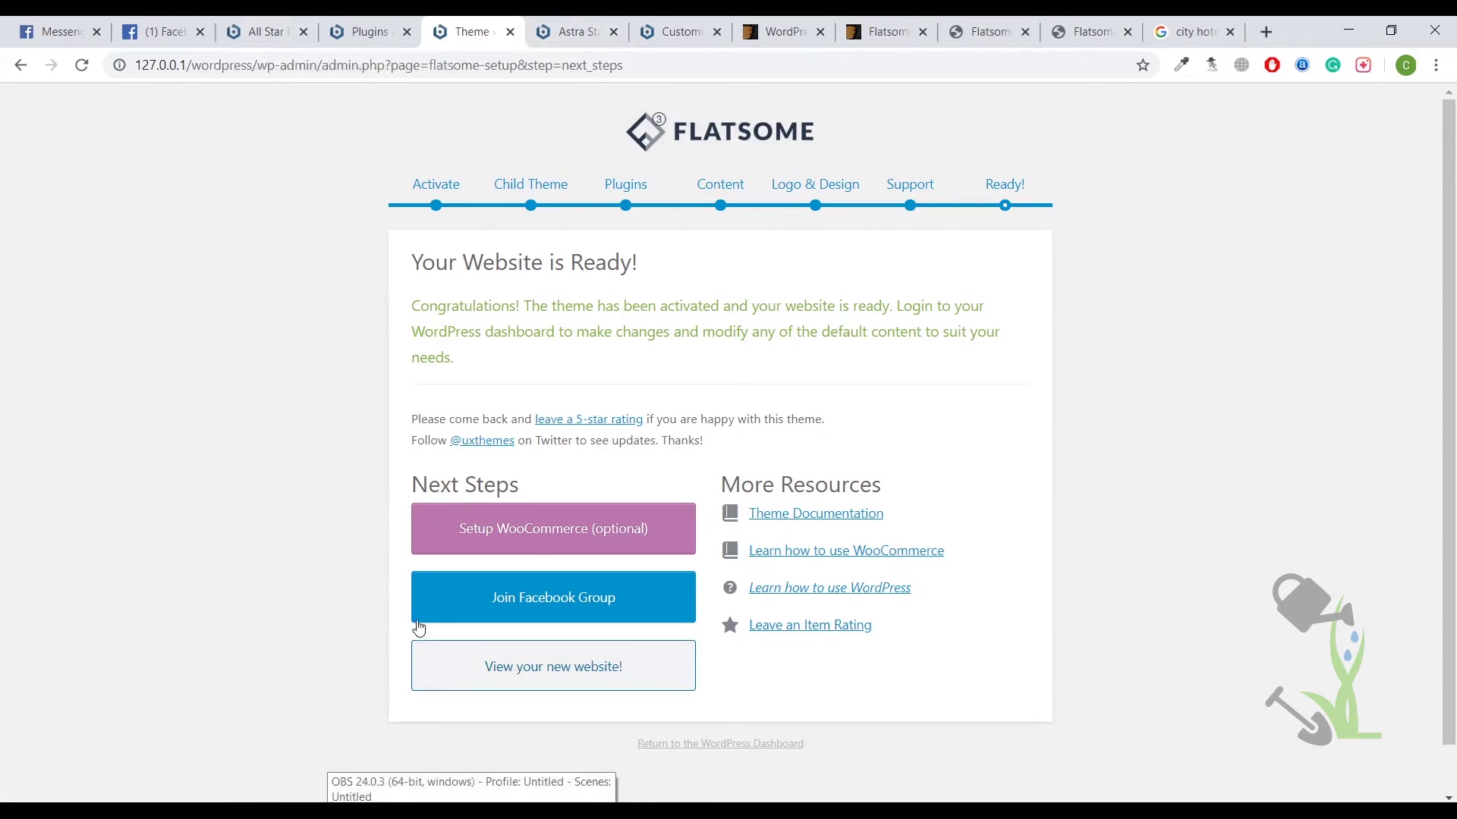
left_click(497, 679)
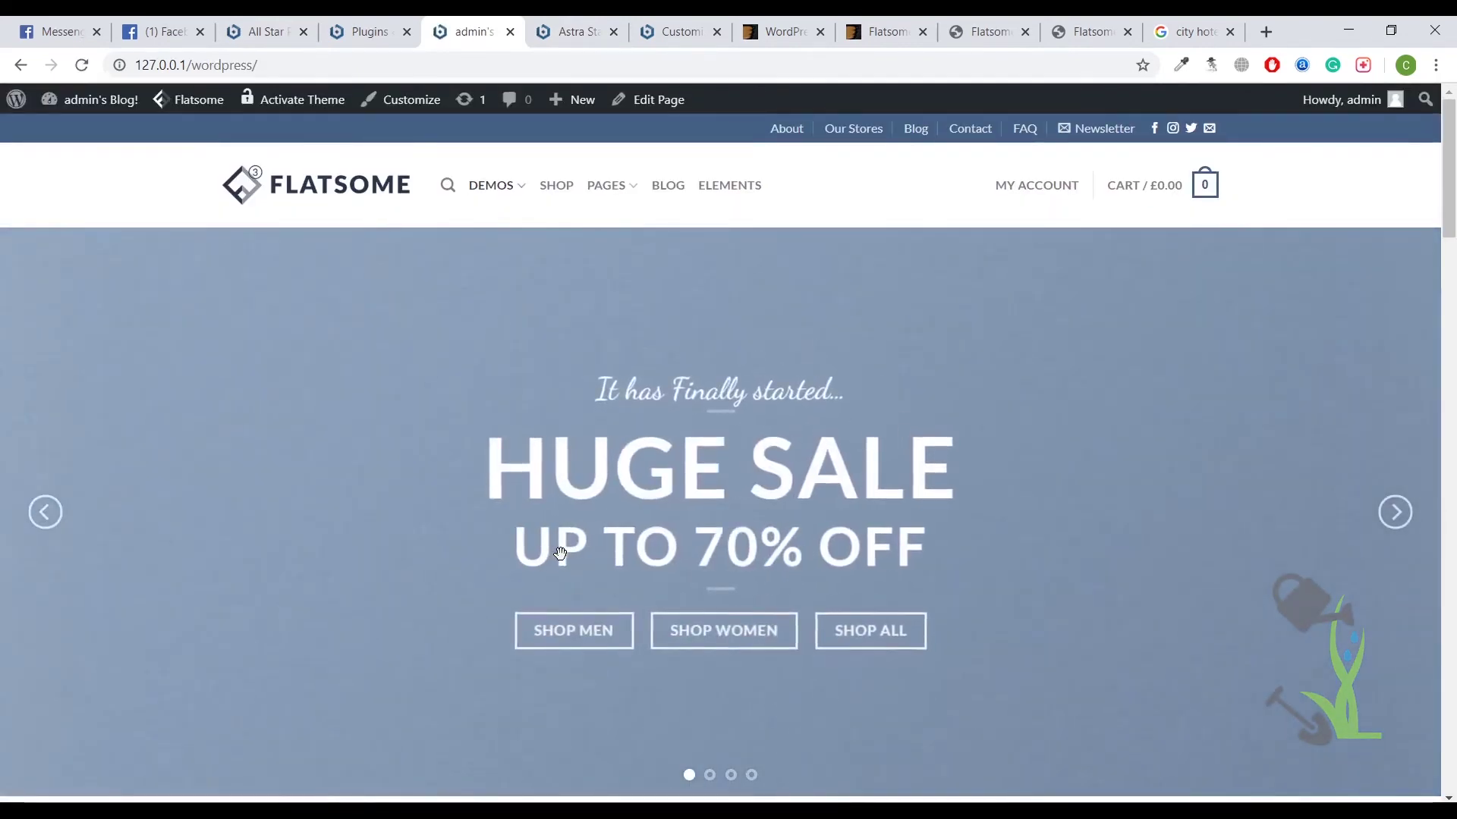
scroll(560, 553, "down", 20)
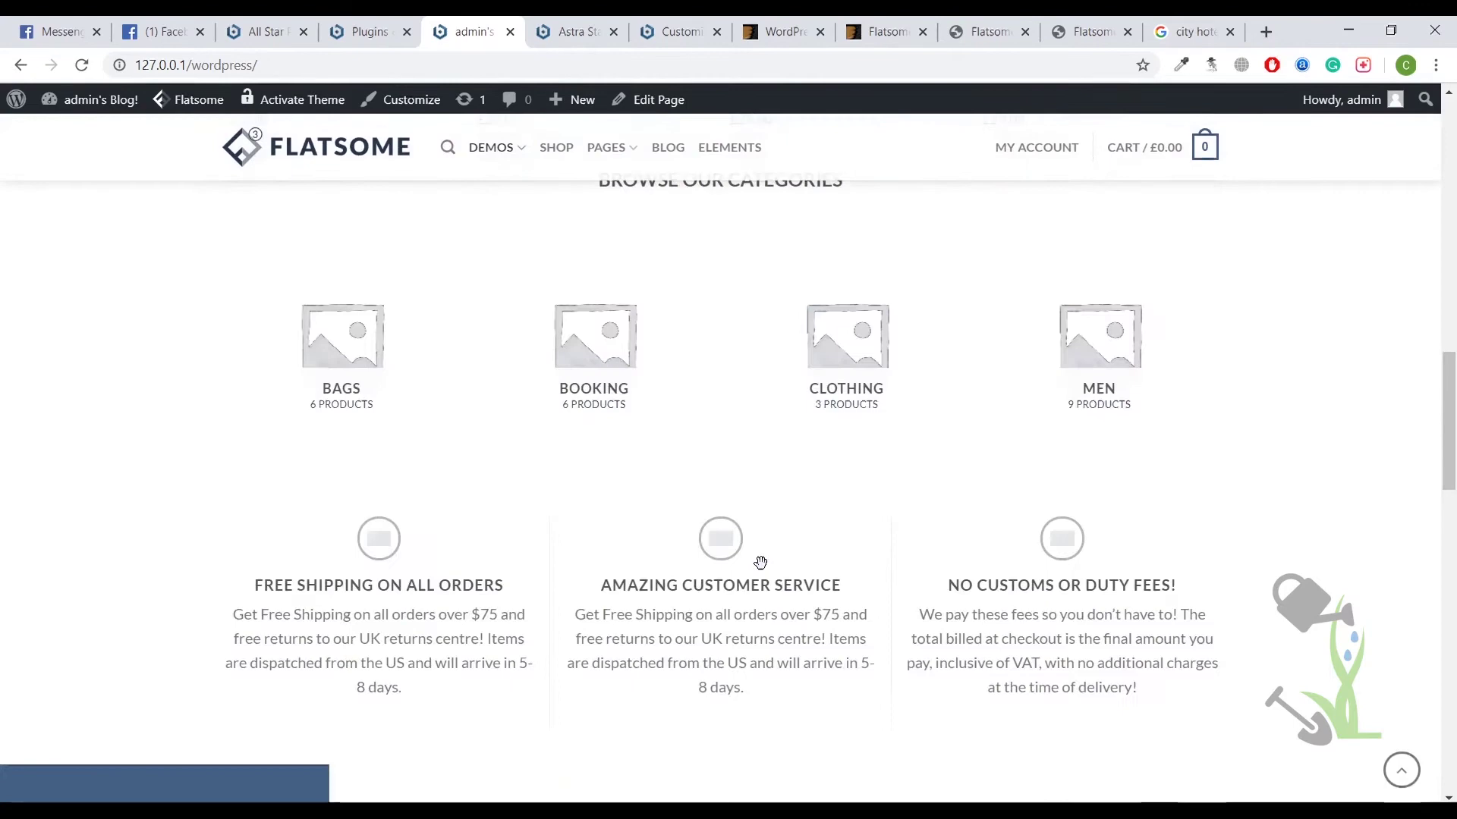
scroll(778, 563, "up", 15)
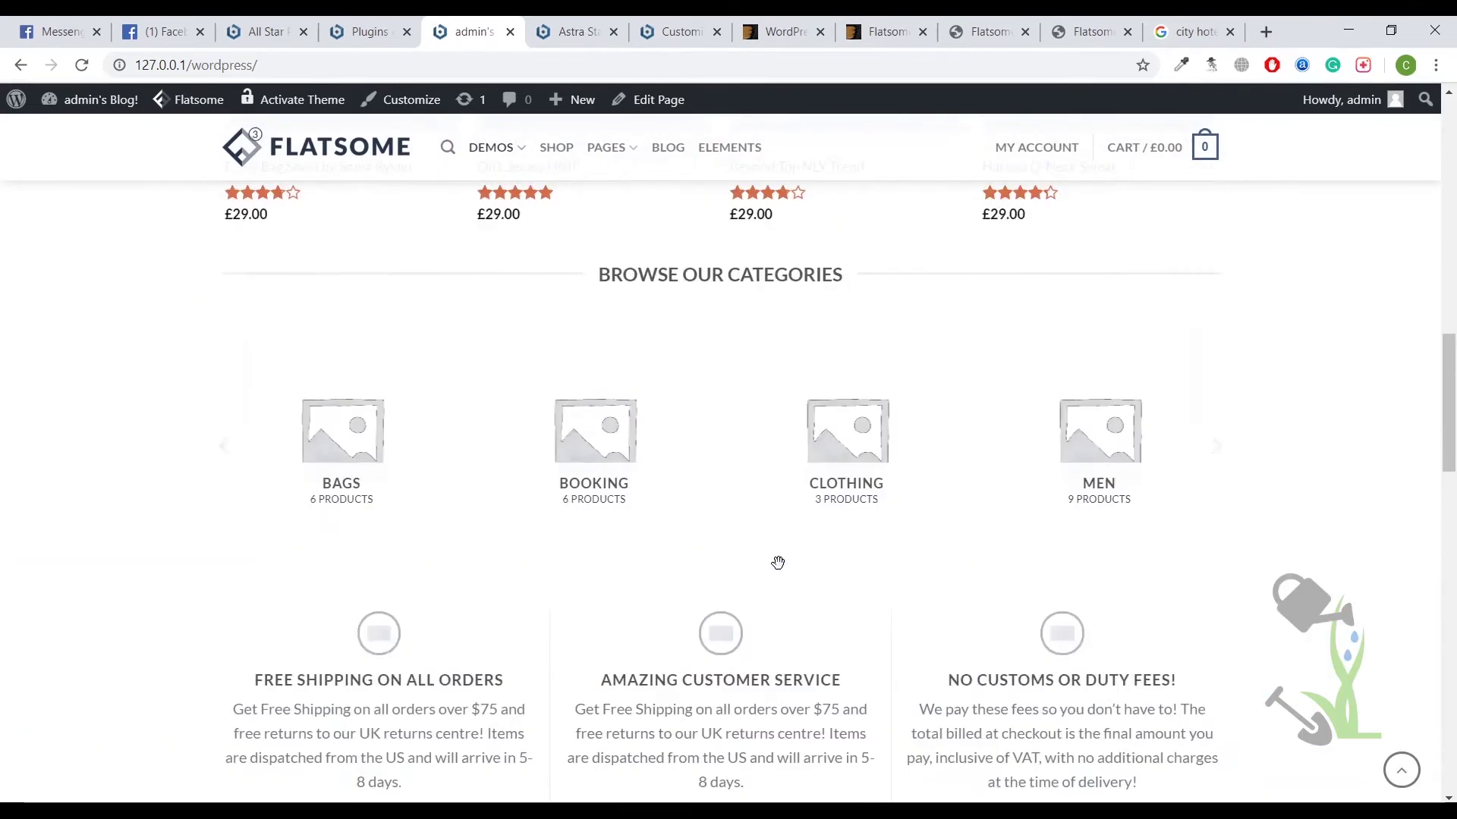
scroll(779, 563, "up", 10)
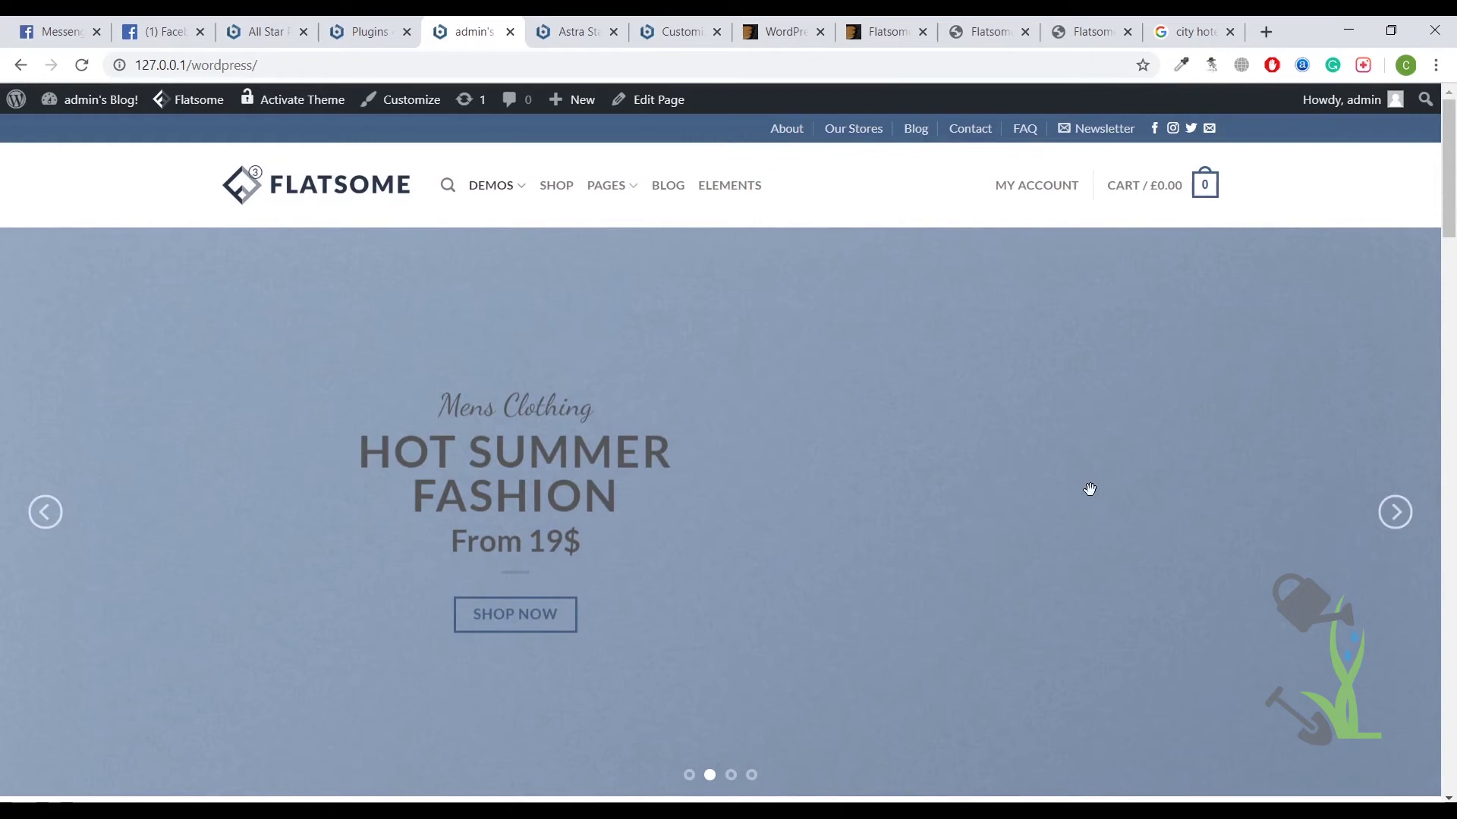
scroll(1077, 488, "down", 5)
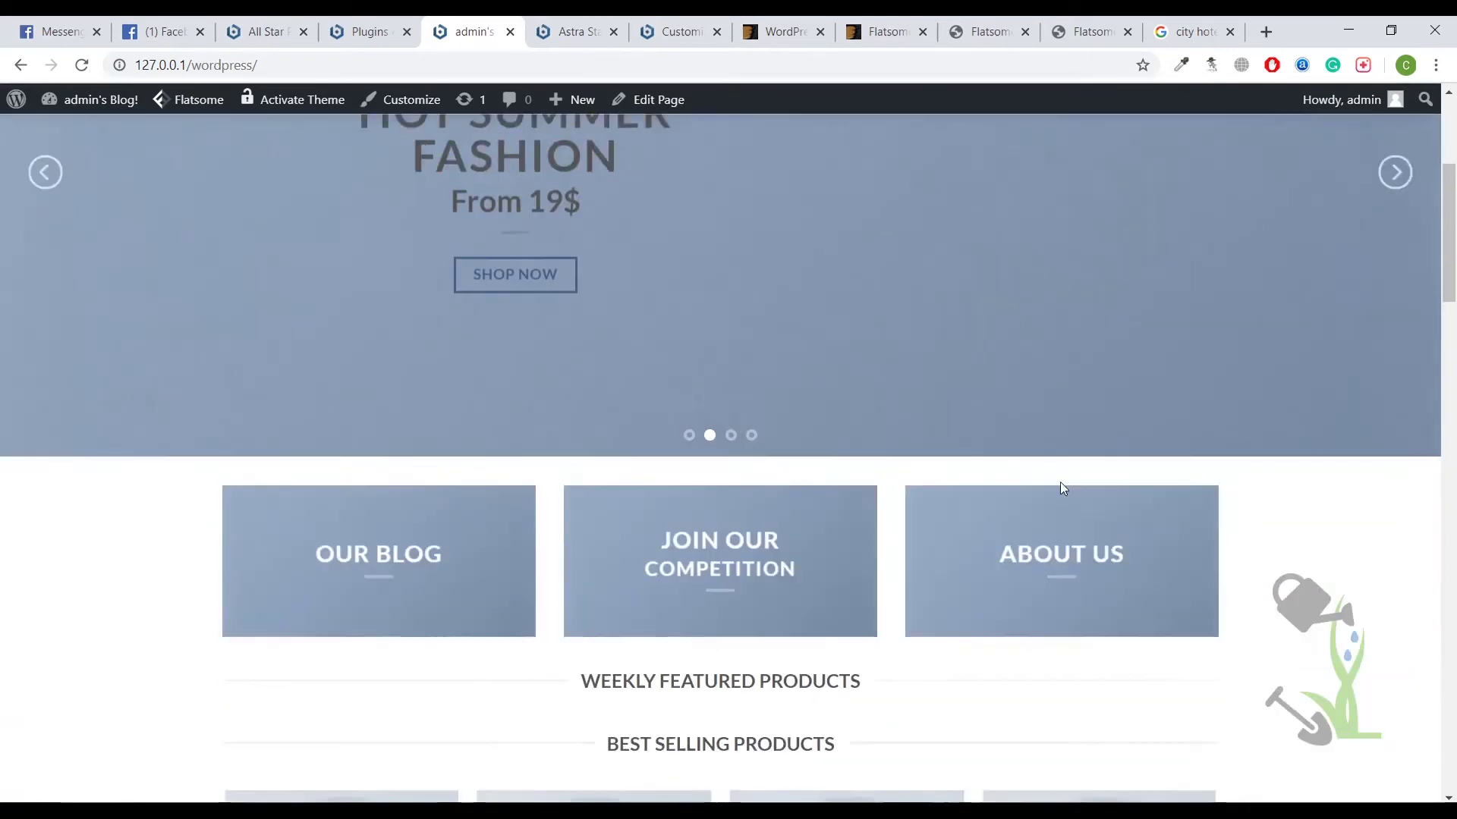
scroll(961, 577, "down", 10)
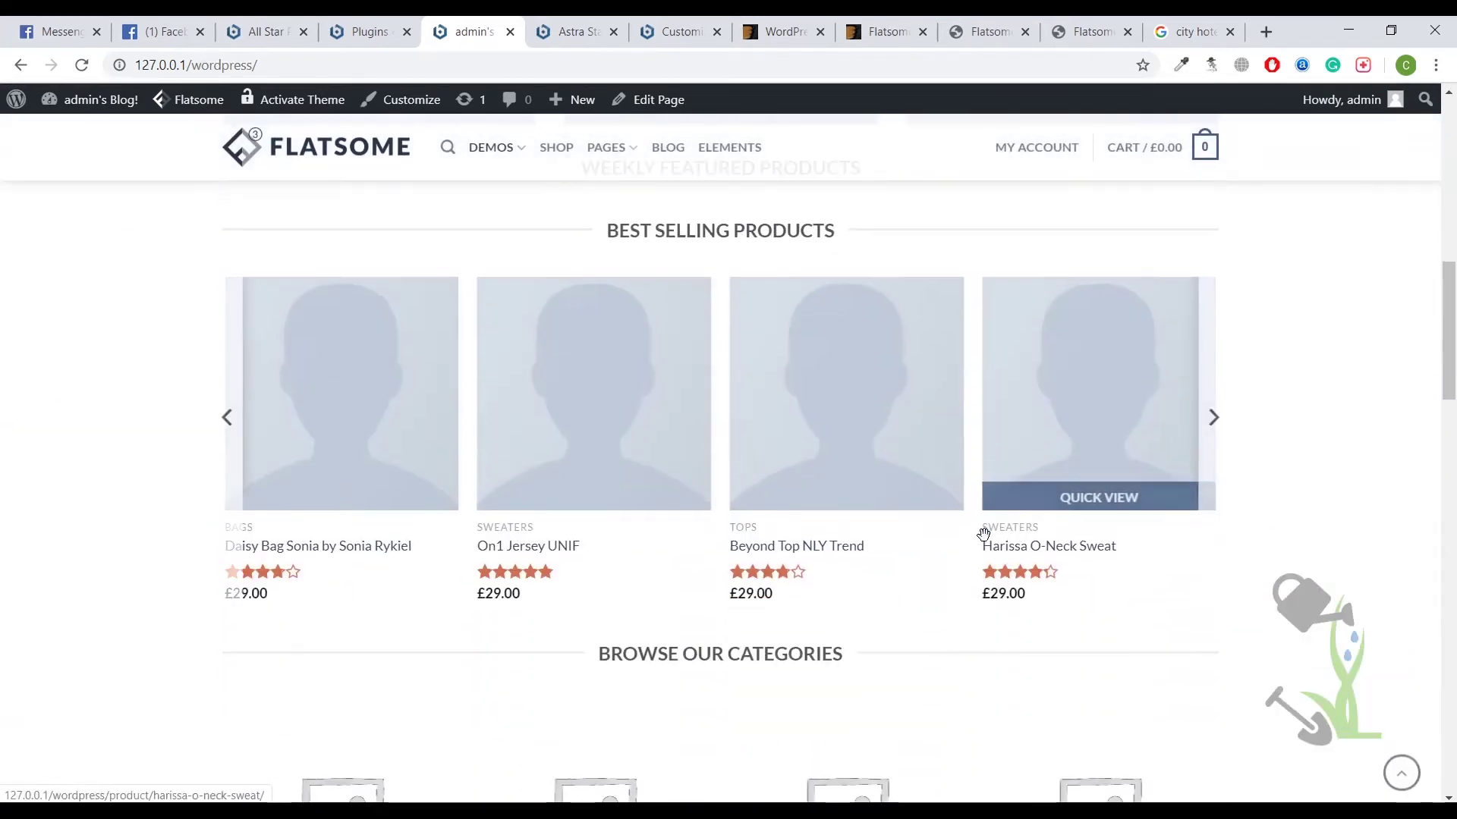
scroll(884, 485, "down", 10)
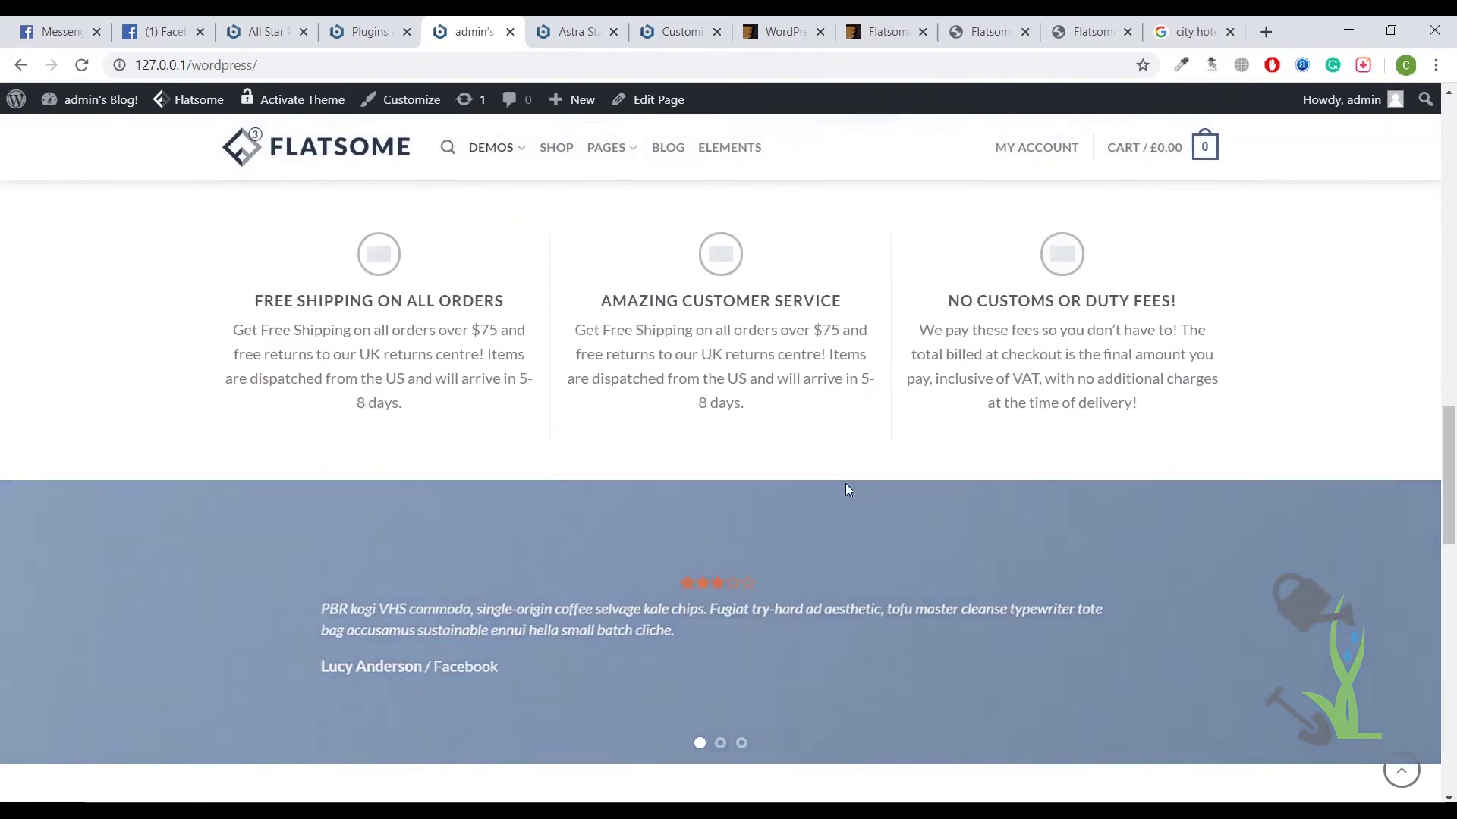
scroll(1040, 492, "up", 20)
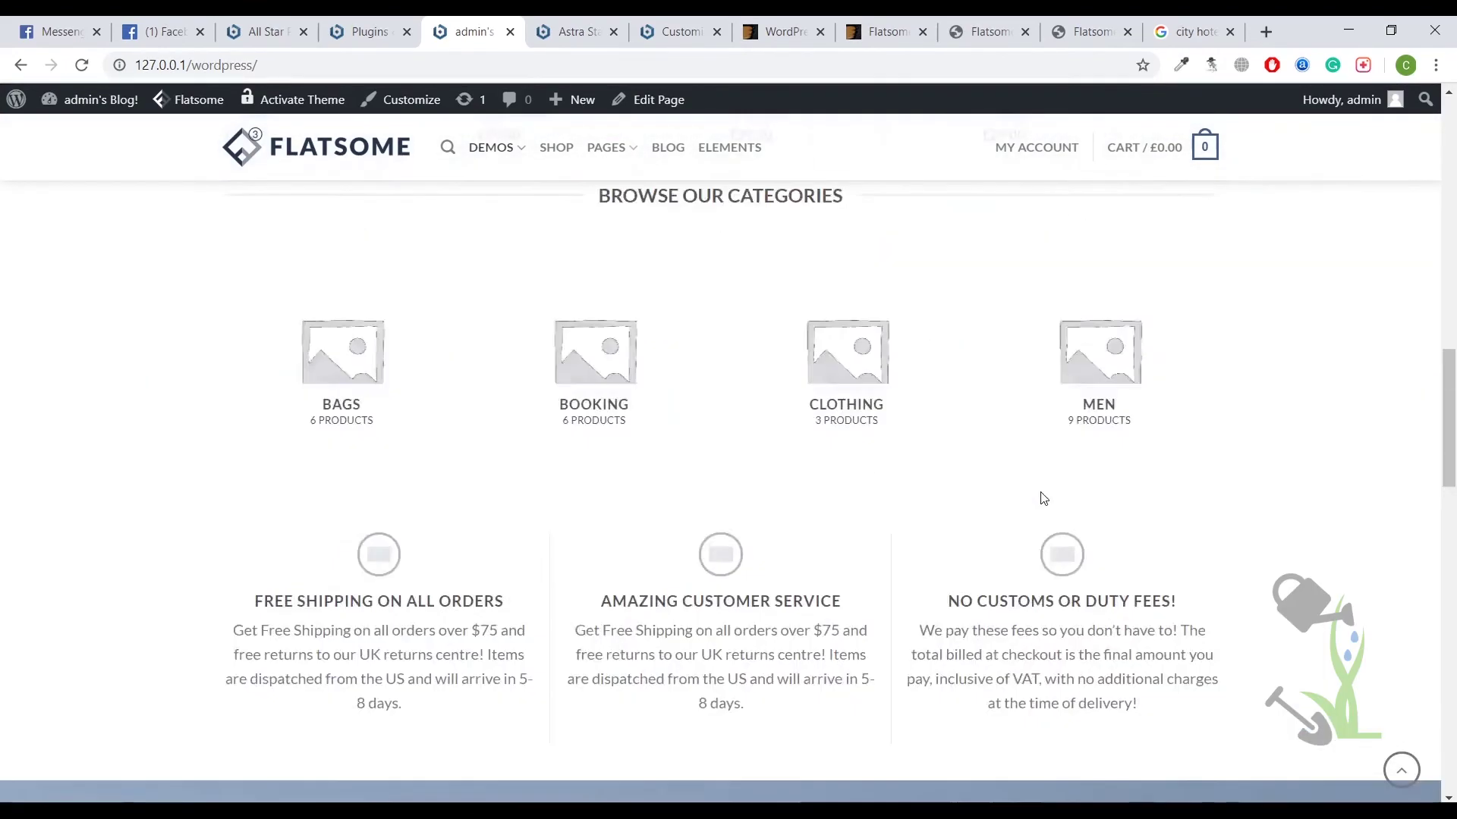
scroll(805, 506, "down", 6)
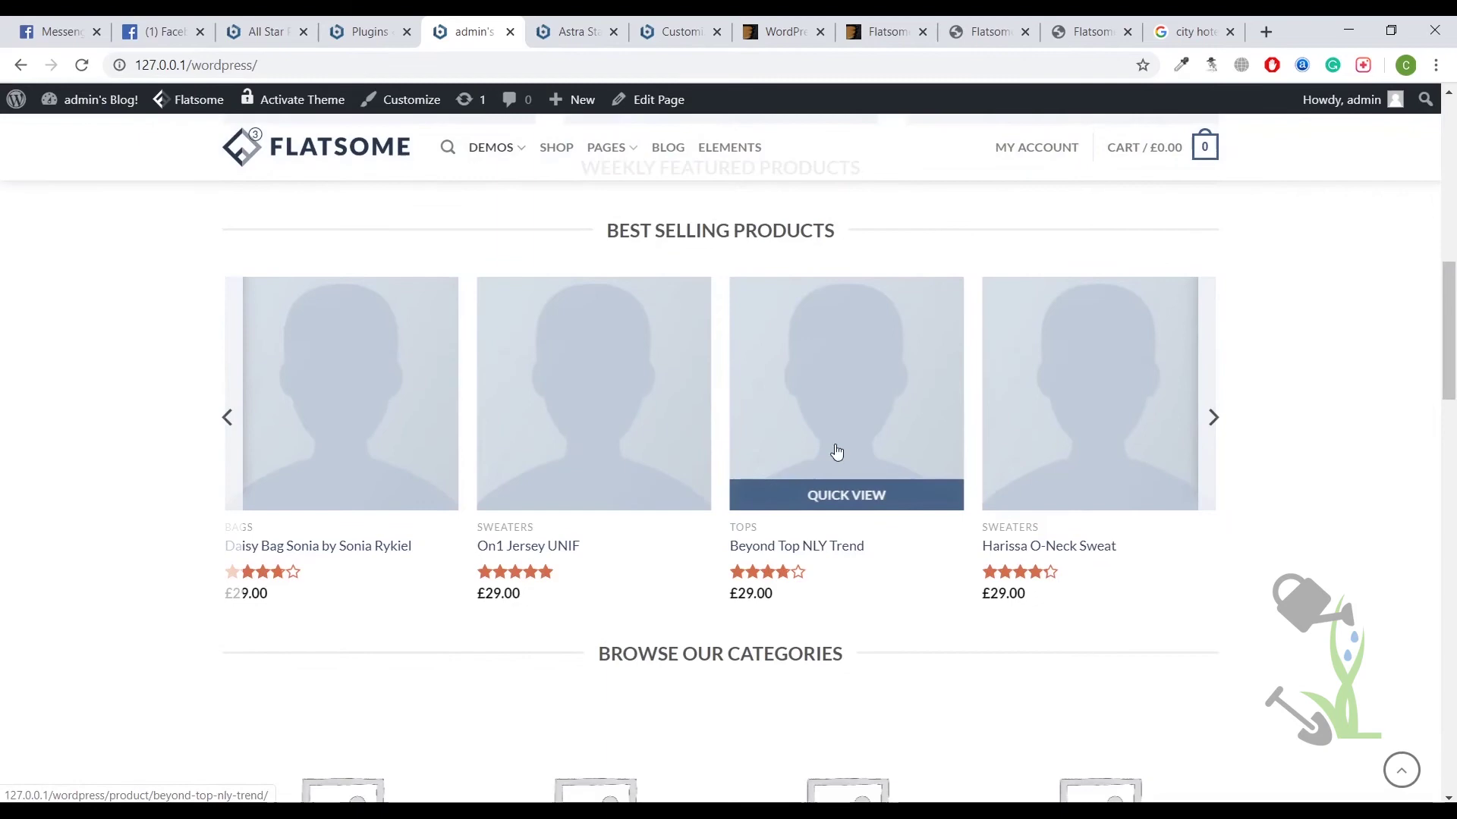
scroll(832, 453, "up", 6)
scroll(716, 558, "down", 5)
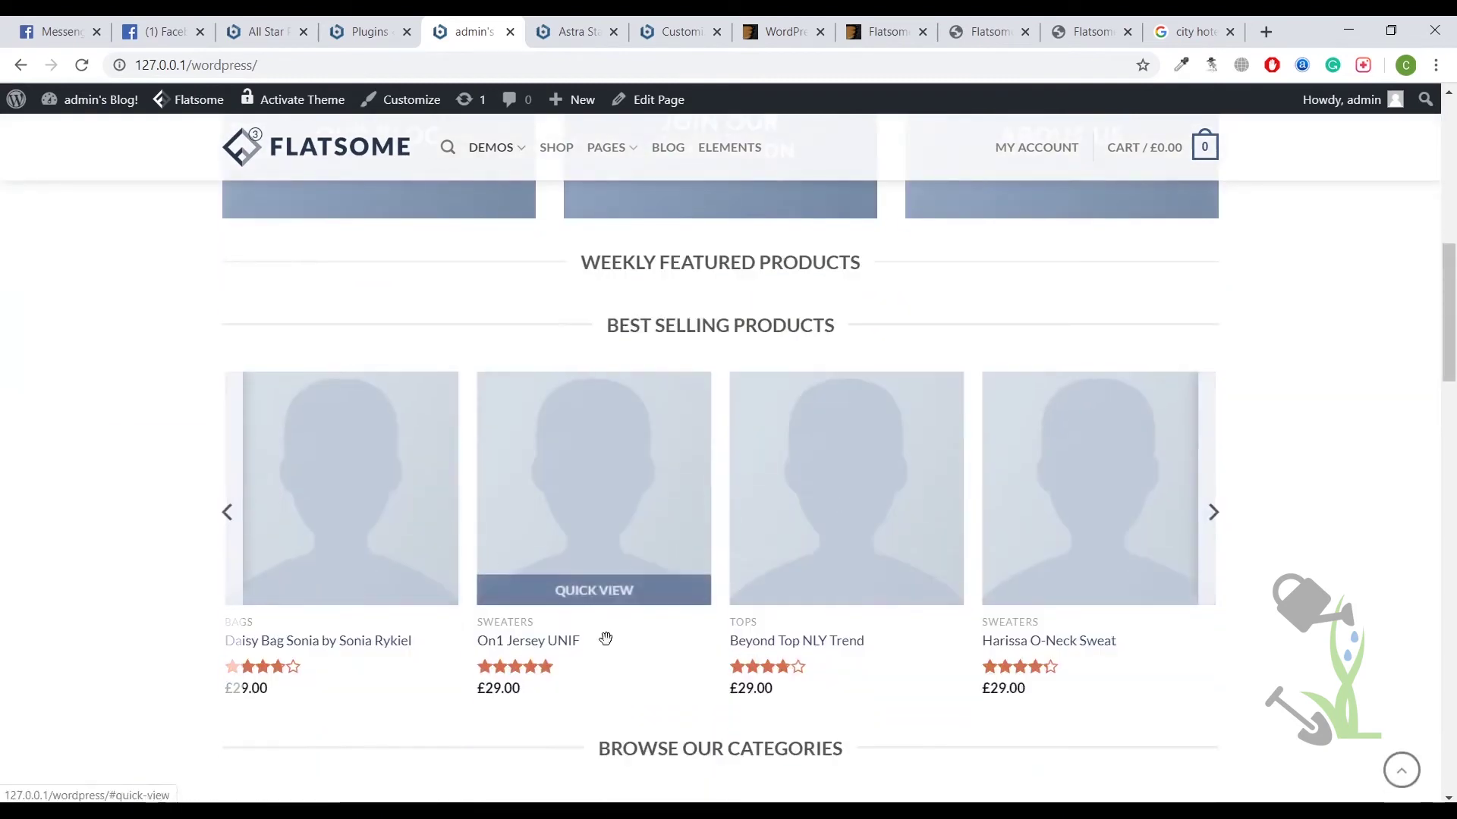
Open the On1 Jersey UNIF product page and select parts of its short description
left_click(618, 472)
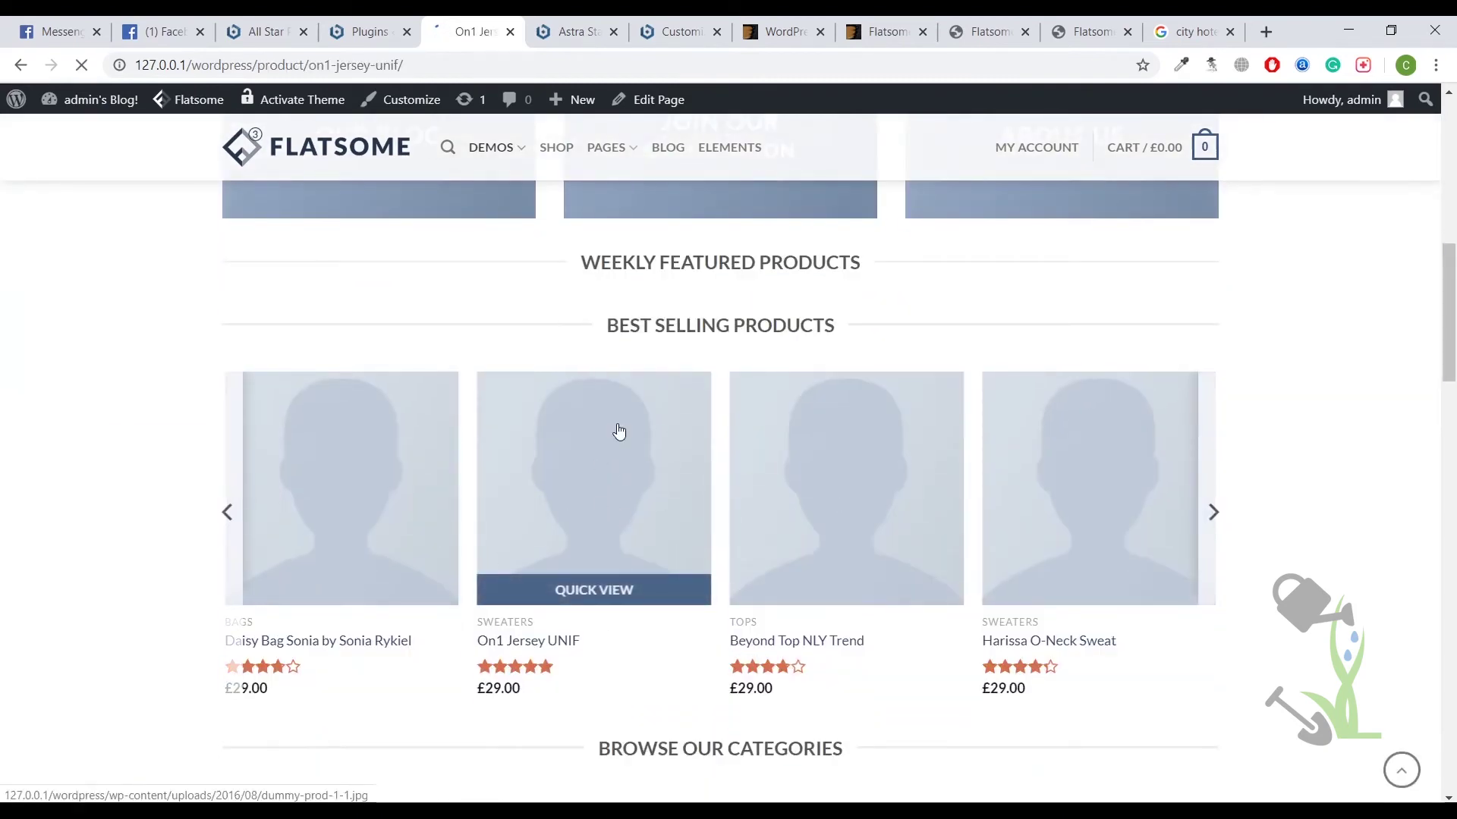
scroll(395, 425, "down", 3)
scroll(531, 592, "up", 3)
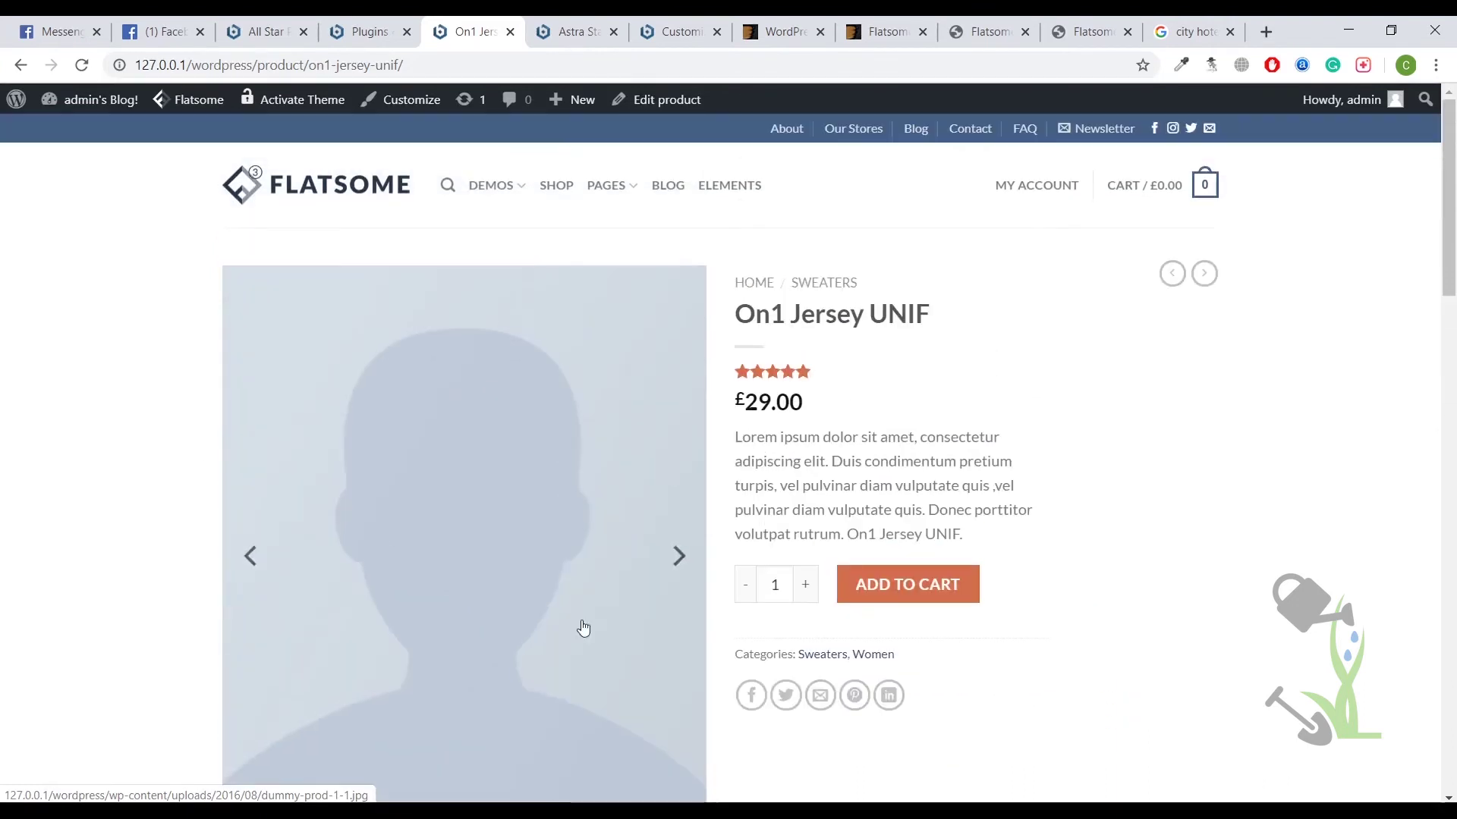
left_click_drag(731, 447, 1049, 531)
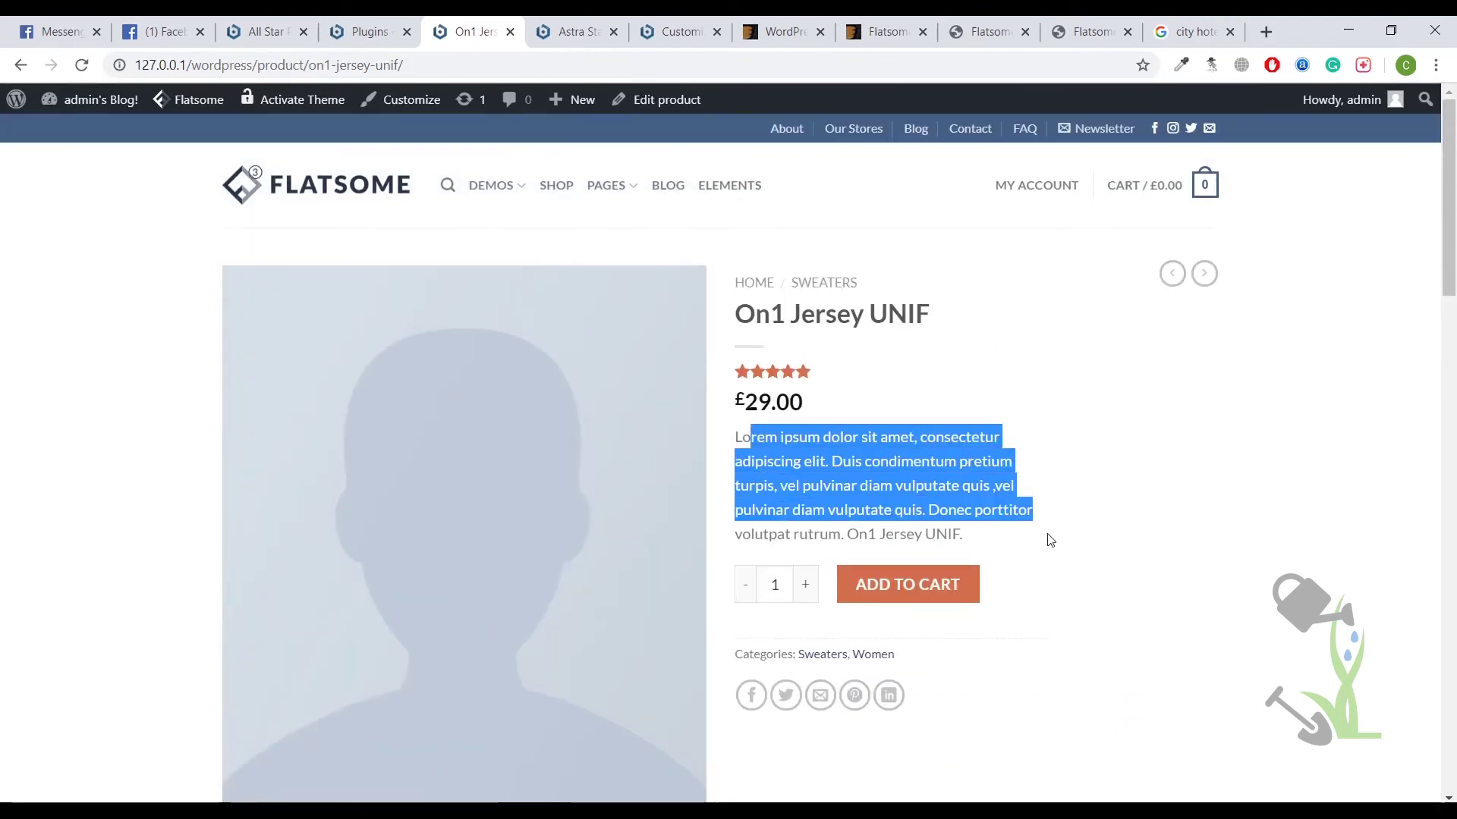
left_click_drag(842, 607, 723, 443)
double_click(758, 446)
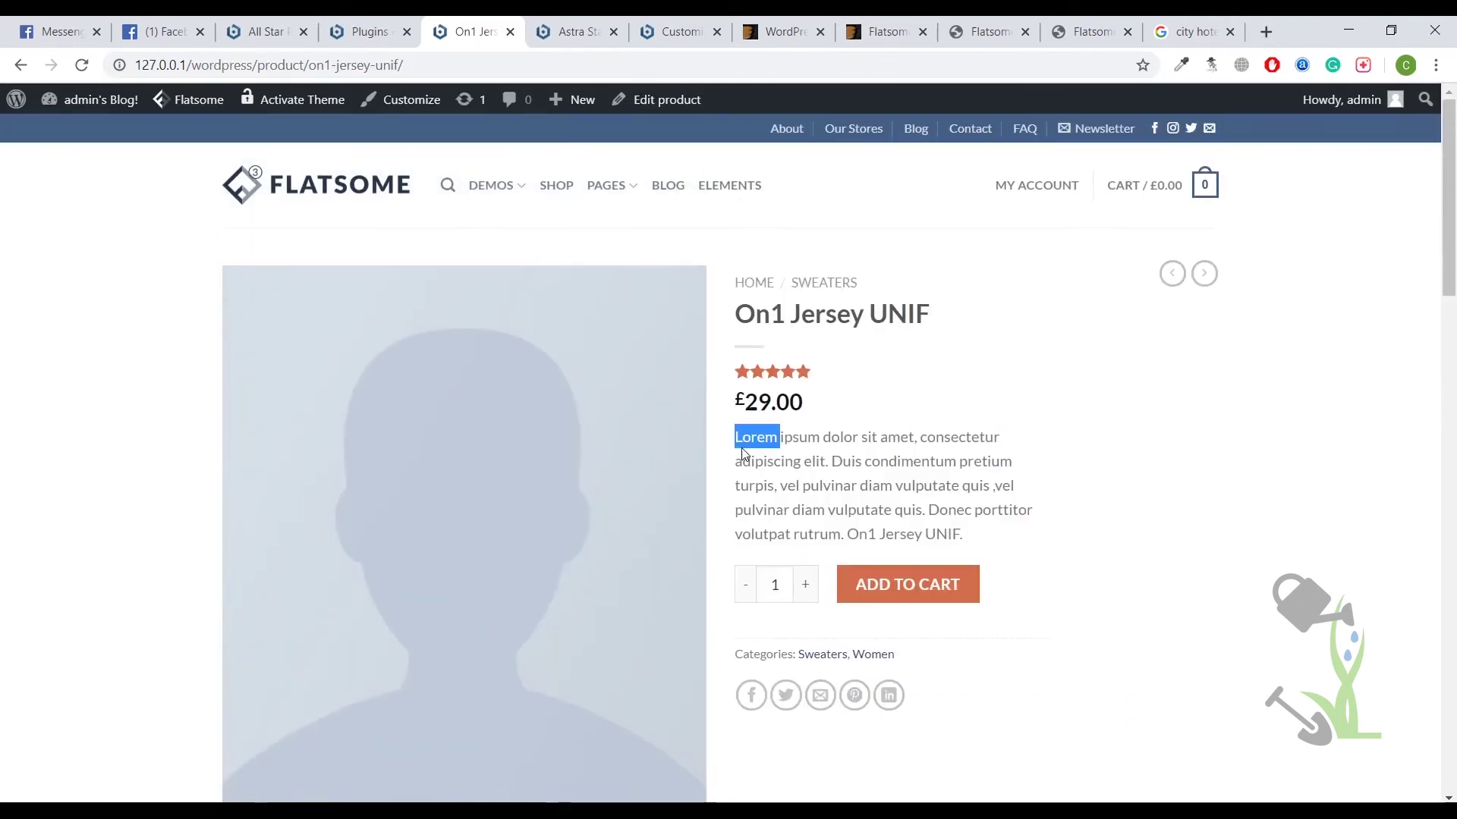
double_click(758, 460)
Highlight the long description, then view the Reviews (1) tab and return to Description
scroll(963, 599, "down", 2)
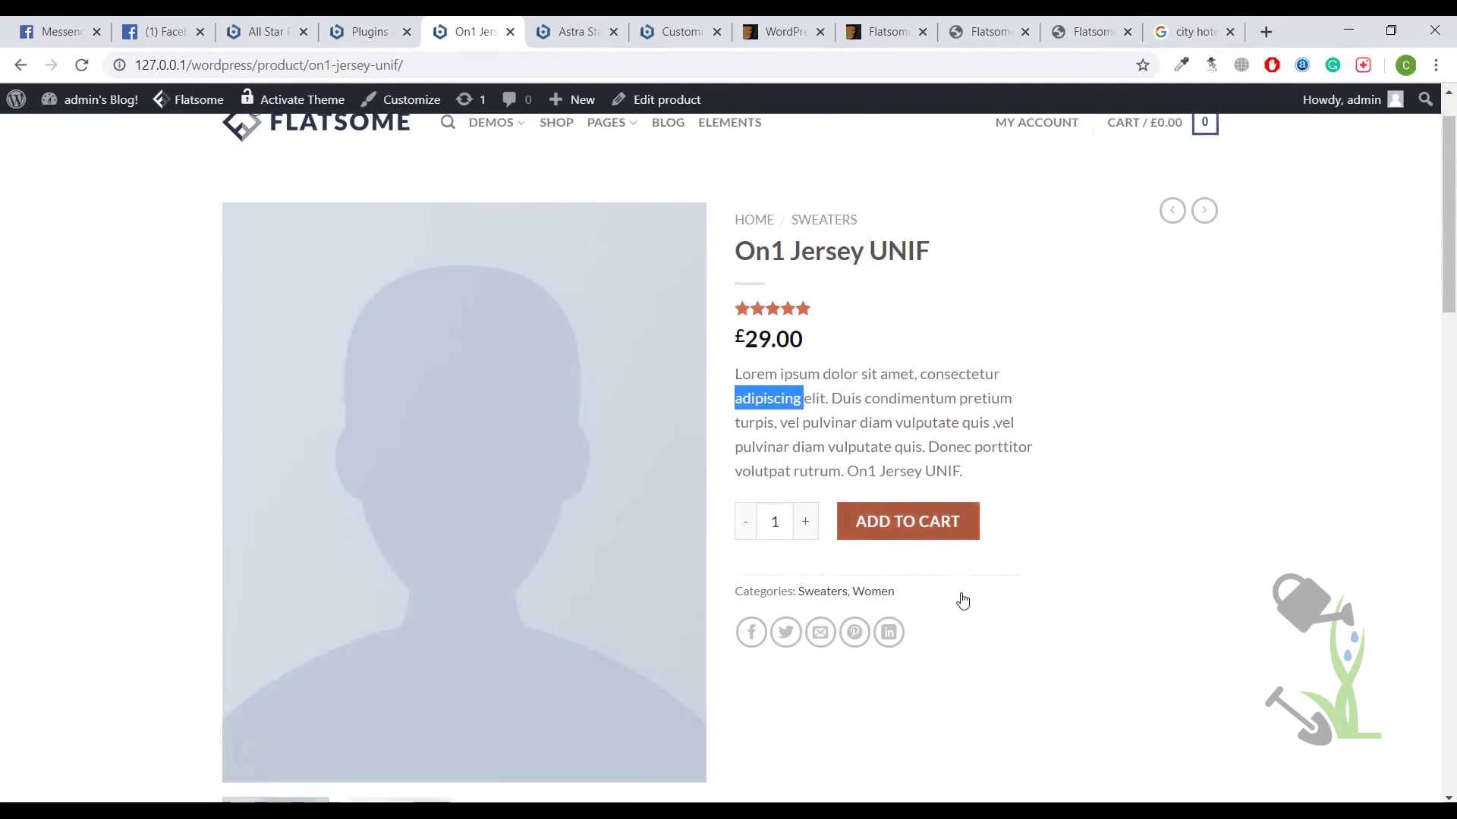
scroll(789, 541, "down", 6)
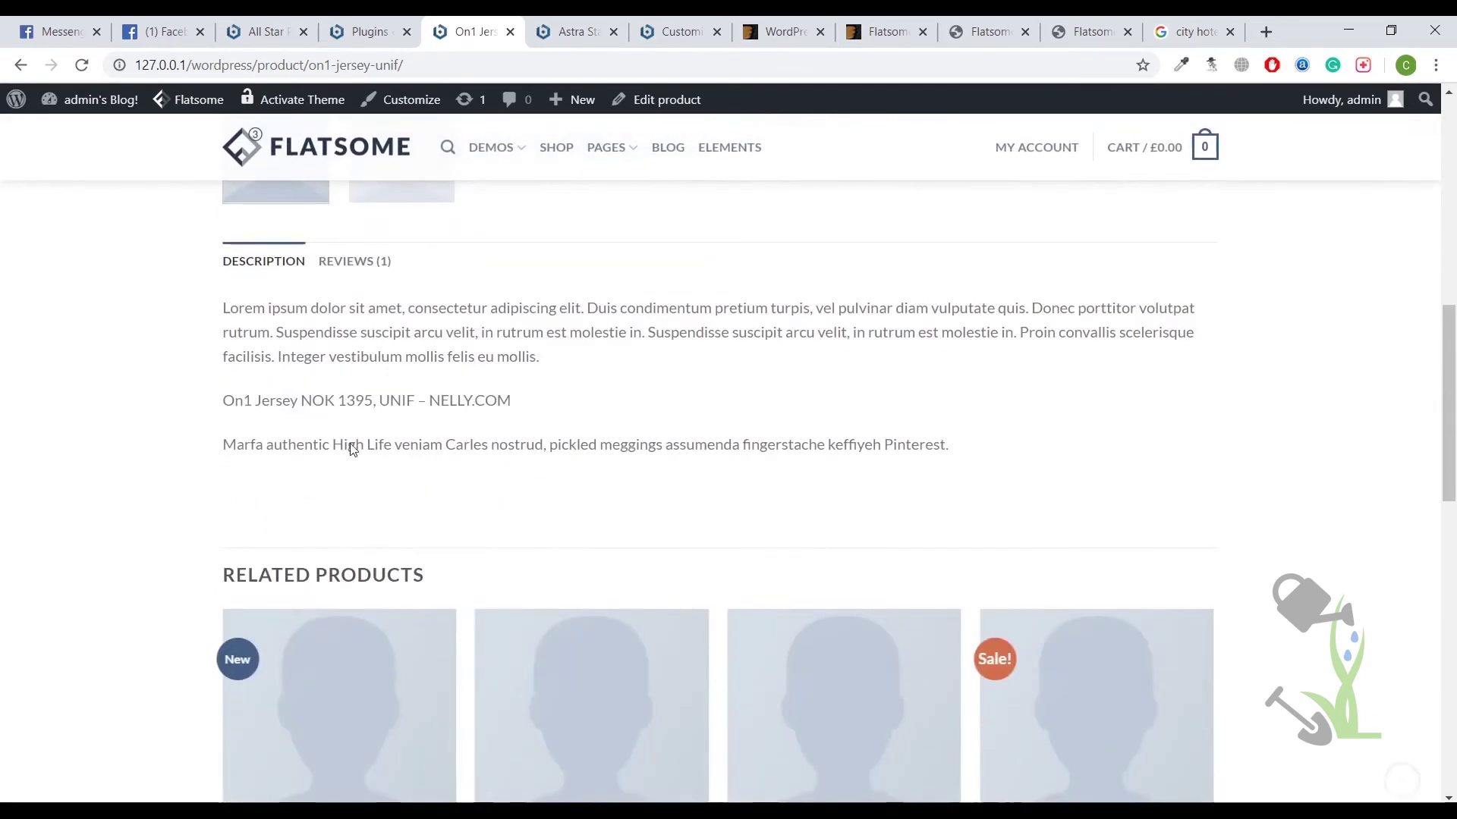
left_click_drag(979, 446, 903, 446)
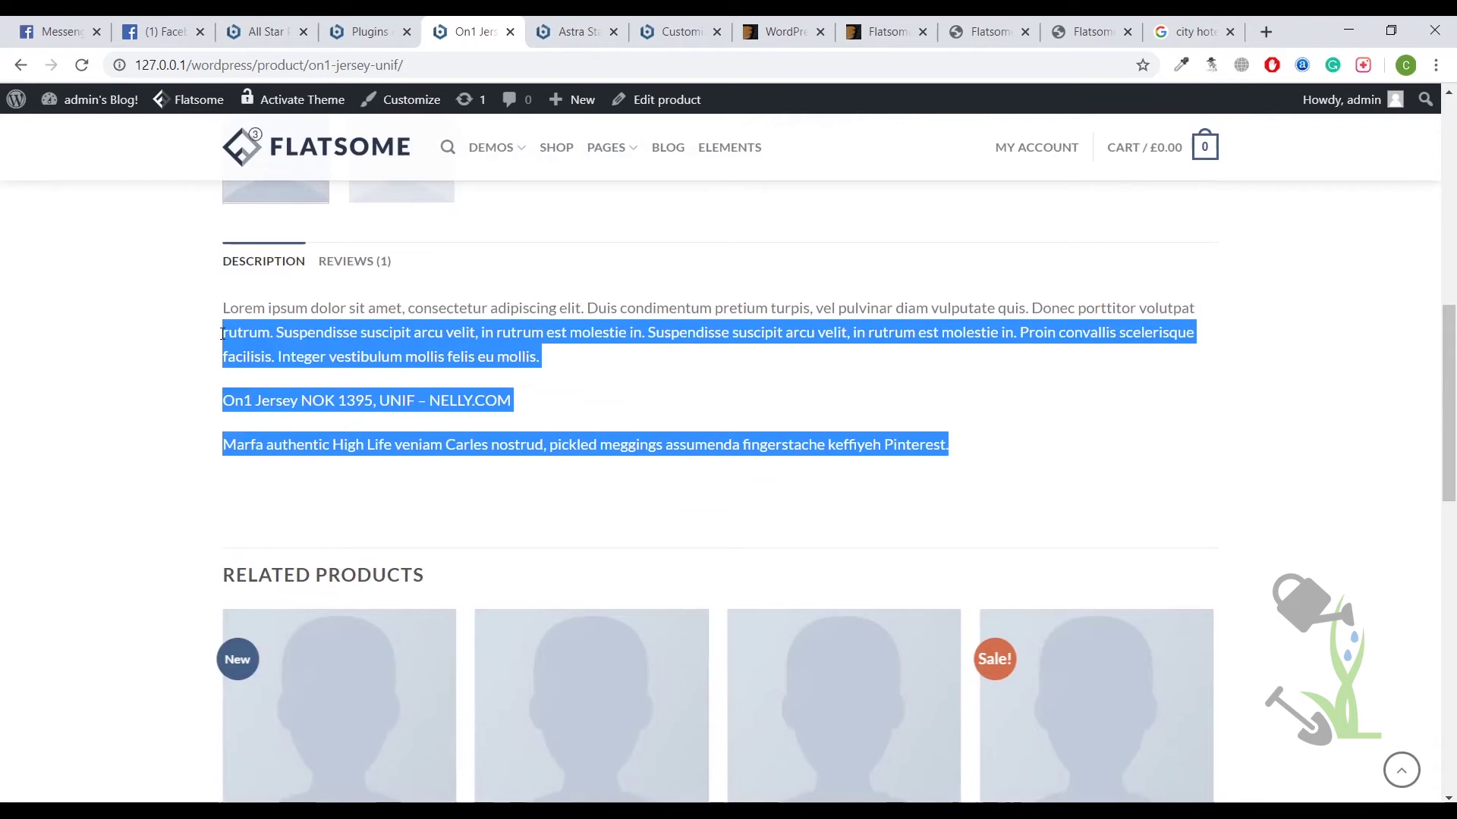
left_click(357, 265)
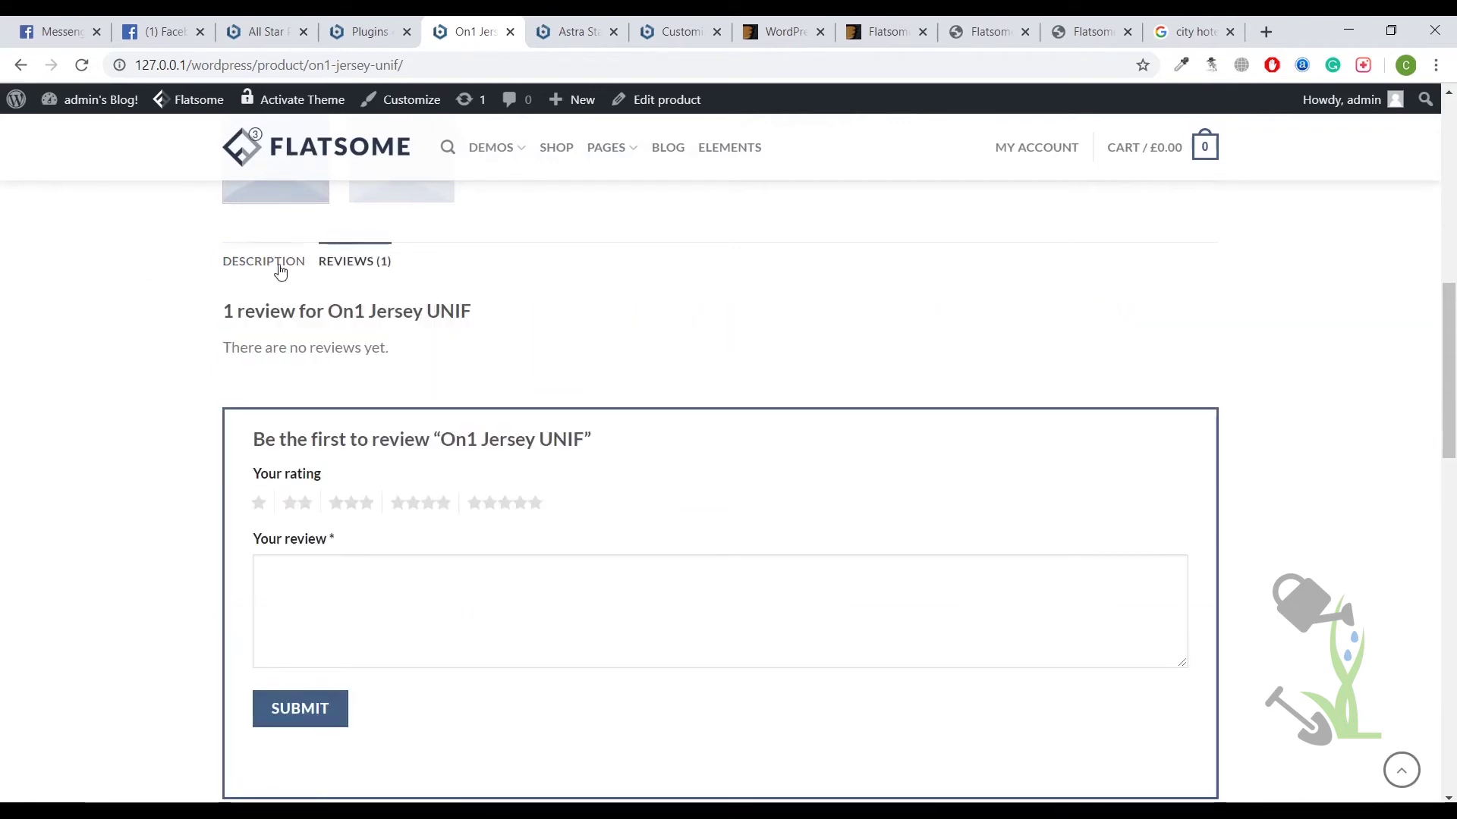
left_click(280, 266)
scroll(744, 543, "down", 5)
scroll(761, 549, "up", 9)
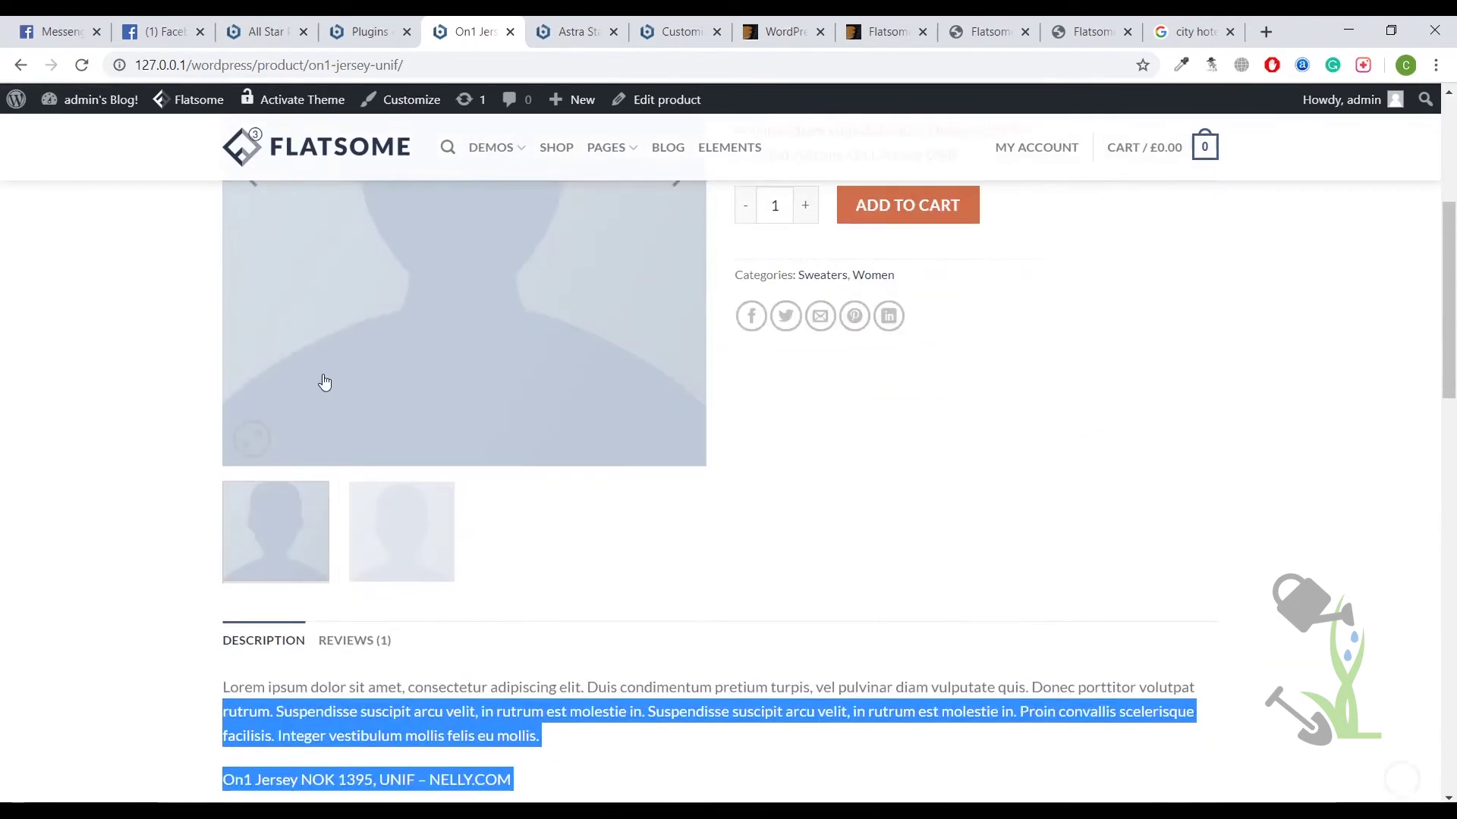
scroll(324, 381, "up", 3)
Return to the admin Dashboard and open Products > All Products to see the 57 items
mouse_move(88, 100)
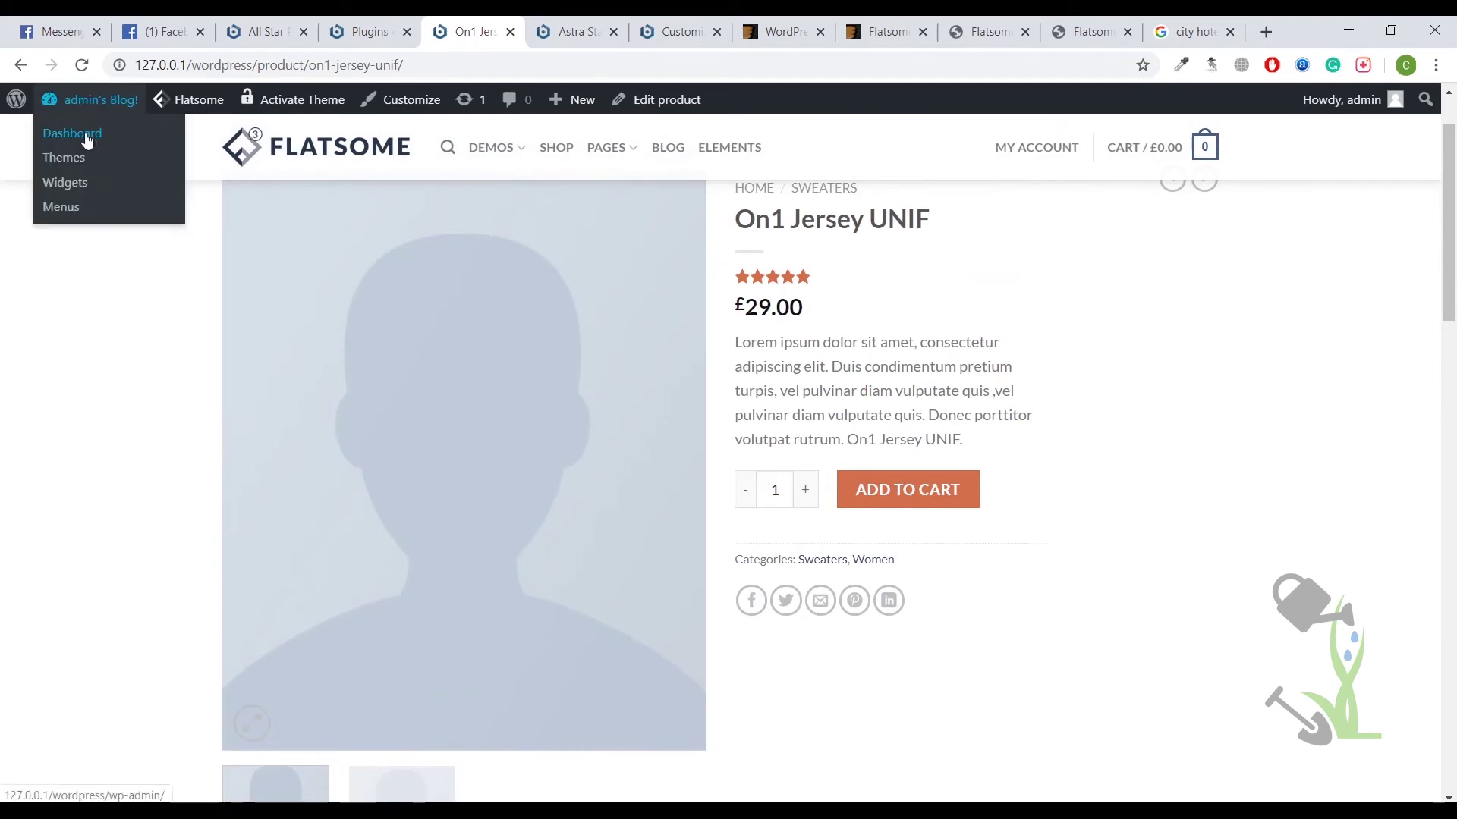
left_click(87, 138)
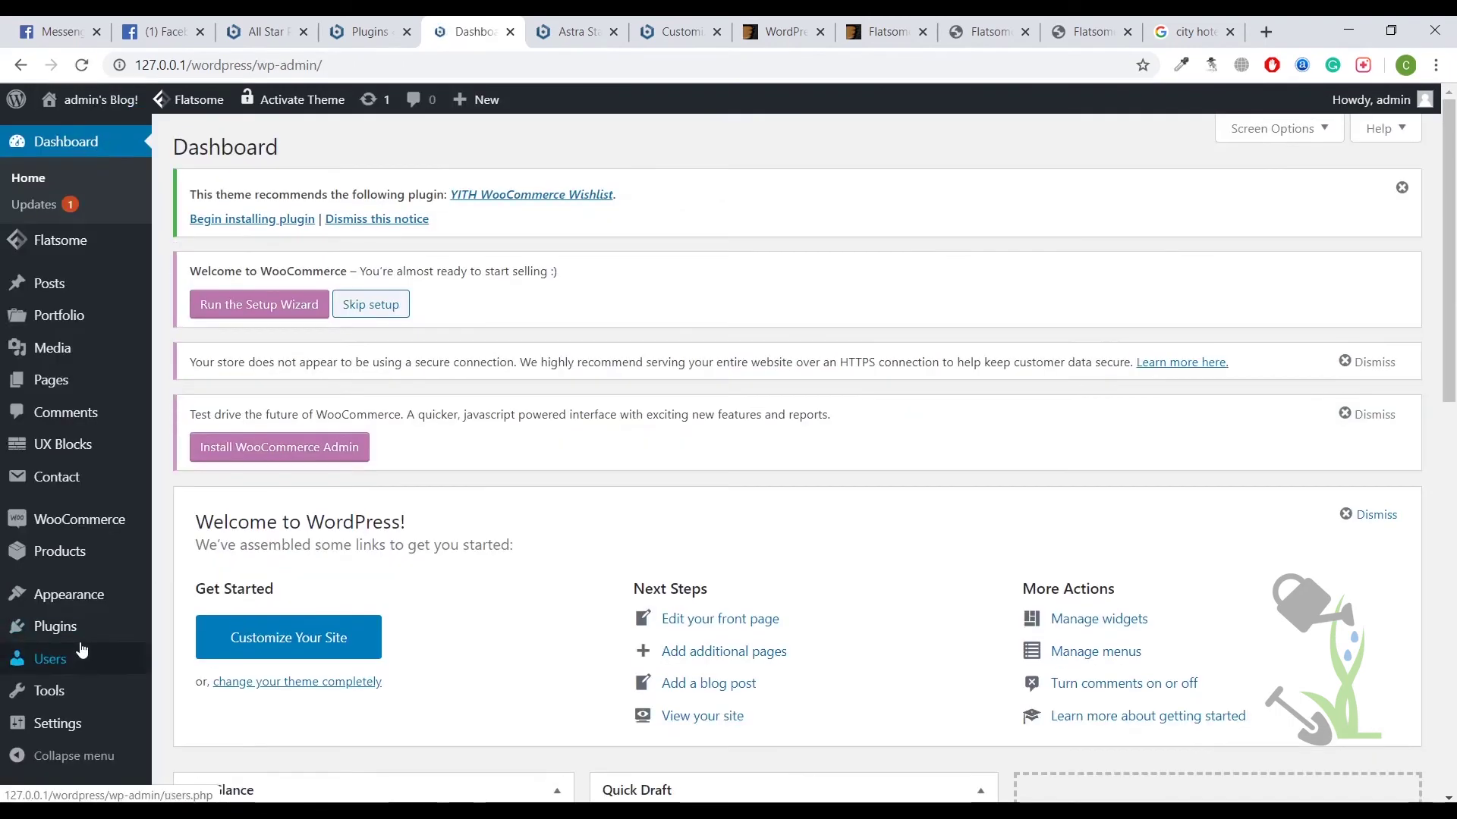
mouse_move(54, 562)
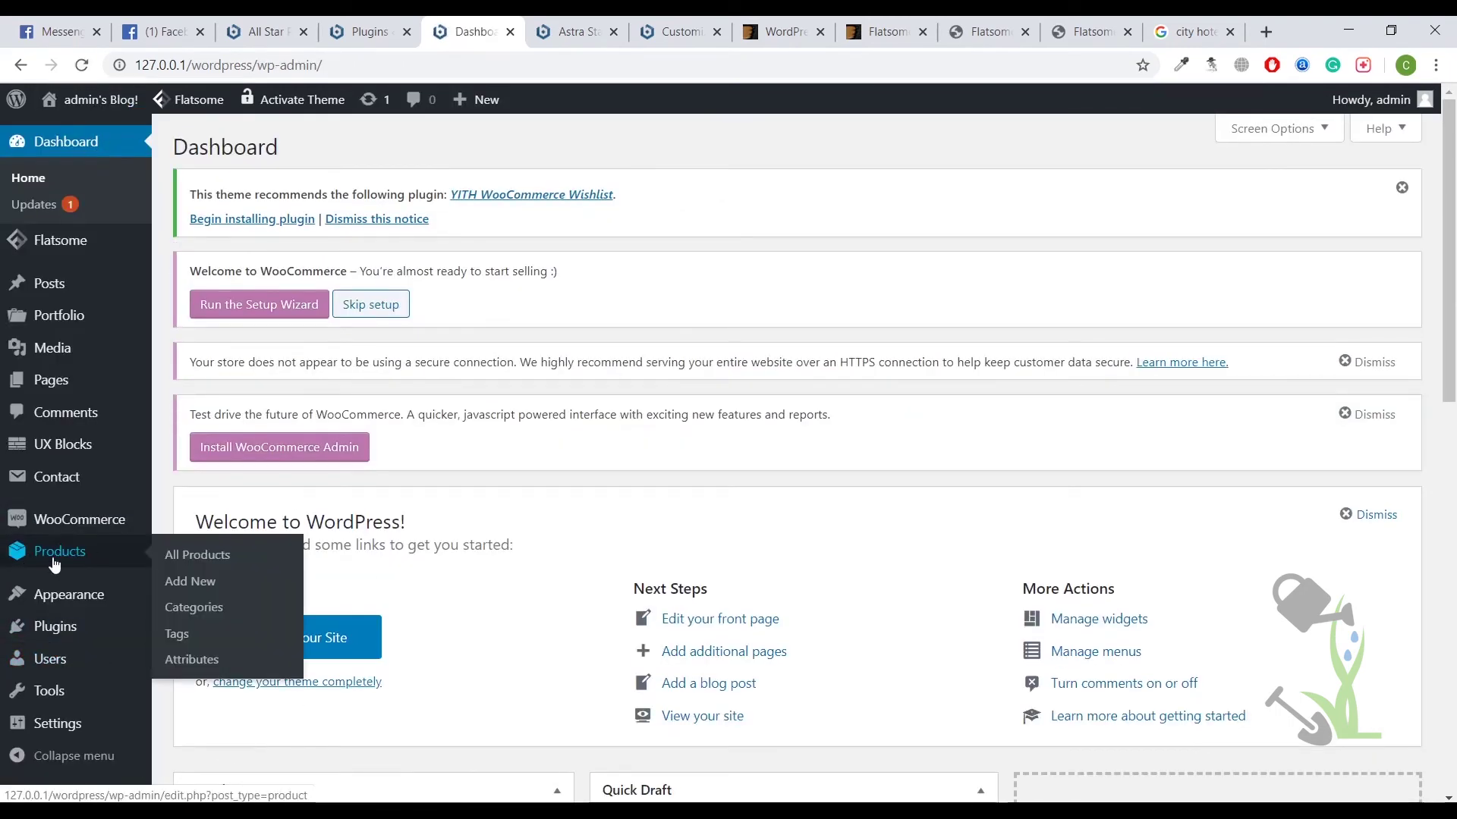
left_click(196, 557)
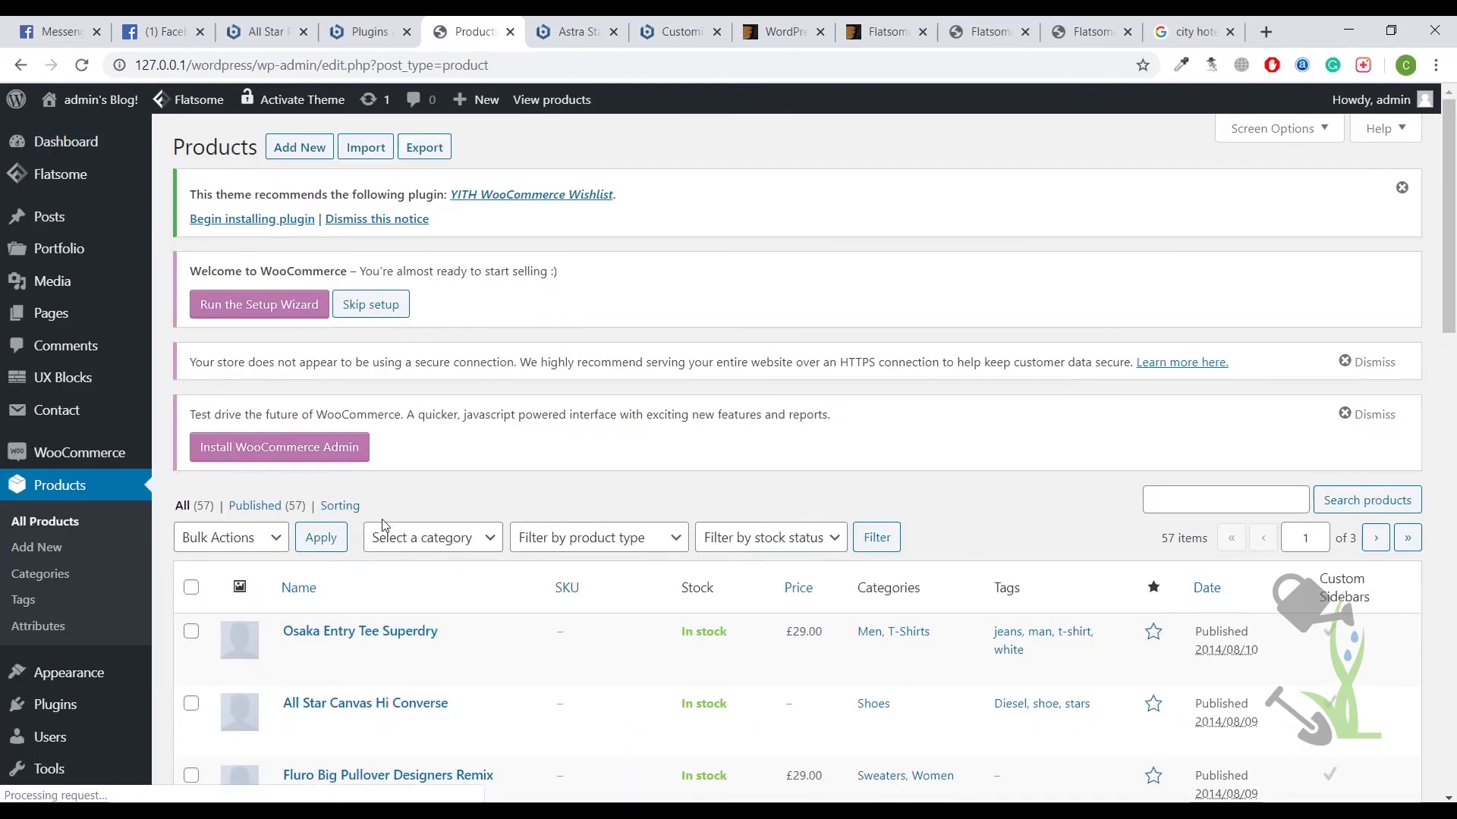
scroll(341, 493, "down", 5)
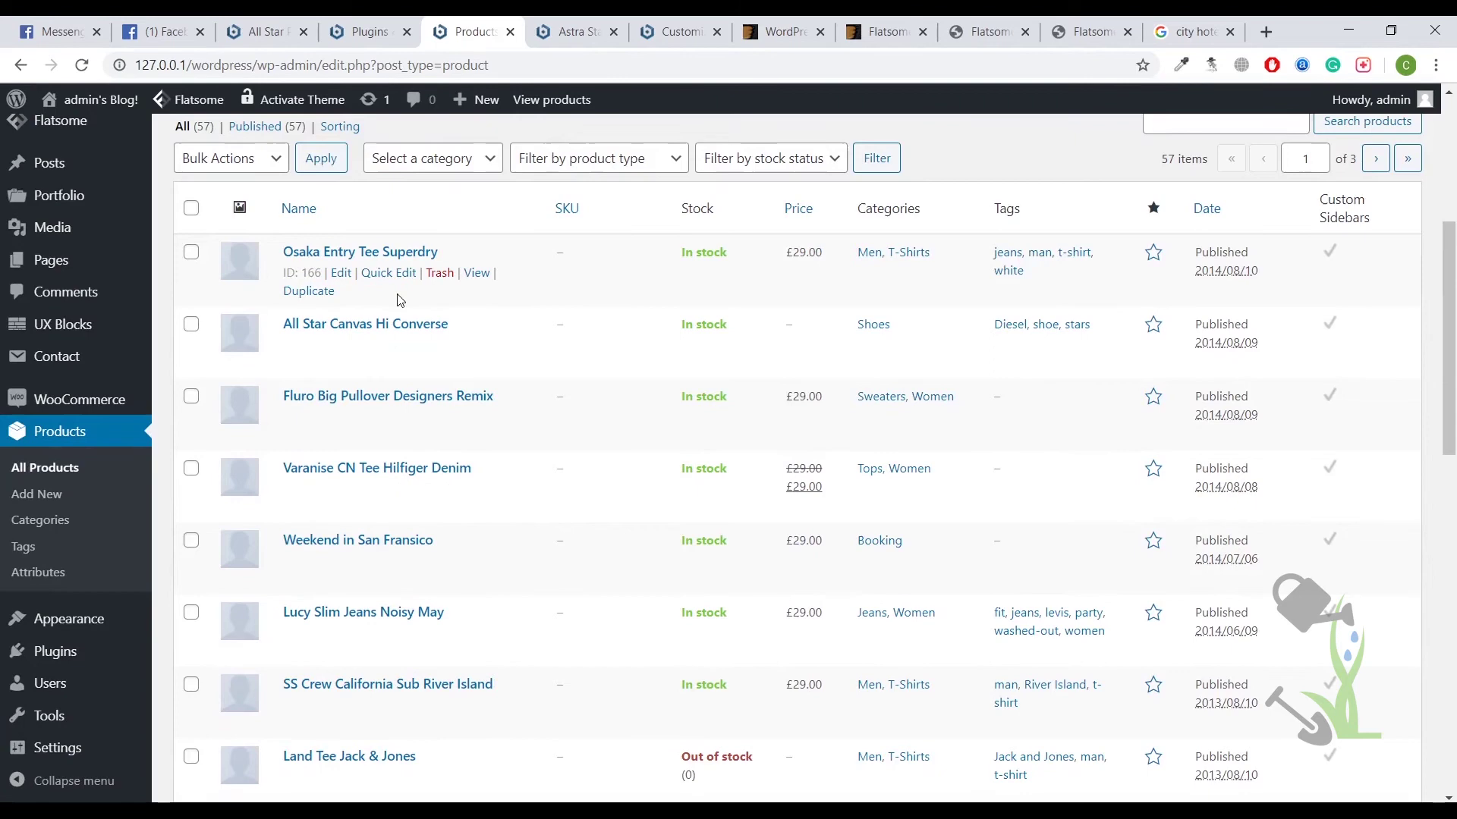
scroll(354, 286, "up", 5)
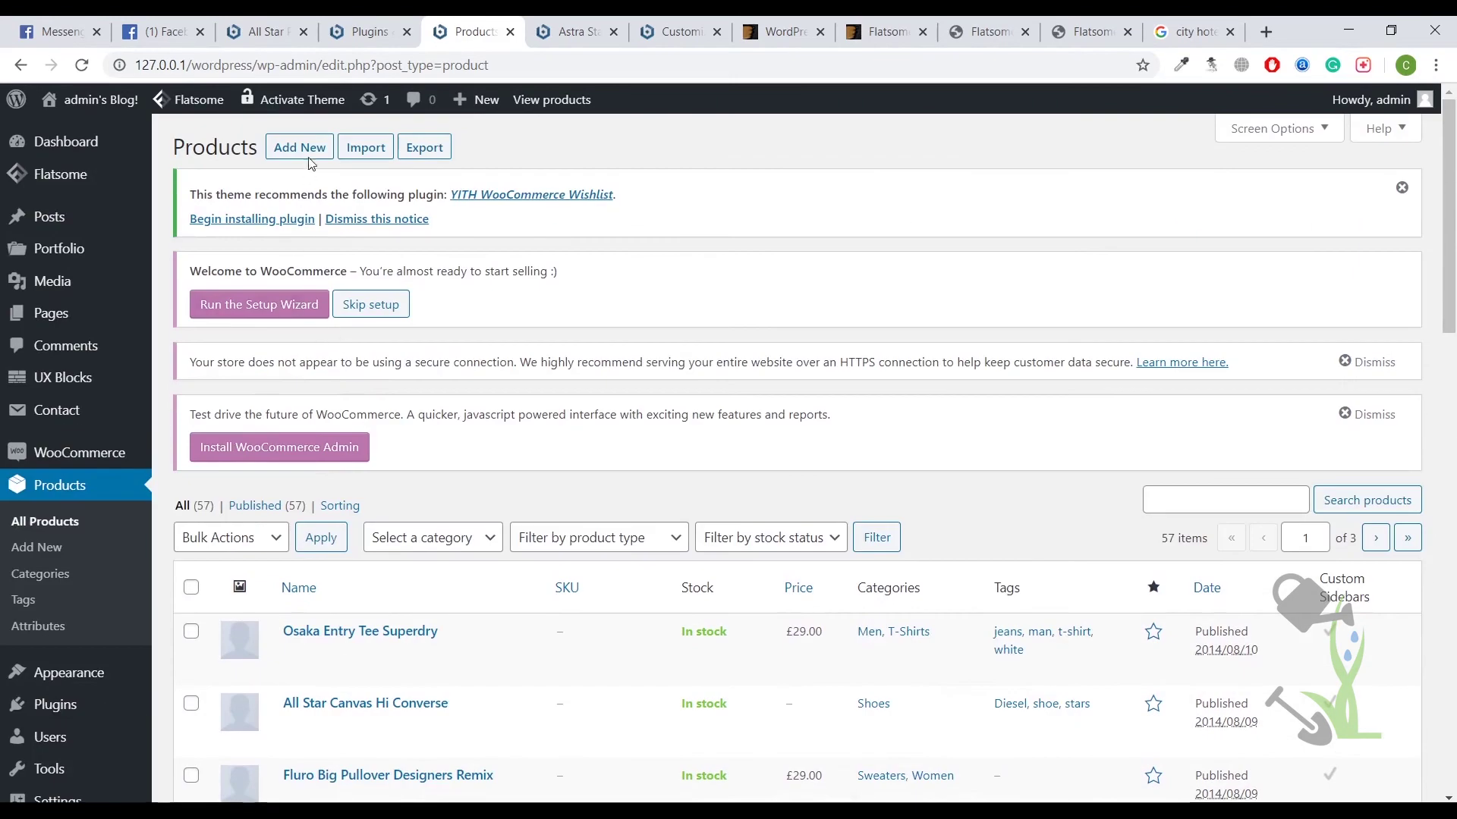
mouse_move(68, 475)
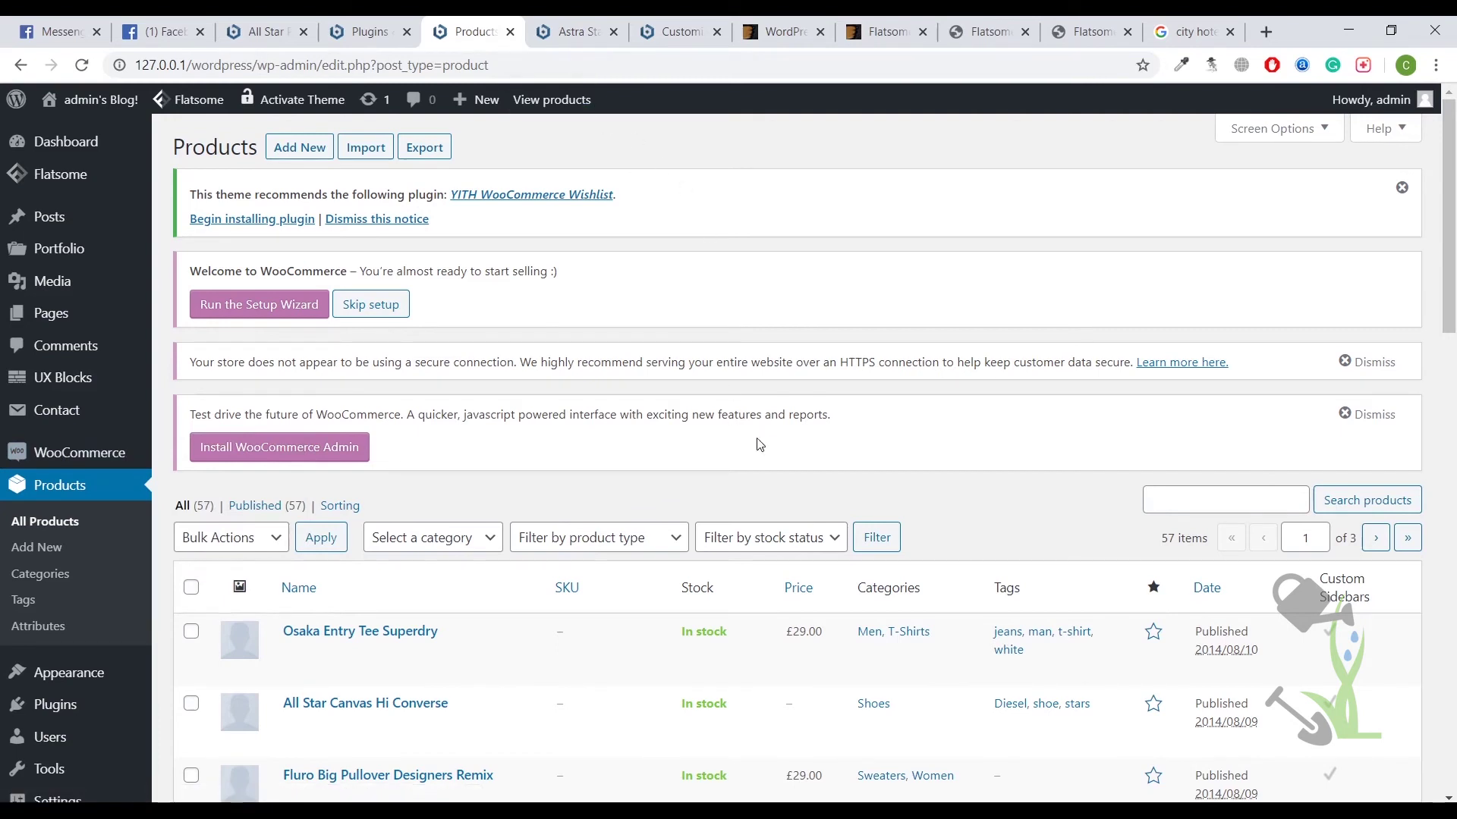
Check the $59 Regular License price on ThemeForest's Flatsome page
left_click(883, 31)
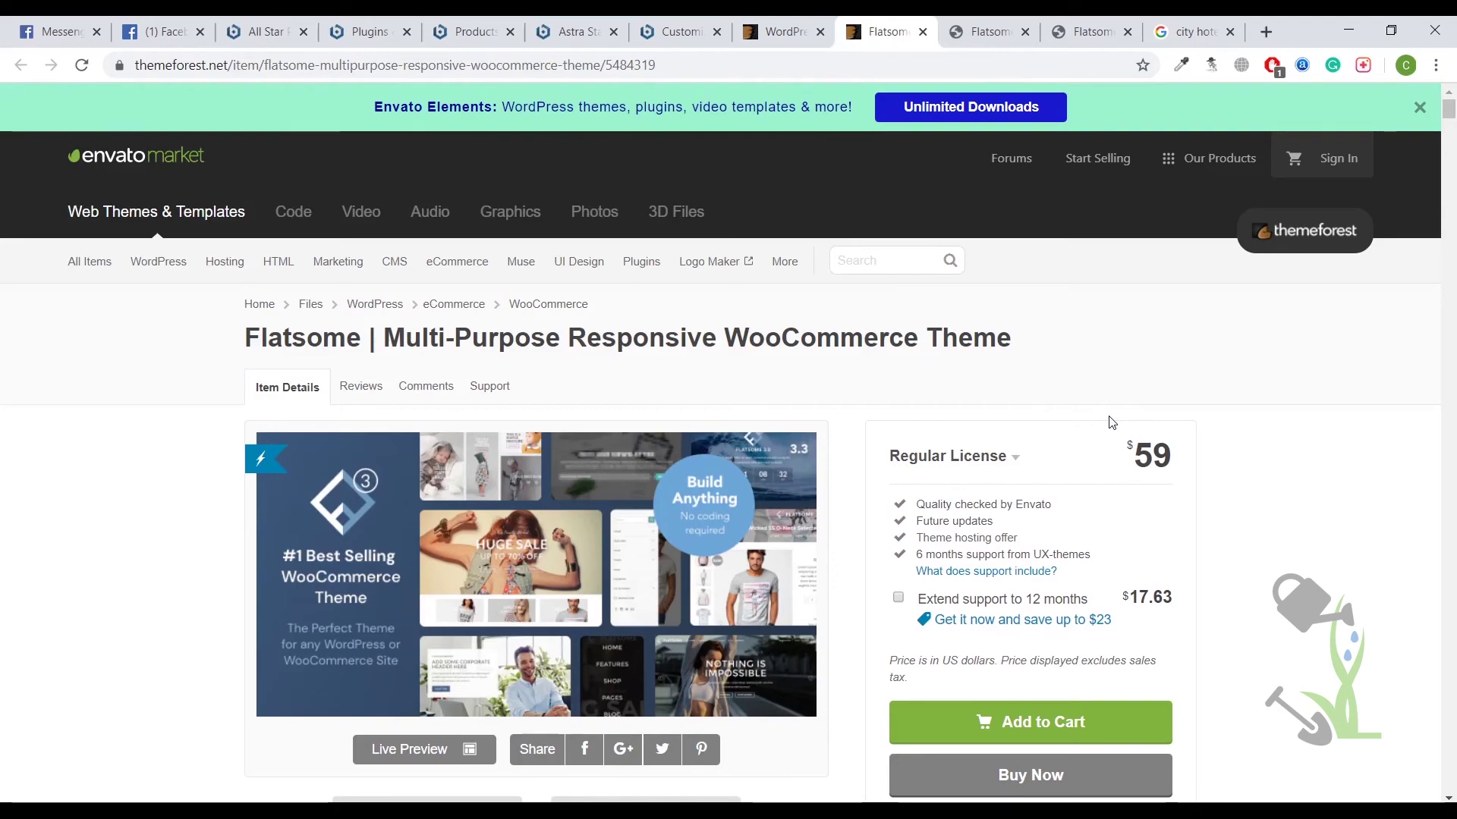
left_click_drag(1178, 465, 1097, 459)
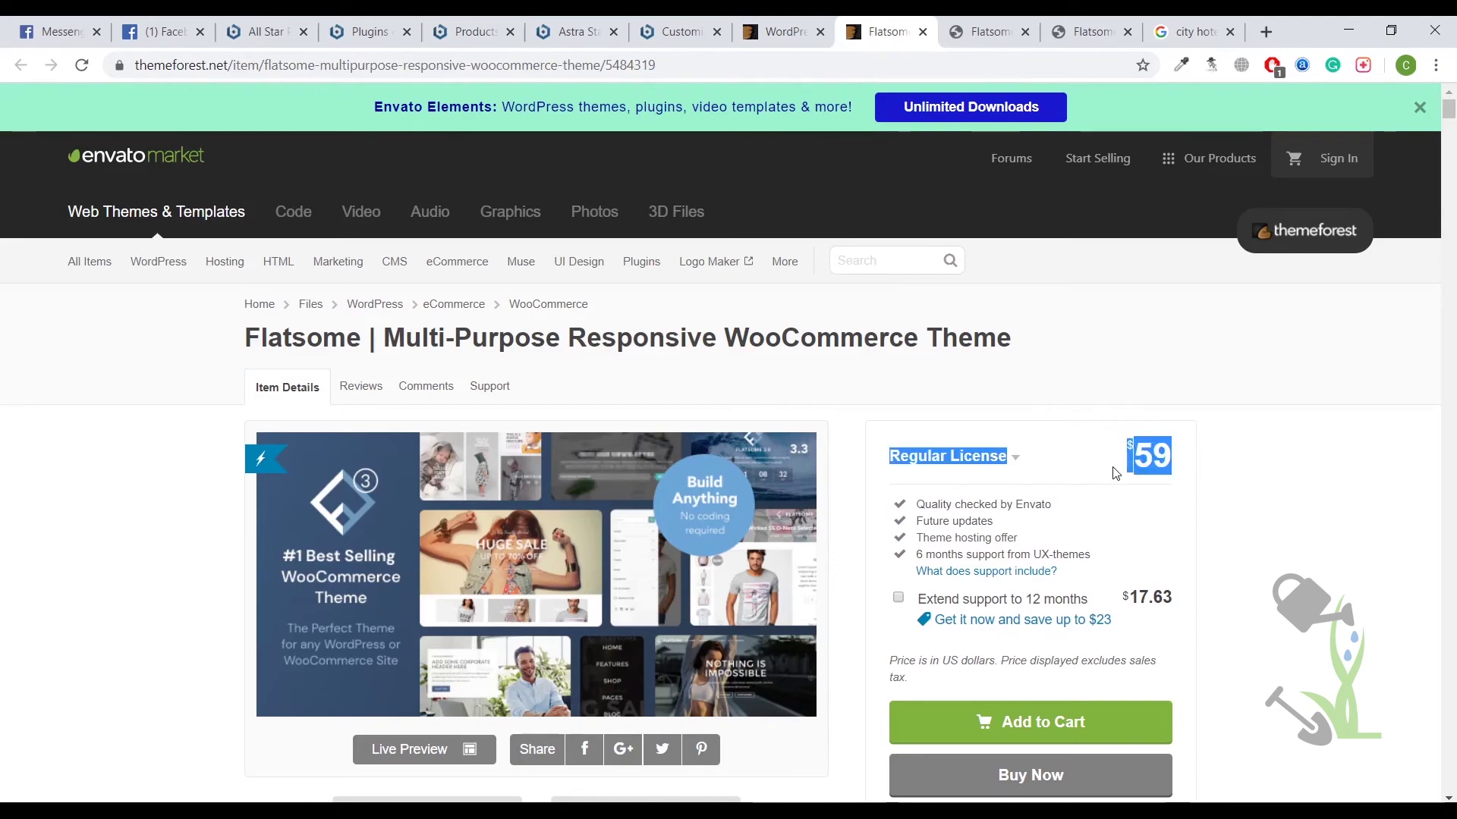
left_click(1115, 473)
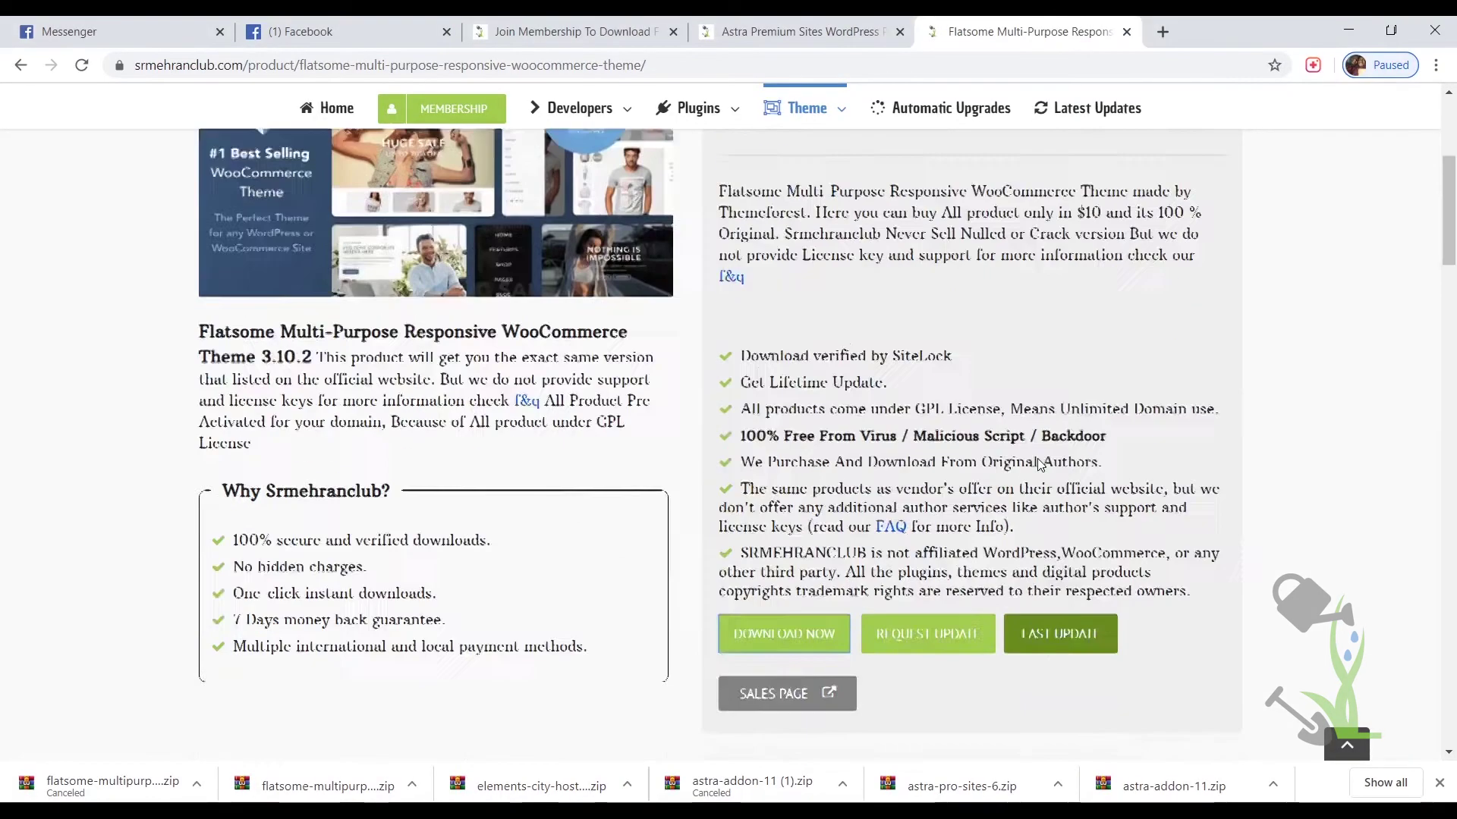
scroll(1040, 463, "up", 3)
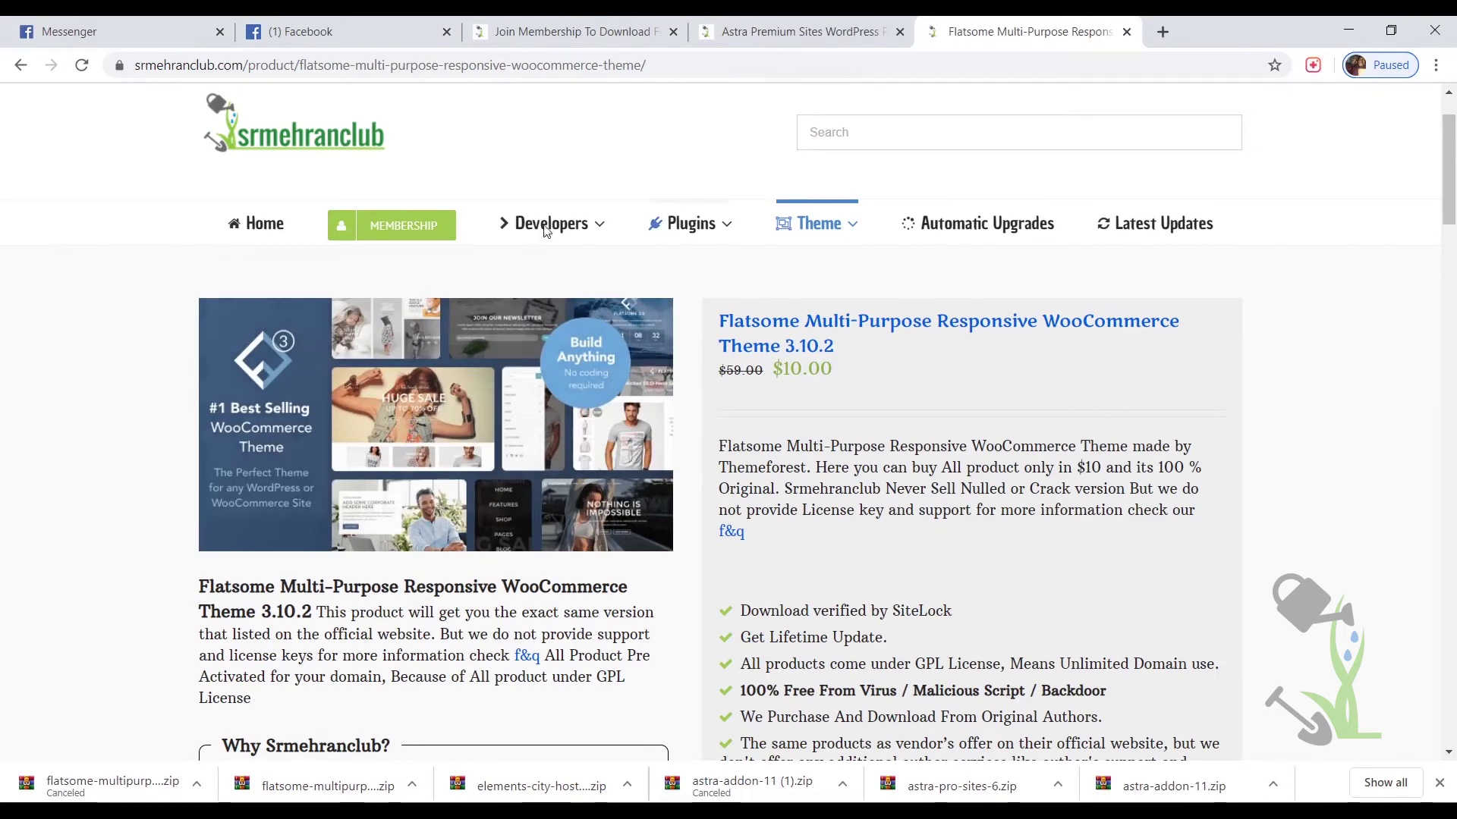
Open the srmehranclub membership page and scroll through its plan pricing tables
left_click(385, 226)
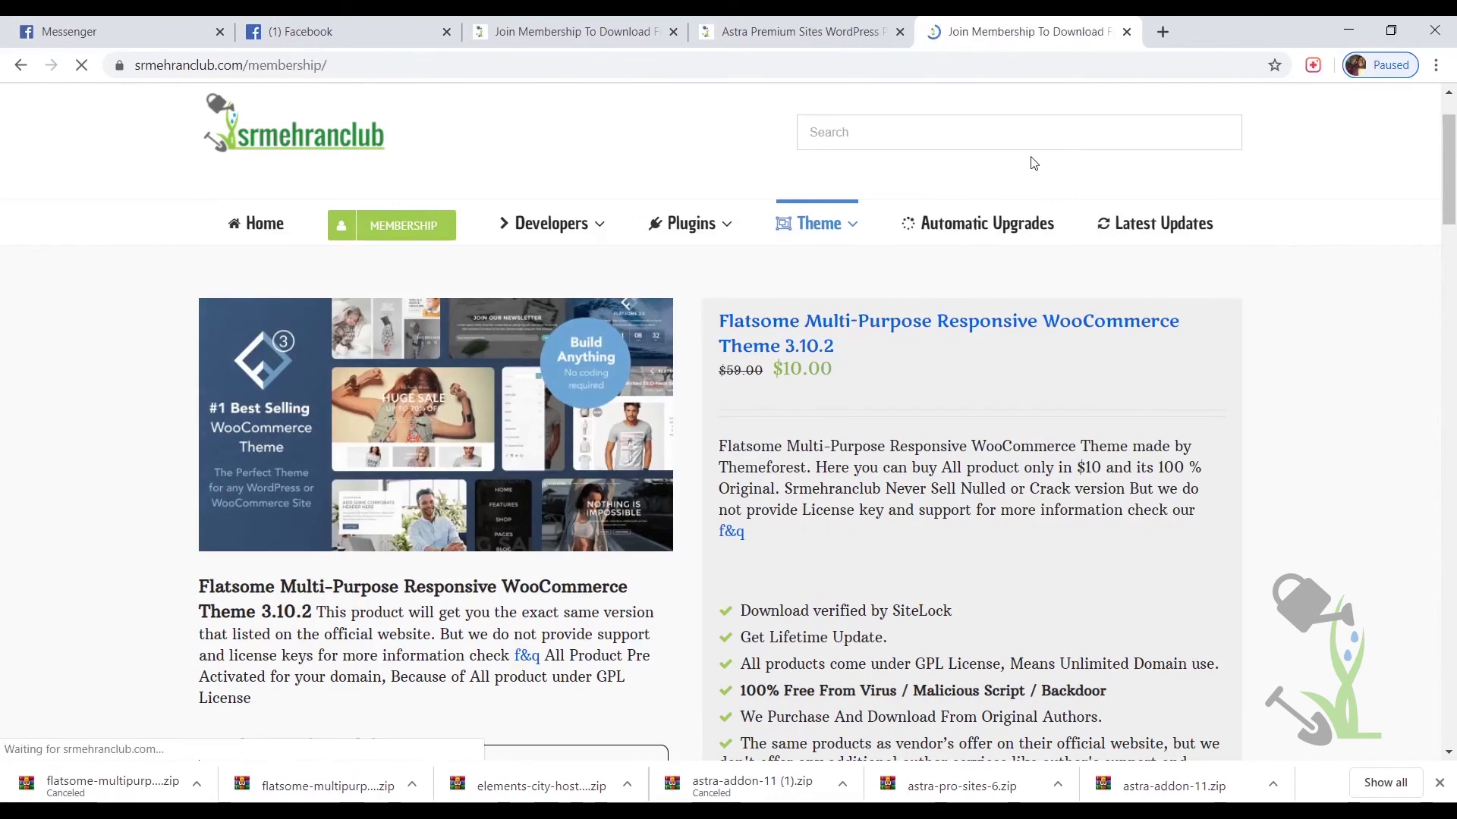
scroll(1030, 162, "down", 15)
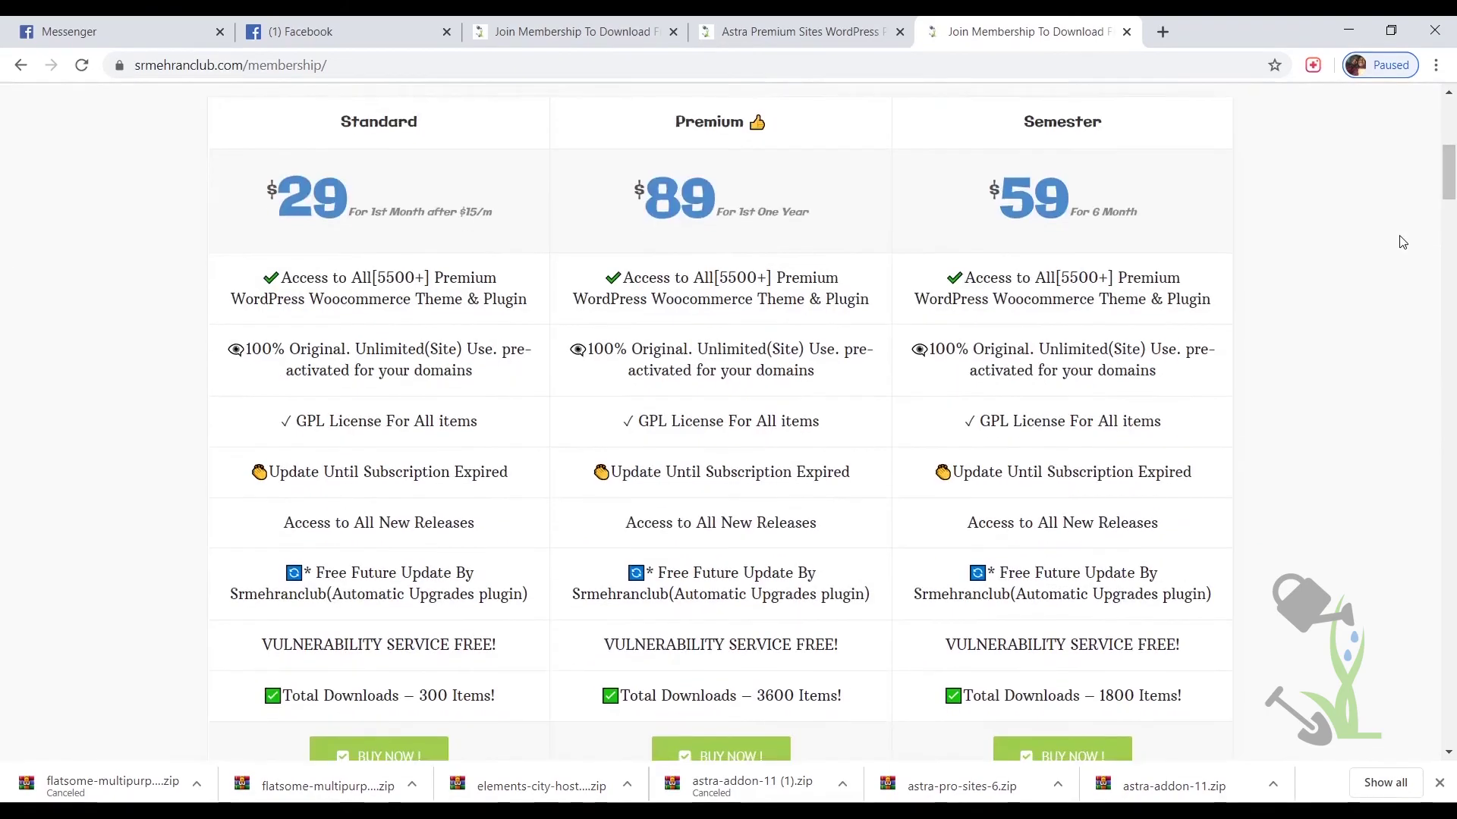
scroll(1387, 242, "down", 11)
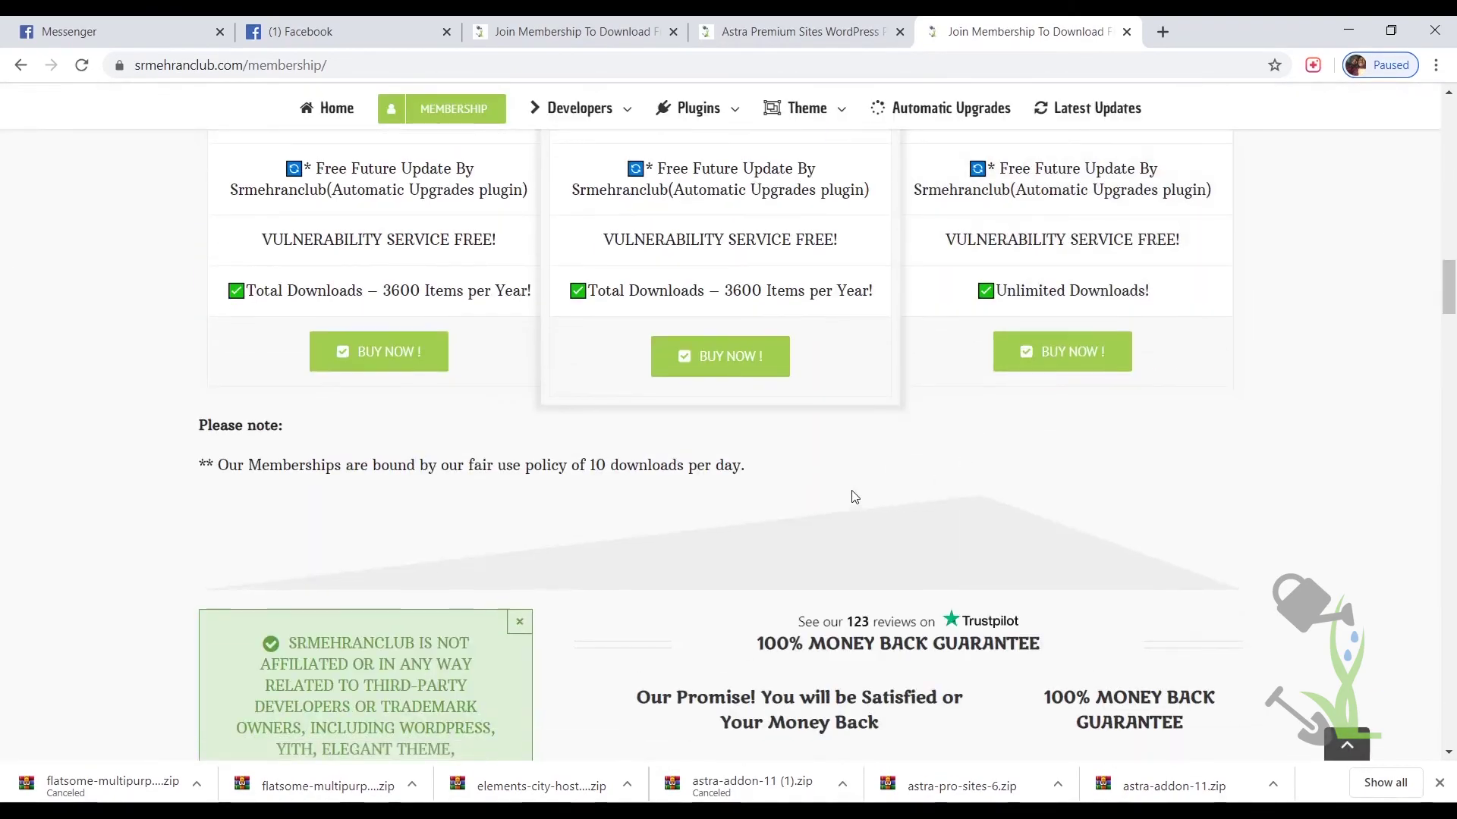
scroll(838, 448, "up", 6)
scroll(838, 447, "up", 3)
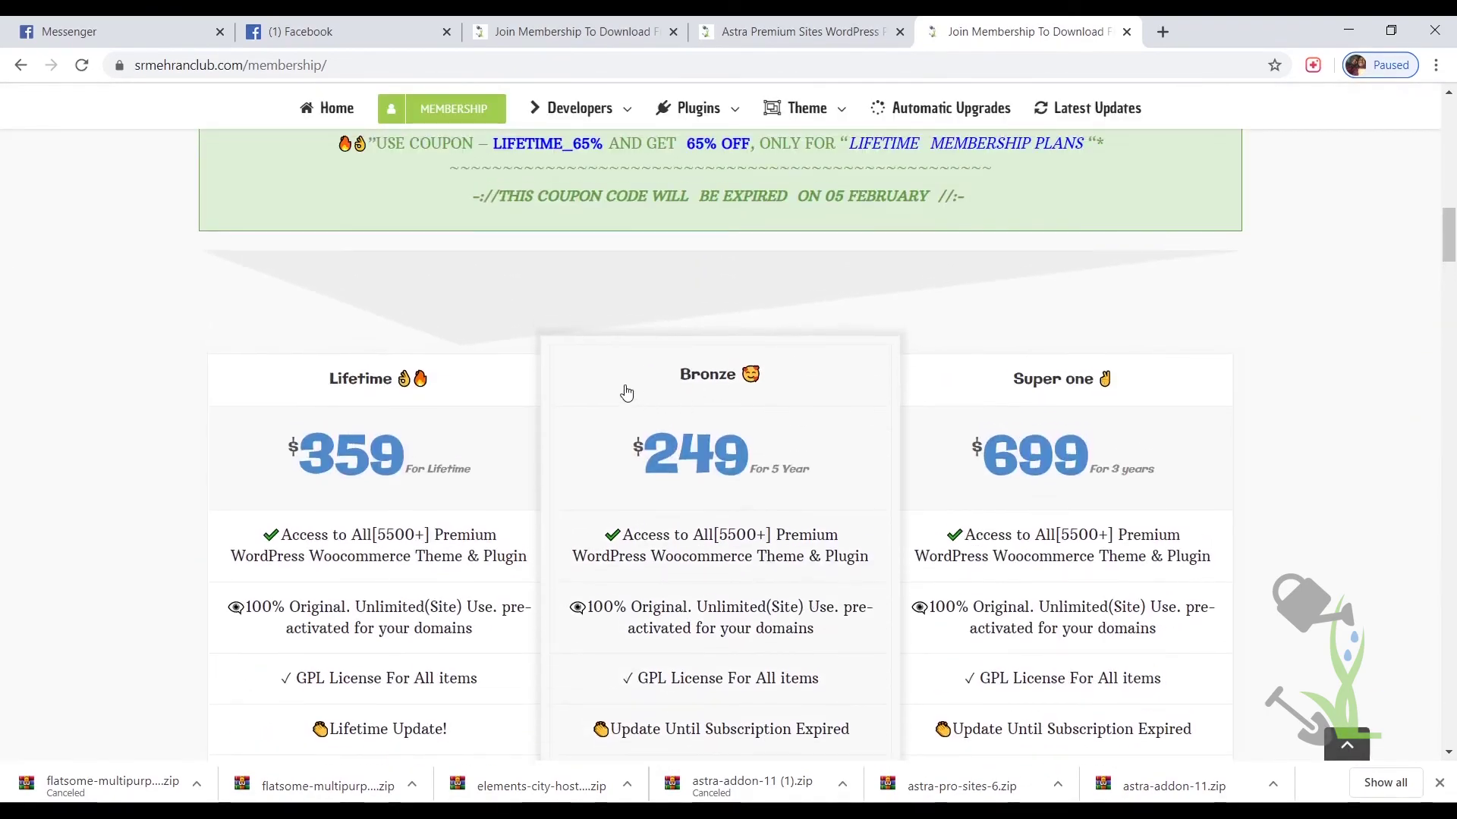
scroll(703, 371, "down", 5)
scroll(702, 371, "up", 5)
scroll(813, 535, "down", 7)
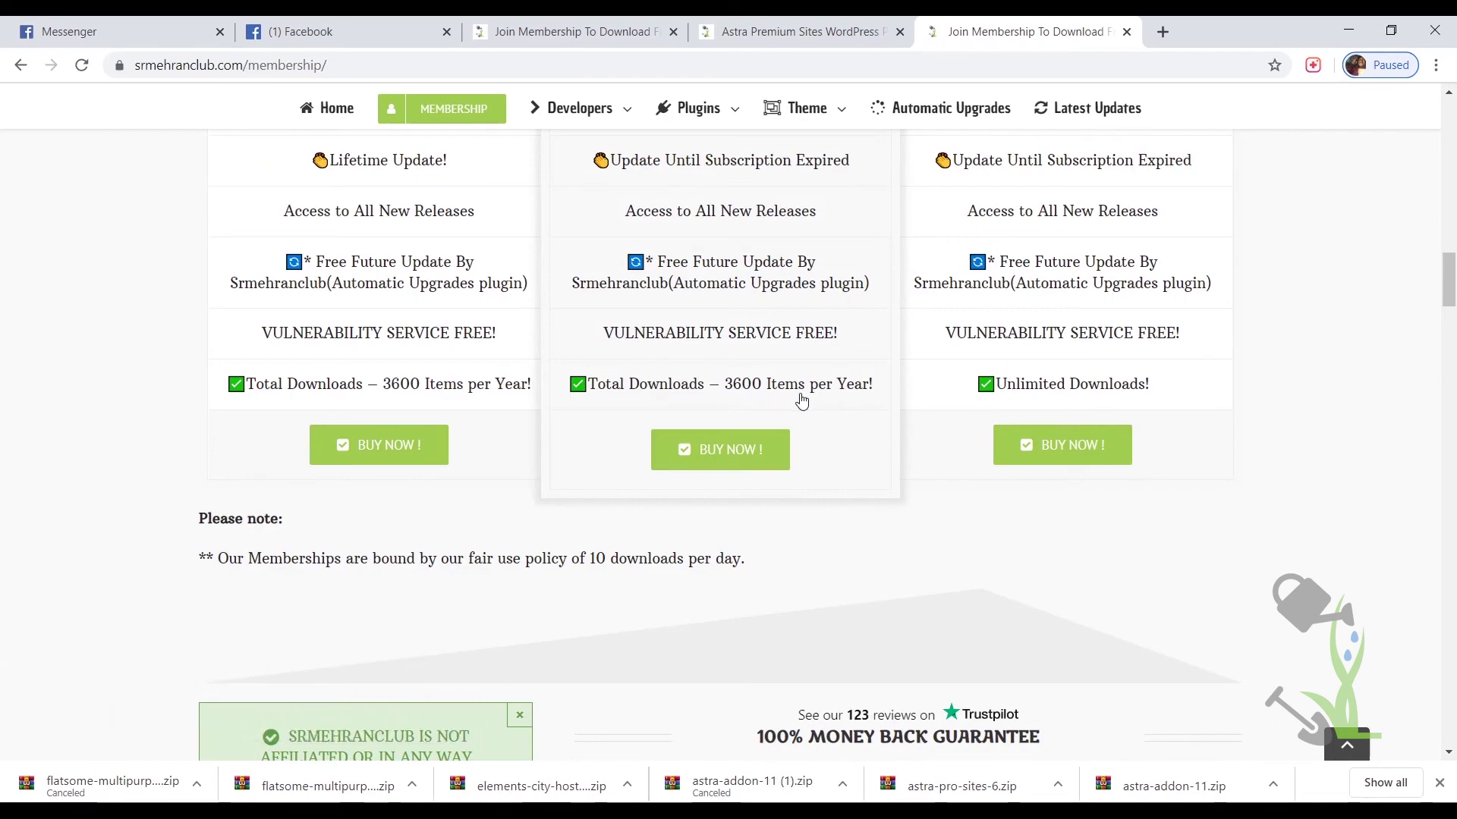
scroll(802, 401, "up", 7)
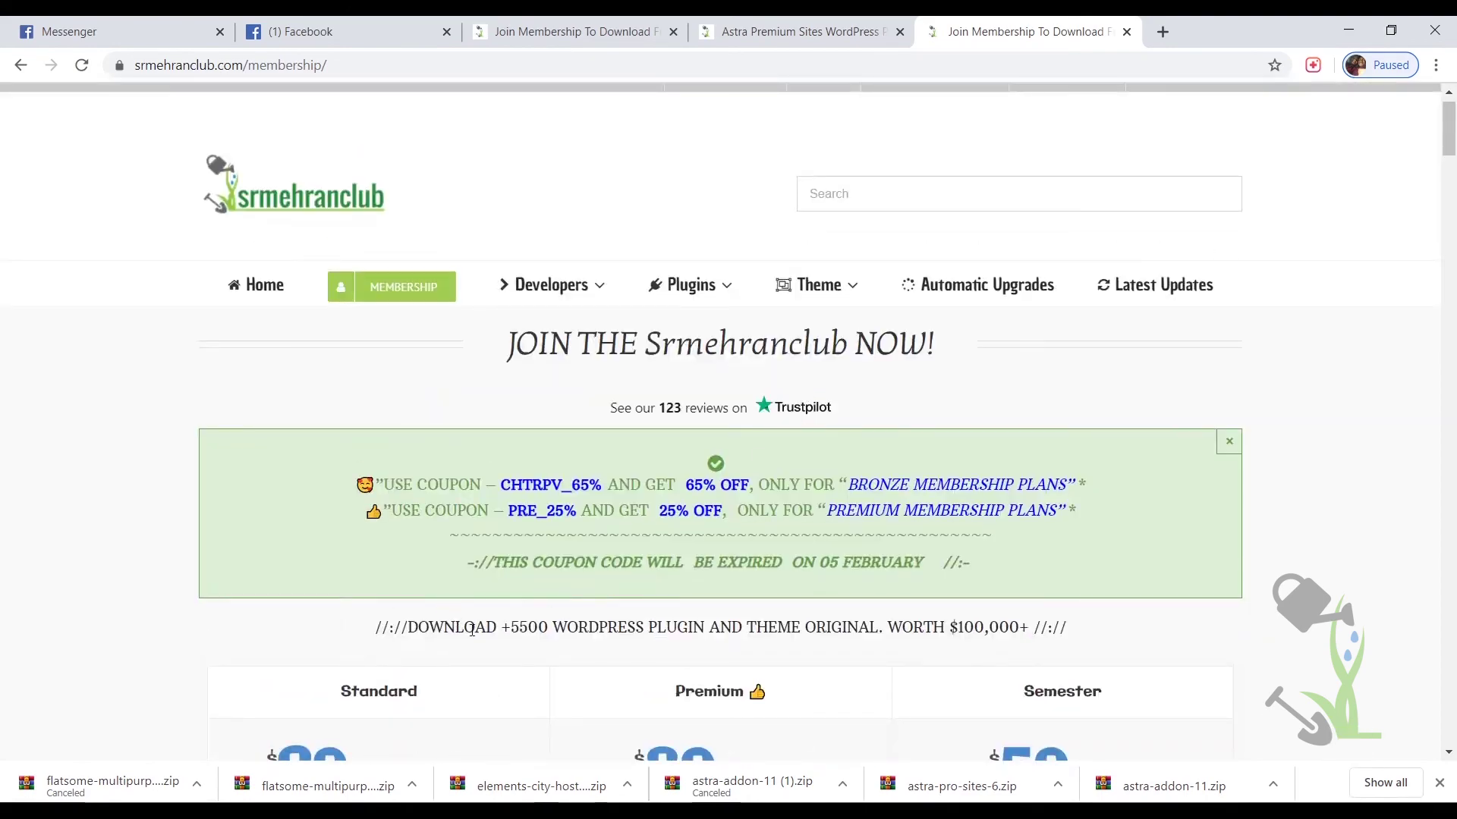
Highlight the '5500 WORDPRESS PLUGIN AND THEME ORIGINAL' claim and compare the remaining plans and coupon banners
left_click_drag(513, 626, 882, 629)
scroll(907, 594, "down", 5)
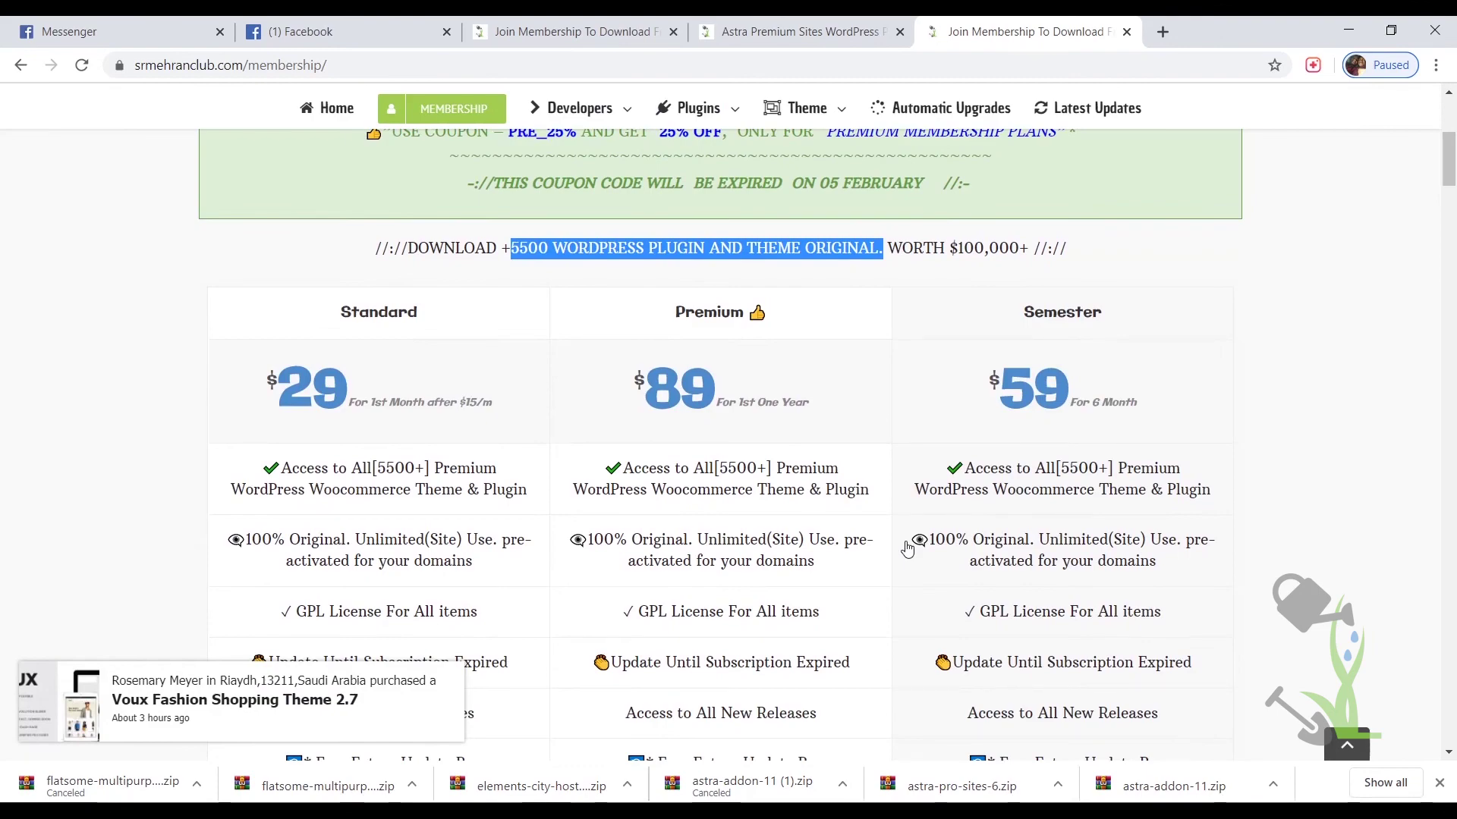
scroll(907, 550, "down", 18)
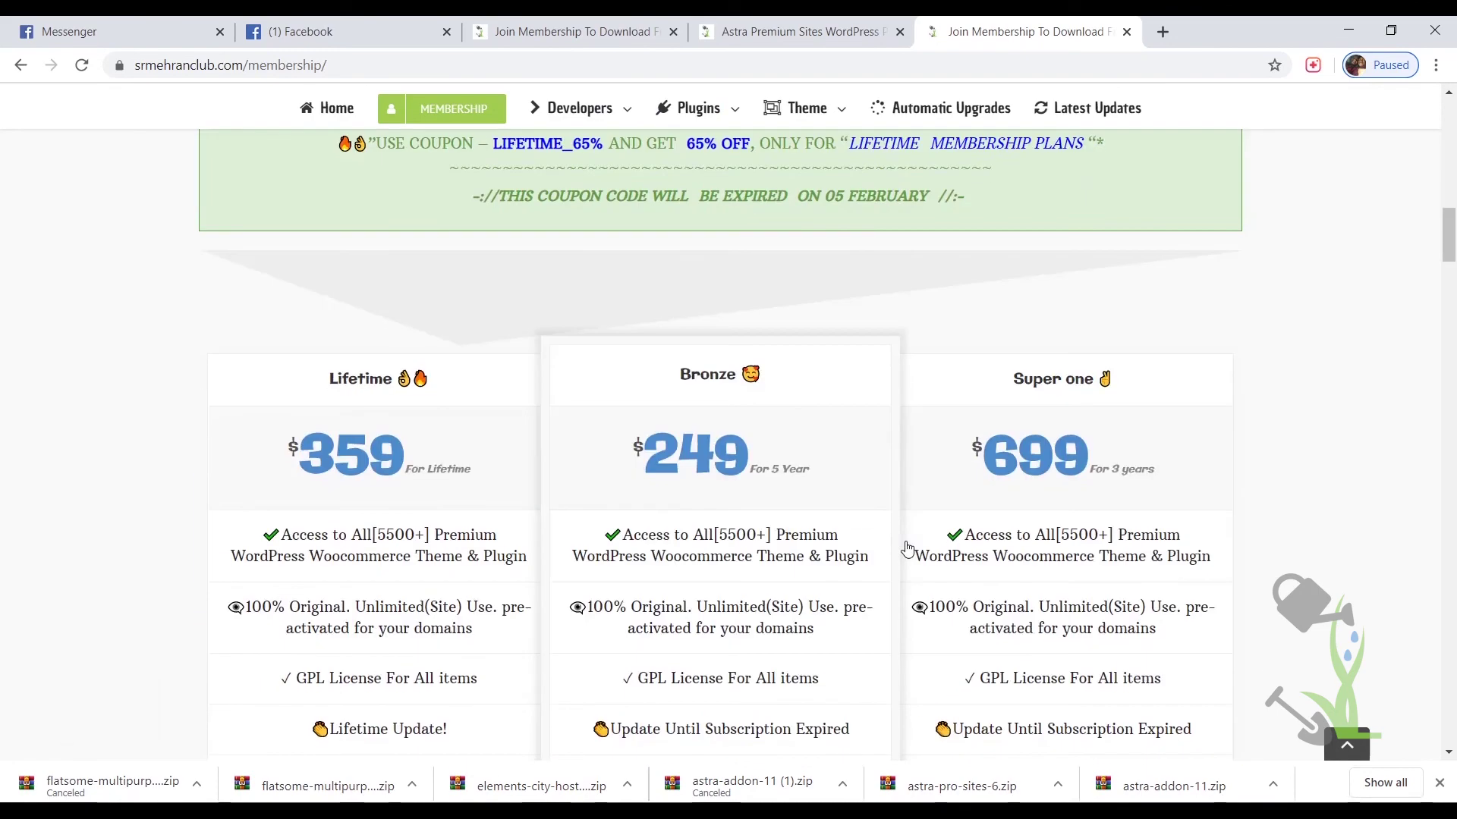
scroll(908, 550, "up", 10)
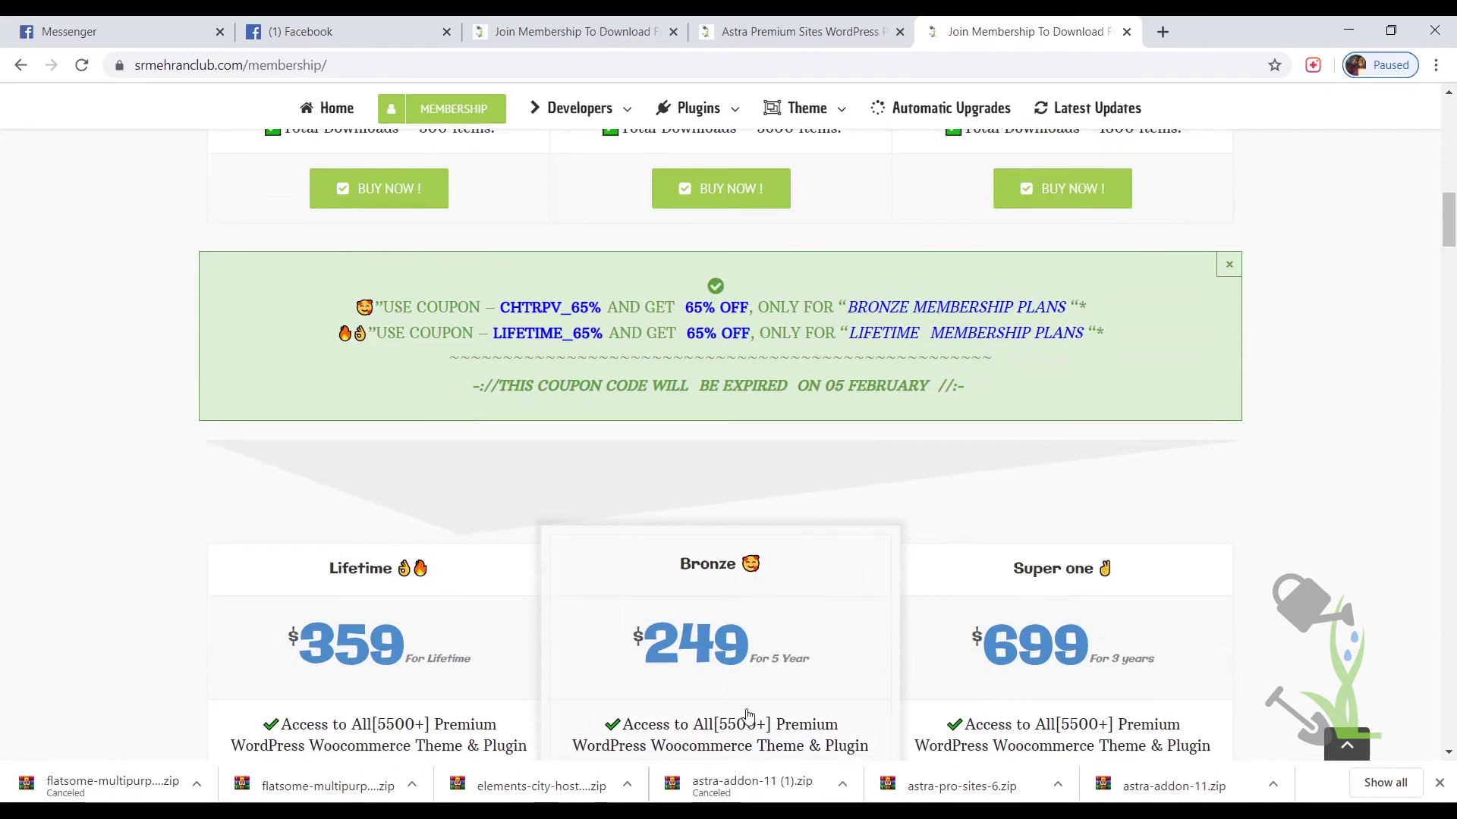
scroll(399, 589, "up", 10)
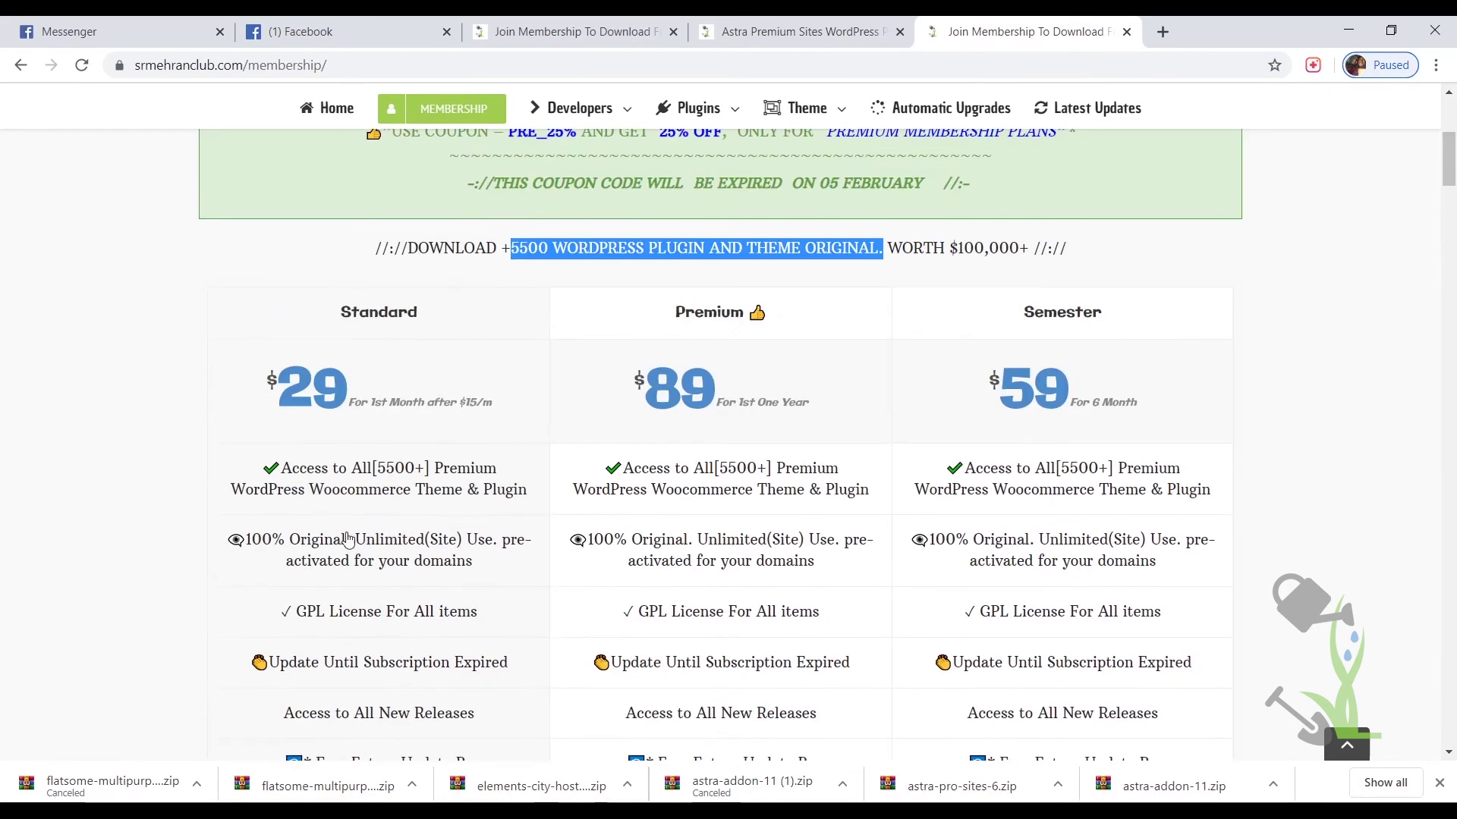
scroll(334, 419, "down", 5)
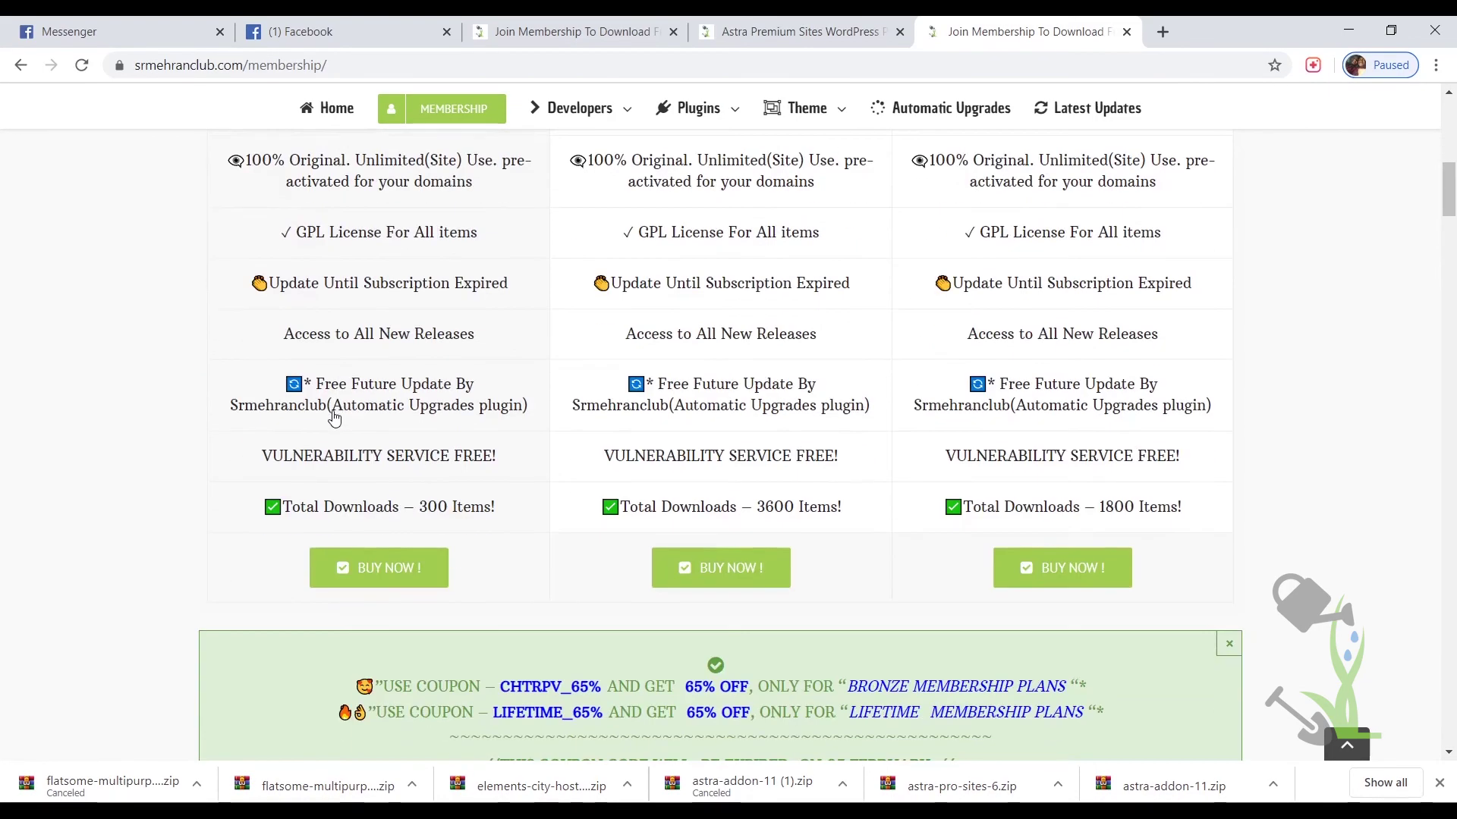
scroll(342, 465, "up", 5)
scroll(346, 470, "down", 2)
scroll(345, 470, "down", 2)
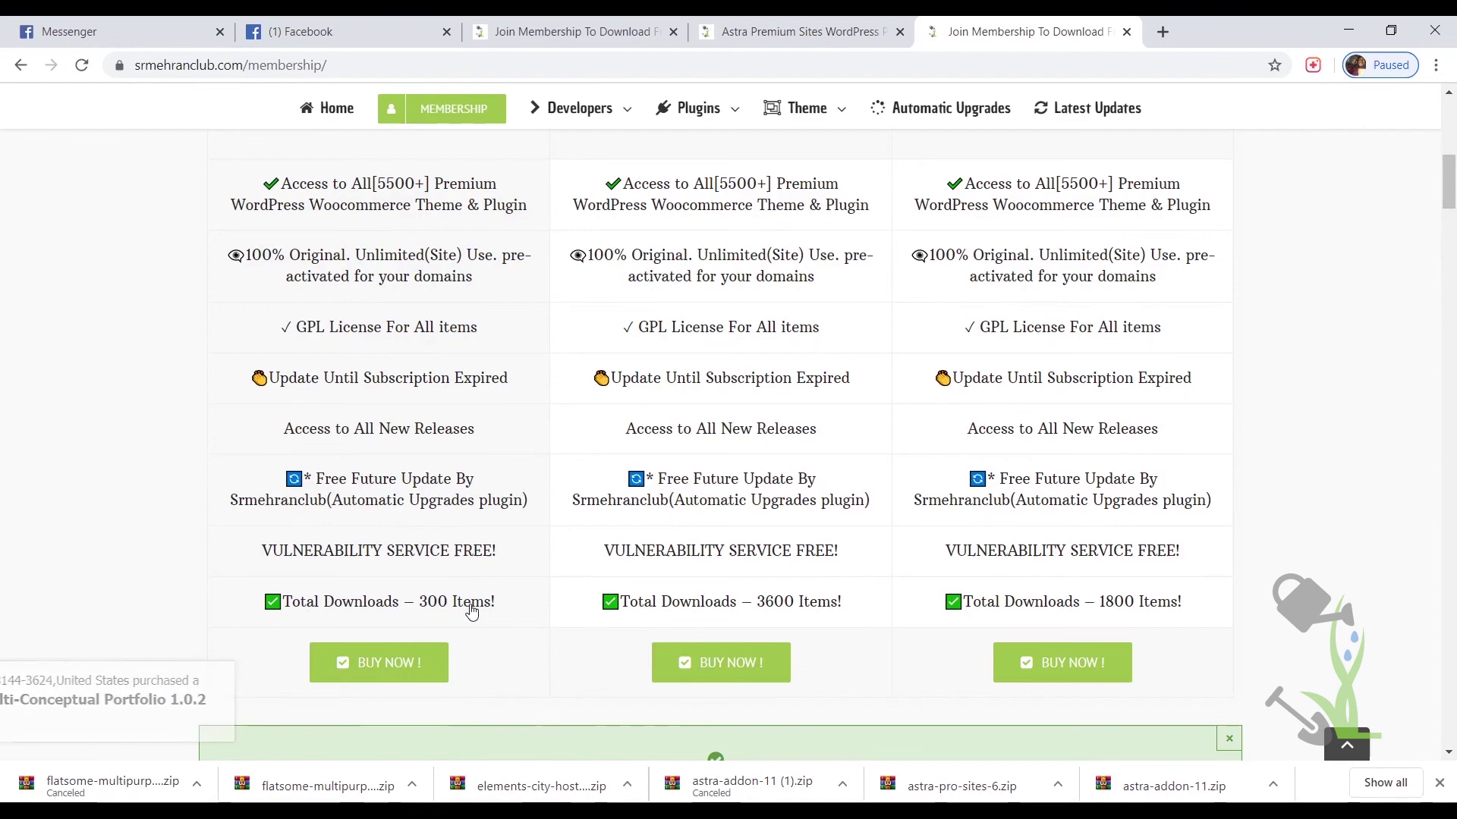
scroll(472, 612, "up", 7)
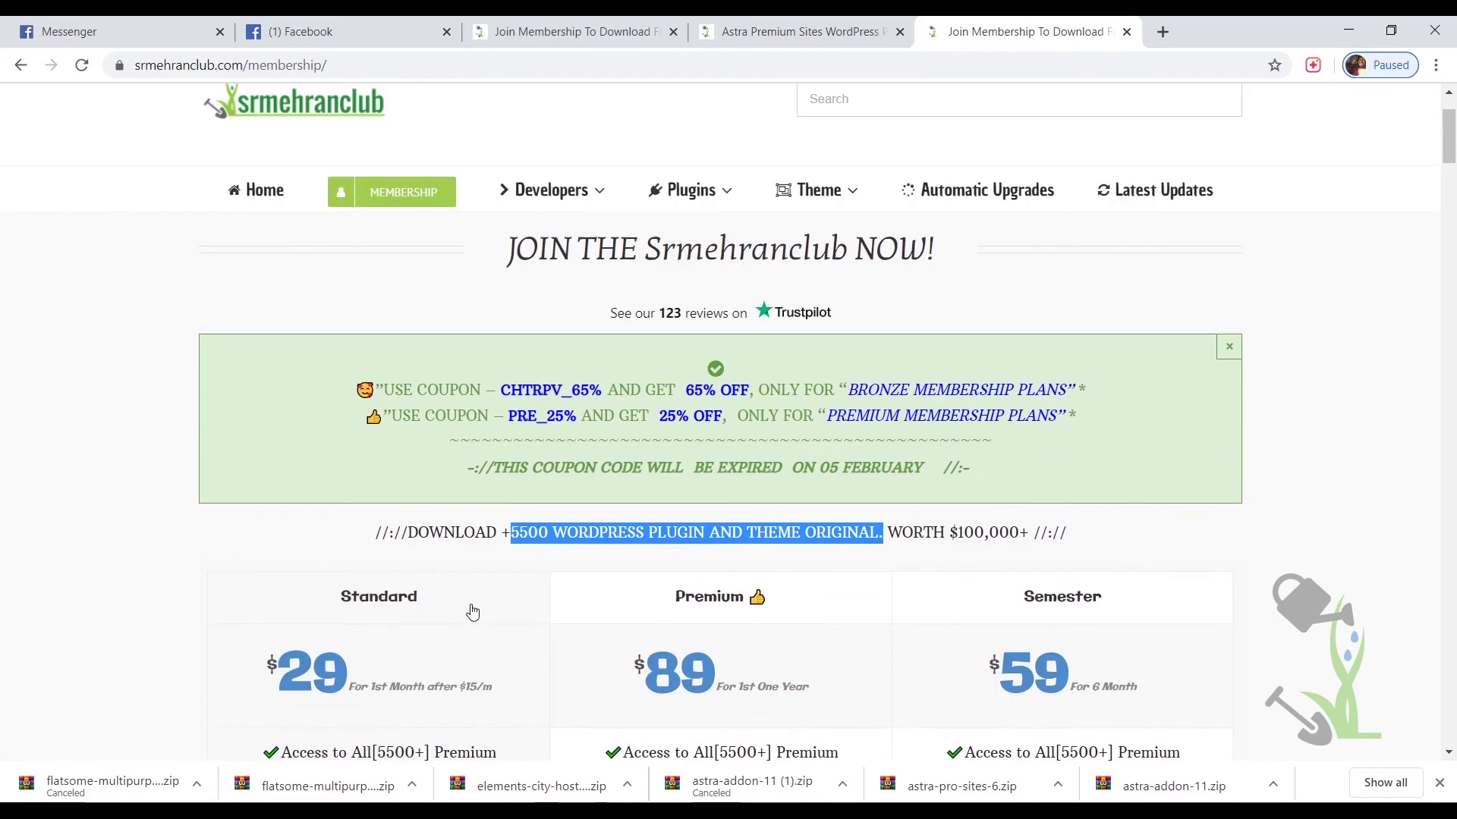
scroll(472, 612, "up", 2)
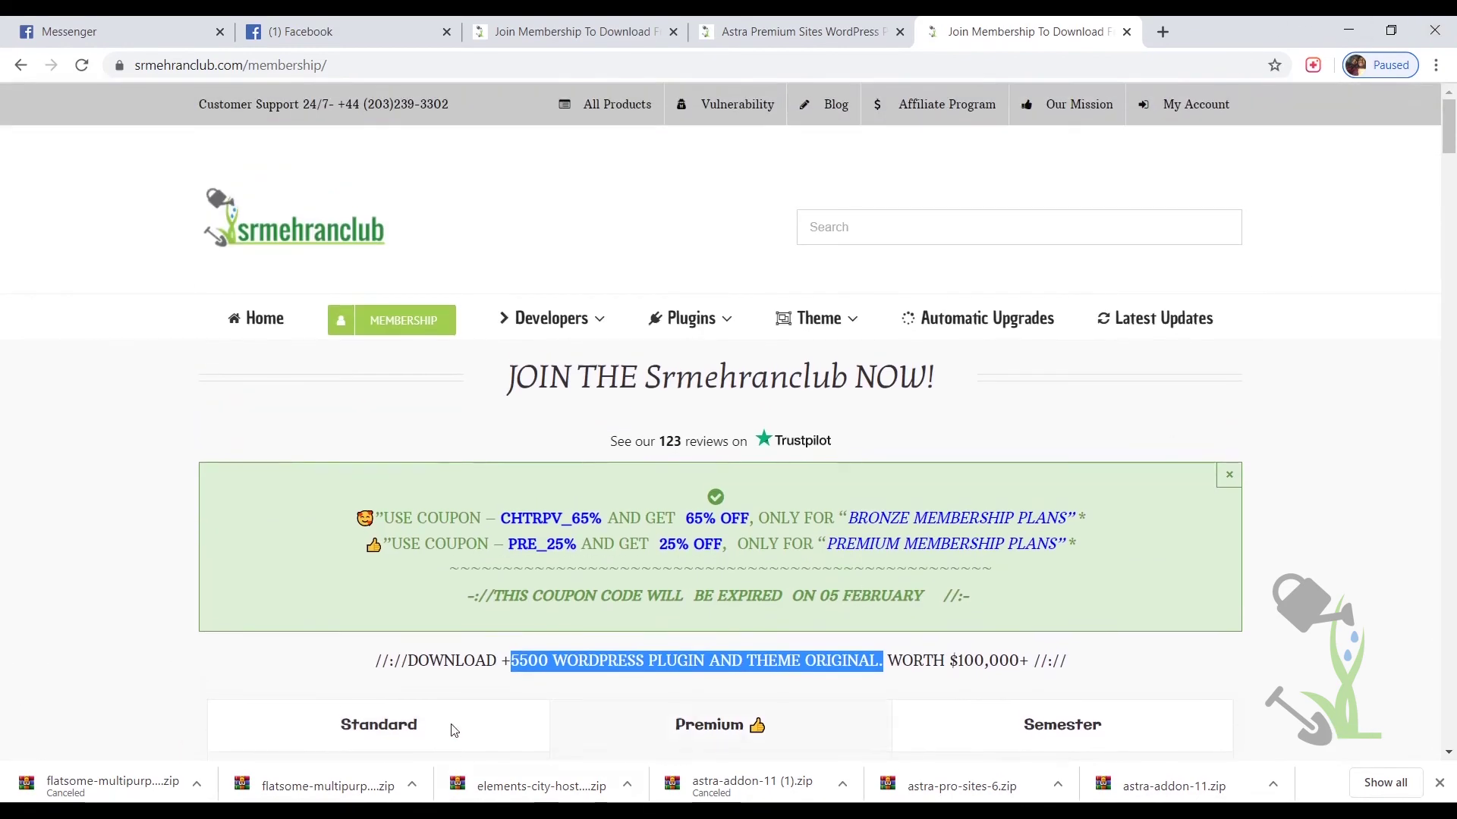